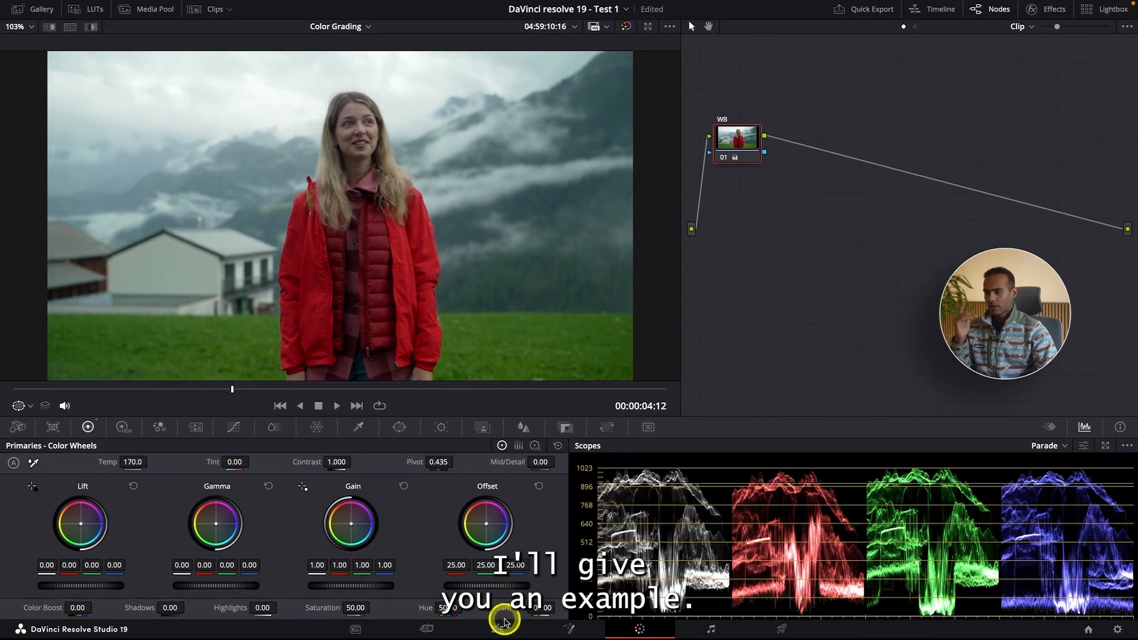
# Step: Add clip C0566.MP4 after the last clip on the Color Grading timeline and open it for grading at 00:01:36:12
pyautogui.click(501, 626)
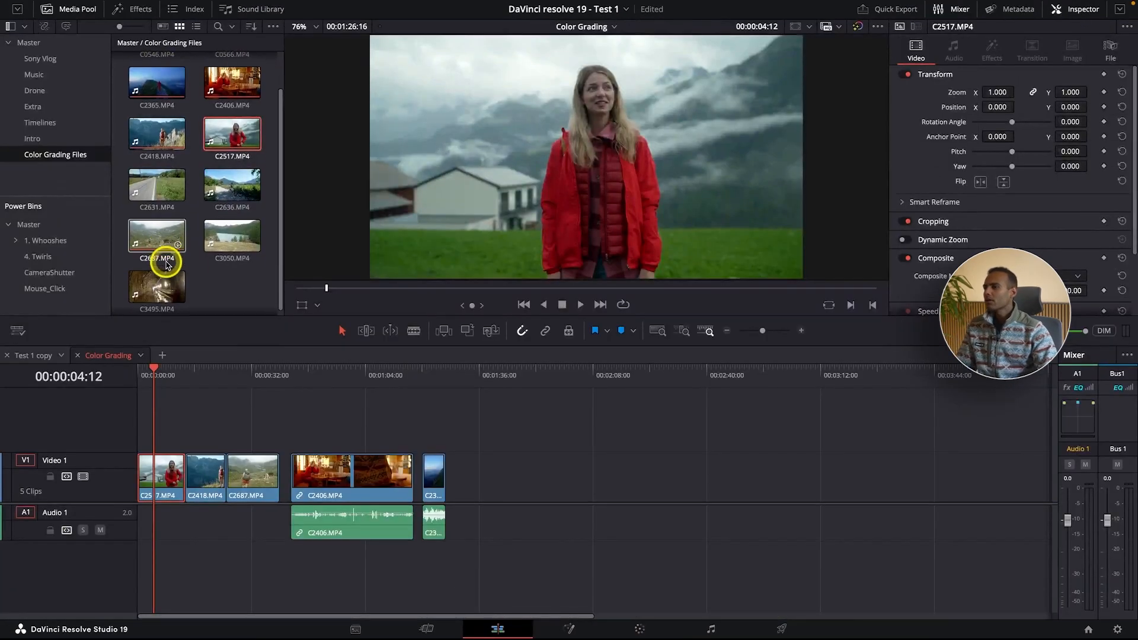
pyautogui.moveTo(232, 76); pyautogui.dragTo(483, 474)
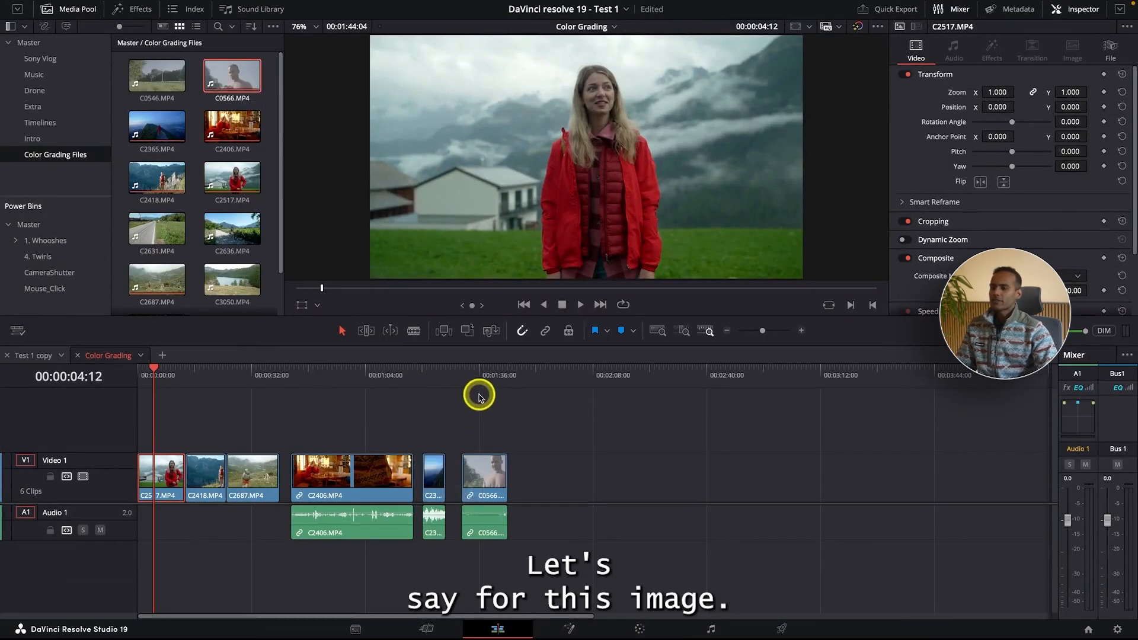
pyautogui.click(479, 377)
pyautogui.moveTo(479, 377); pyautogui.dragTo(481, 381)
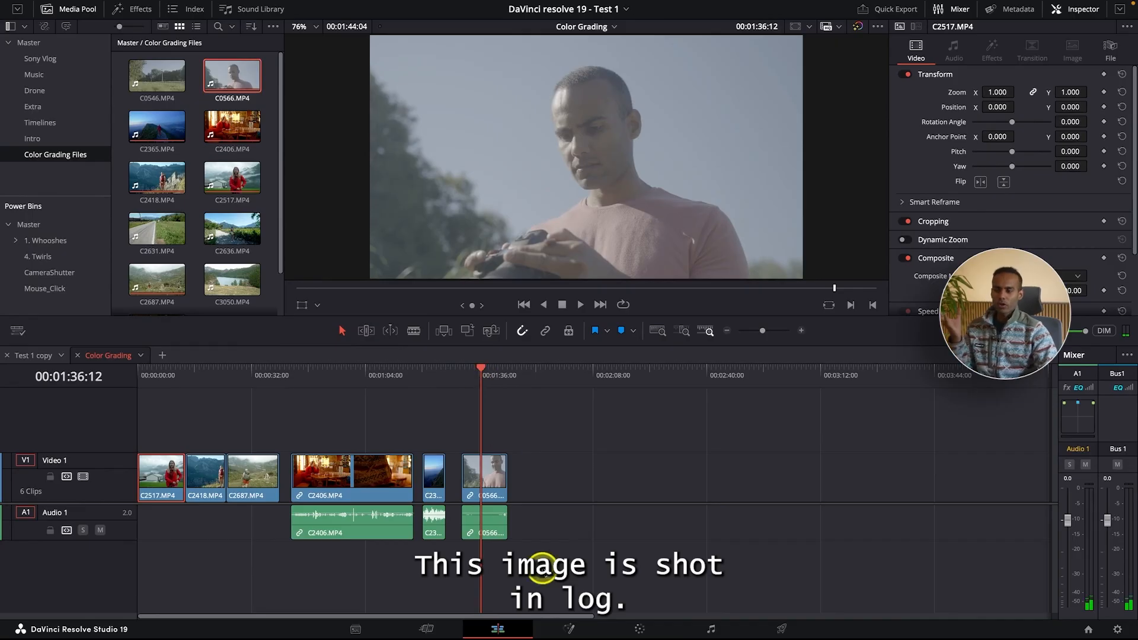
pyautogui.click(633, 626)
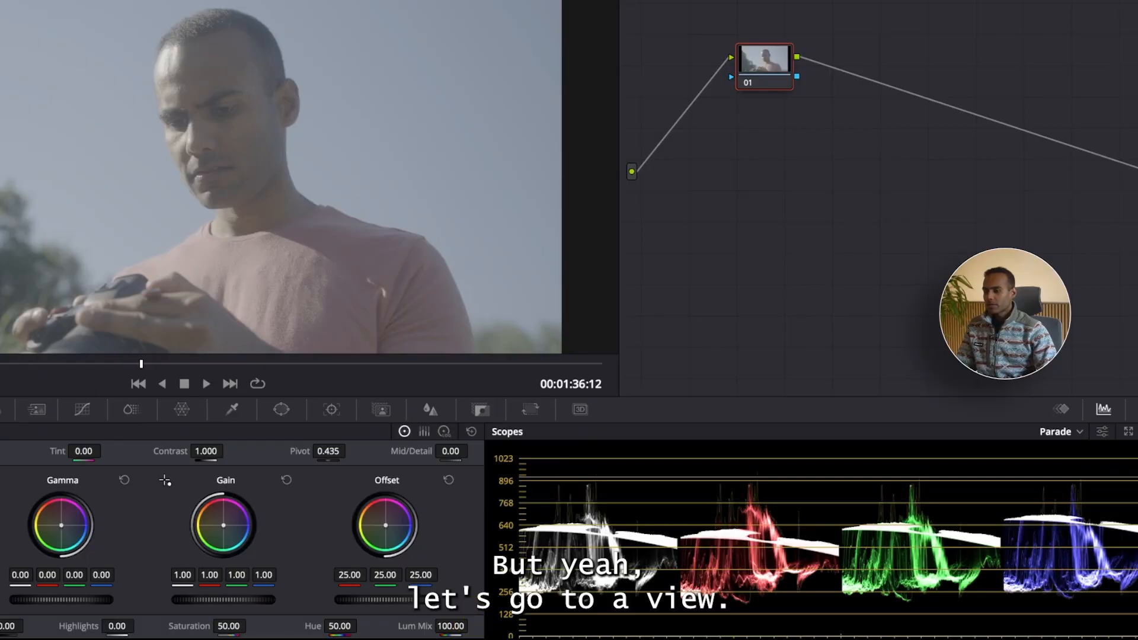
# Step: Go back to the first timeline clip, C2517.MP4, and open it for grading at frame 00:00:06:11
pyautogui.click(407, 630)
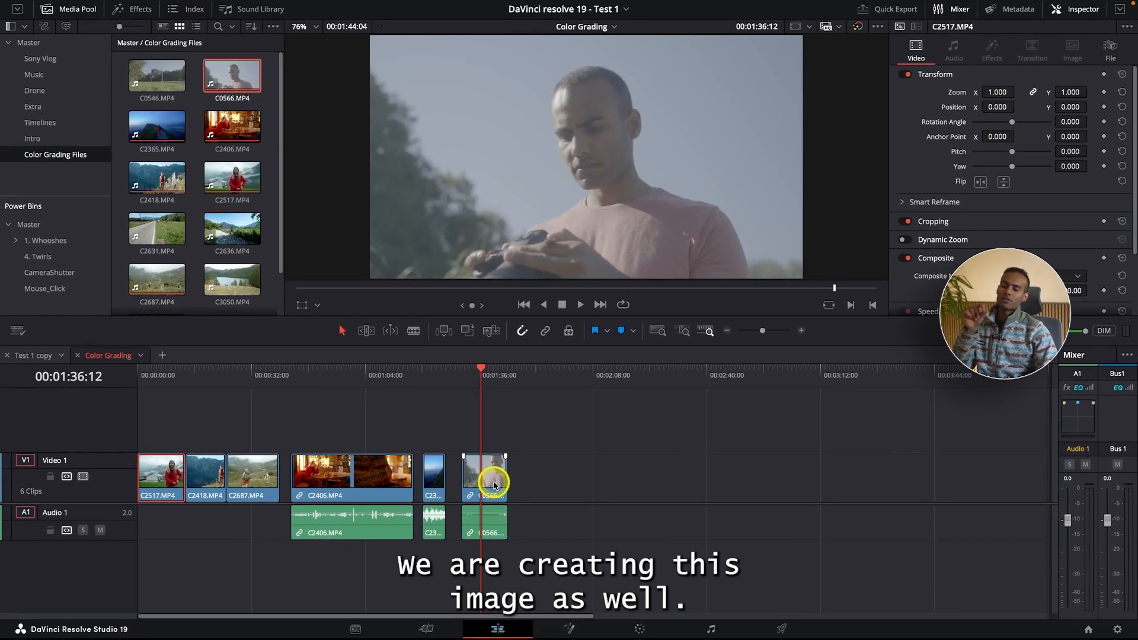
pyautogui.click(495, 481)
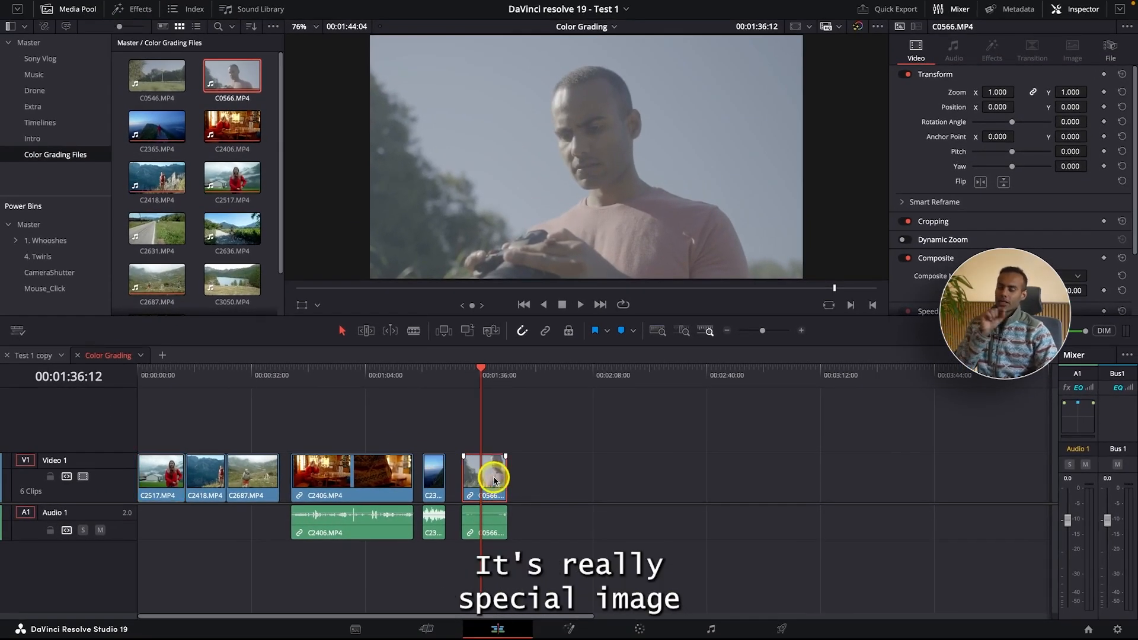
pyautogui.click(158, 380)
pyautogui.click(159, 471)
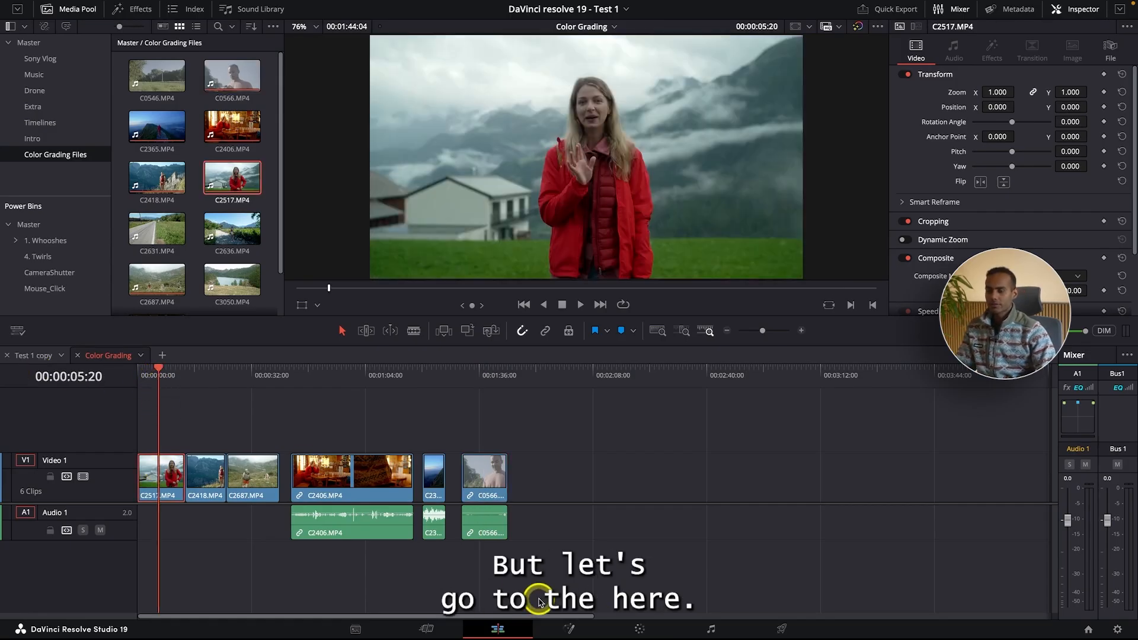
pyautogui.click(640, 629)
pyautogui.click(345, 393)
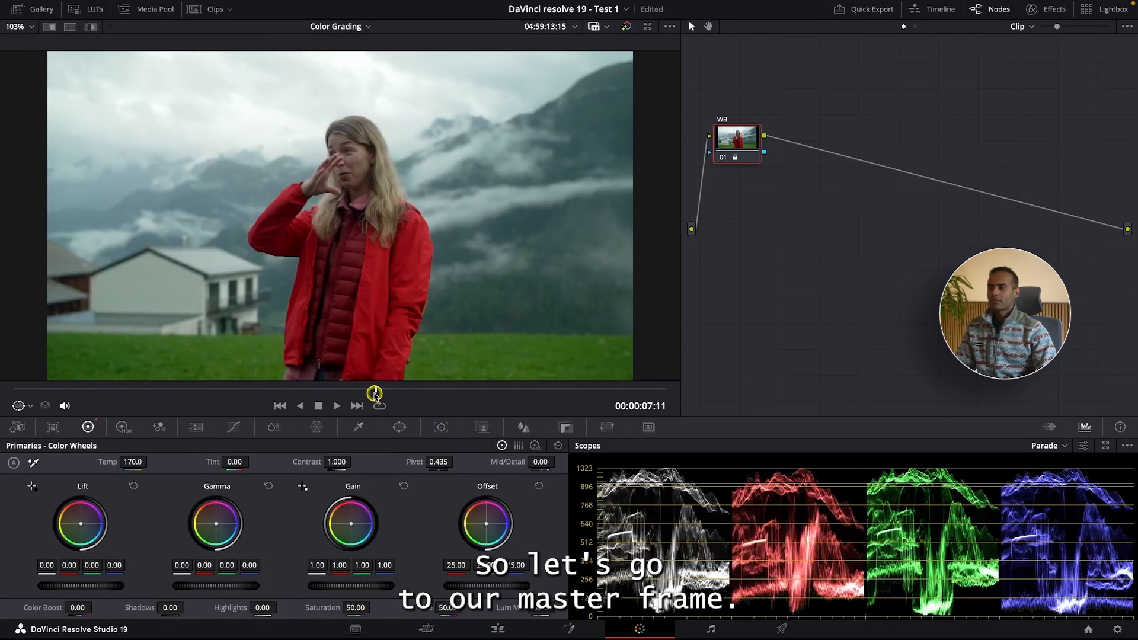
pyautogui.moveTo(375, 395); pyautogui.dragTo(326, 397)
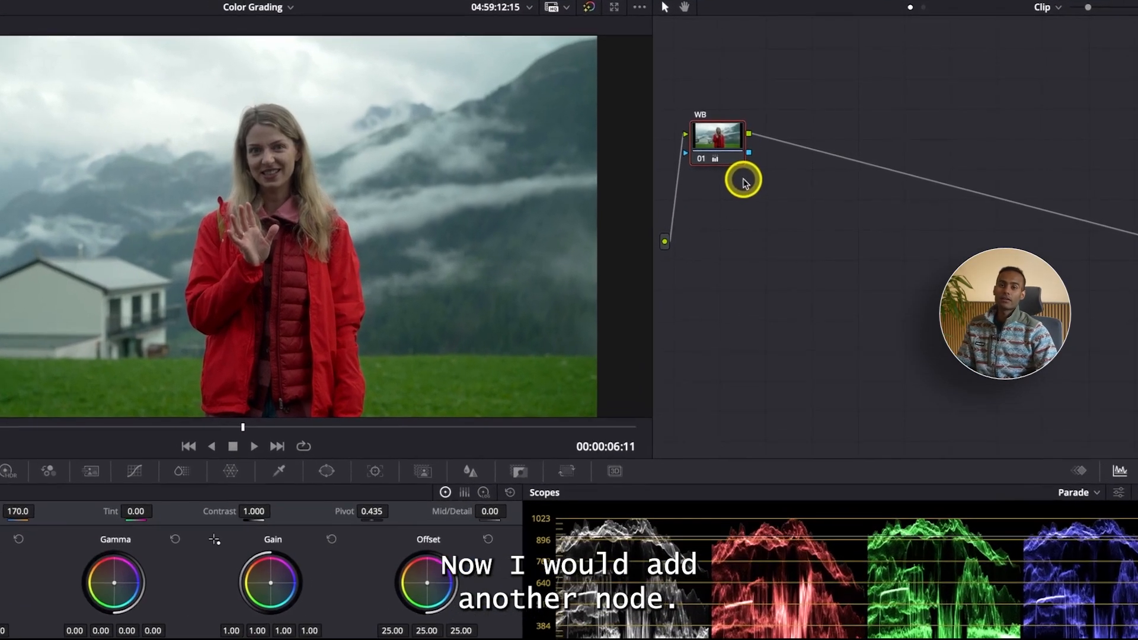
# Step: Add a serial node after WB, label it Exp, and set its Shadows to 27.50
pyautogui.hotkey('alt', 's')
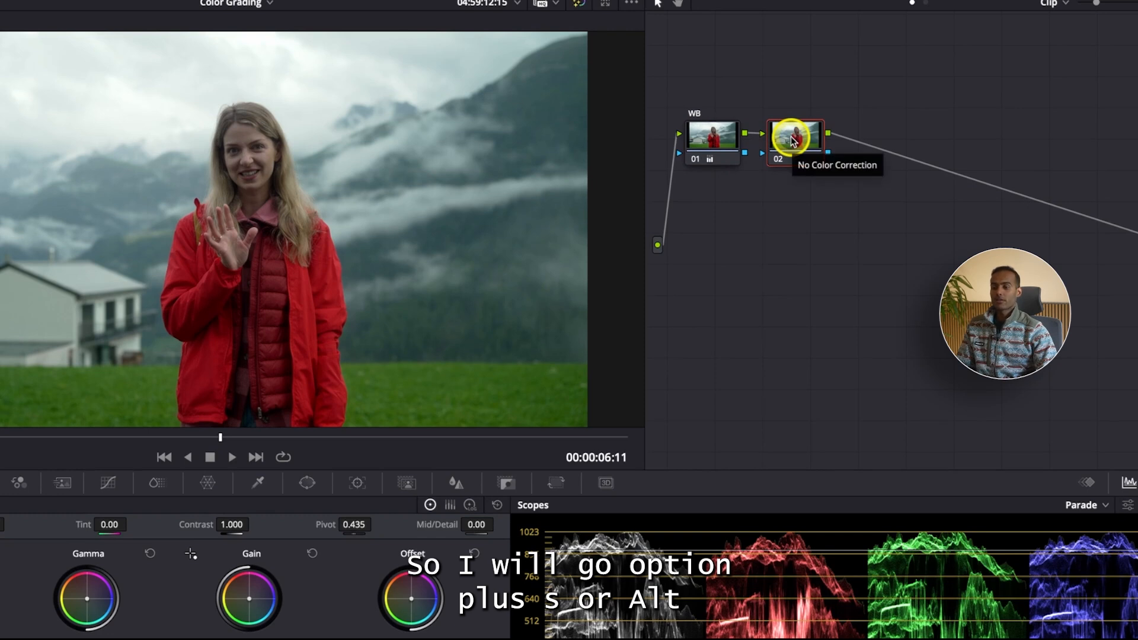
pyautogui.rightClick(794, 140)
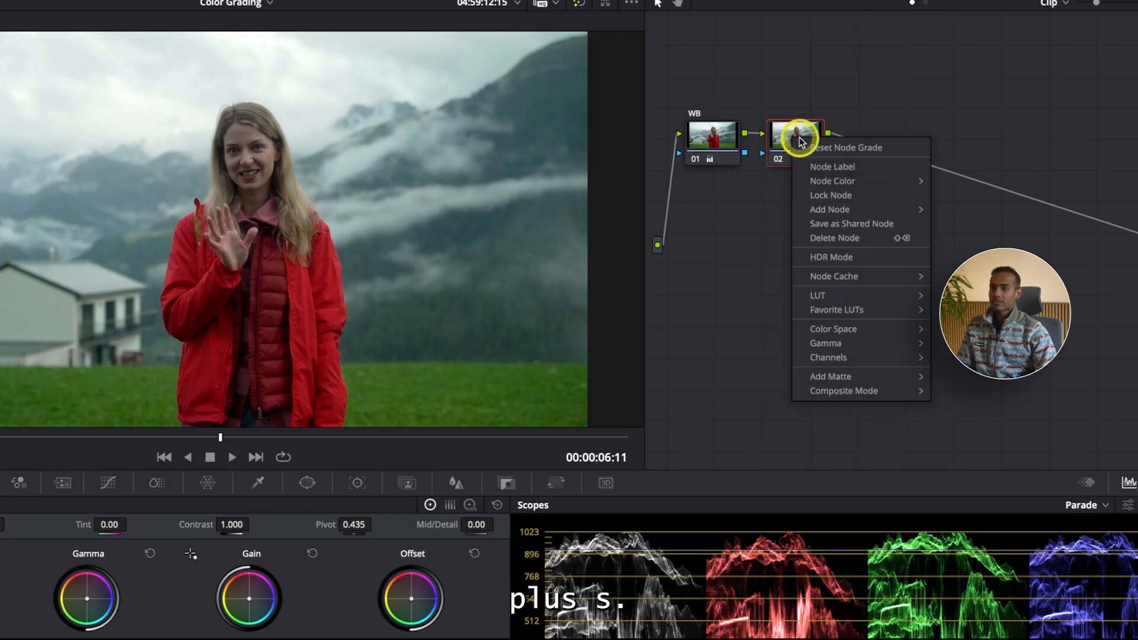
pyautogui.click(792, 162)
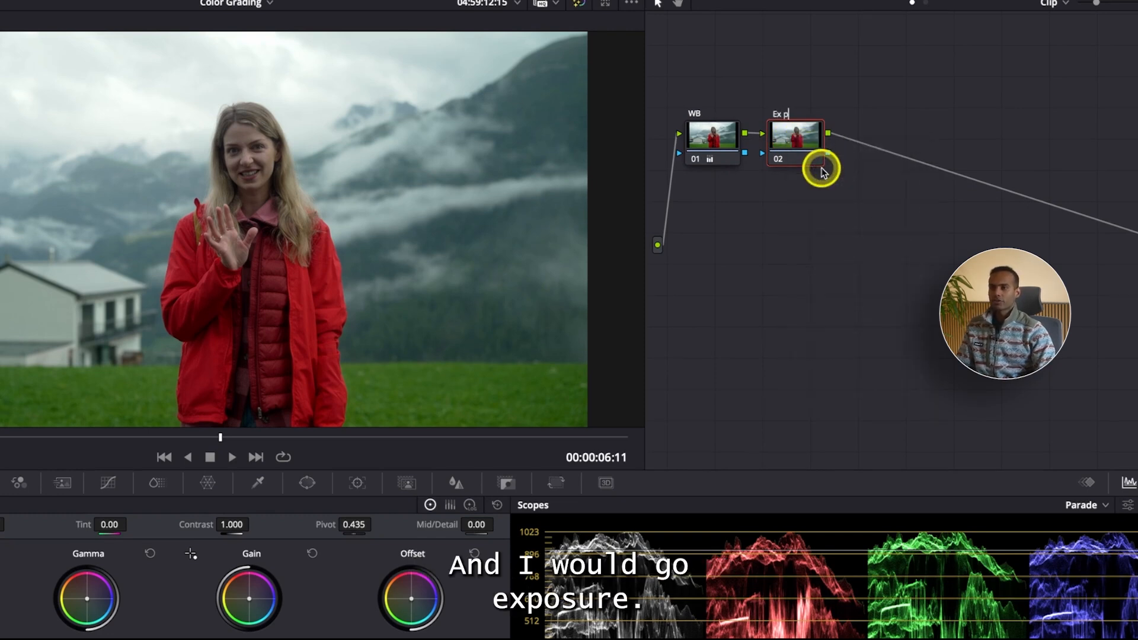
pyautogui.write('Exp')
pyautogui.press('Return')
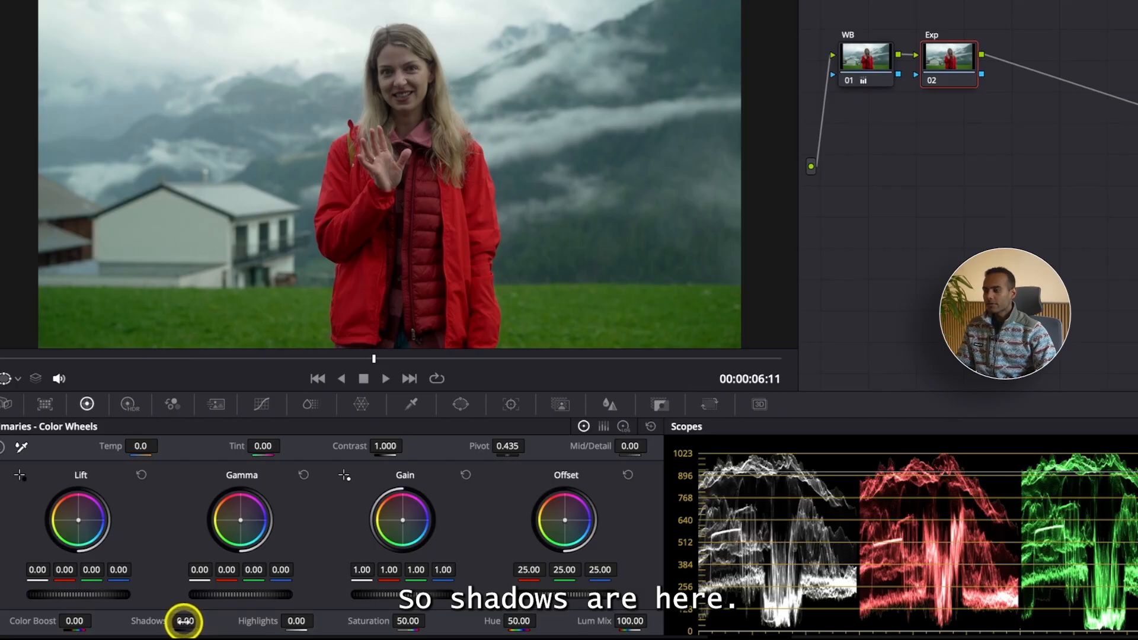
pyautogui.moveTo(184, 620); pyautogui.dragTo(224, 616)
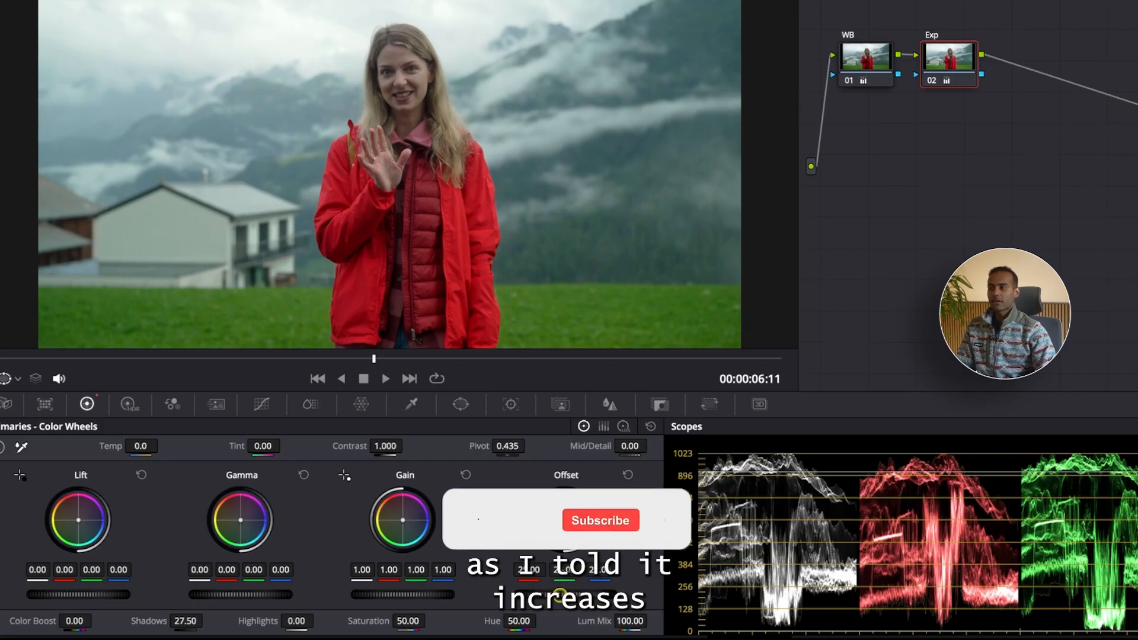
# Step: Try raising the Exp node's Offset strongly and its Gain to 1.34, resetting each wheel after checking the image
pyautogui.moveTo(557, 595); pyautogui.dragTo(664, 272)
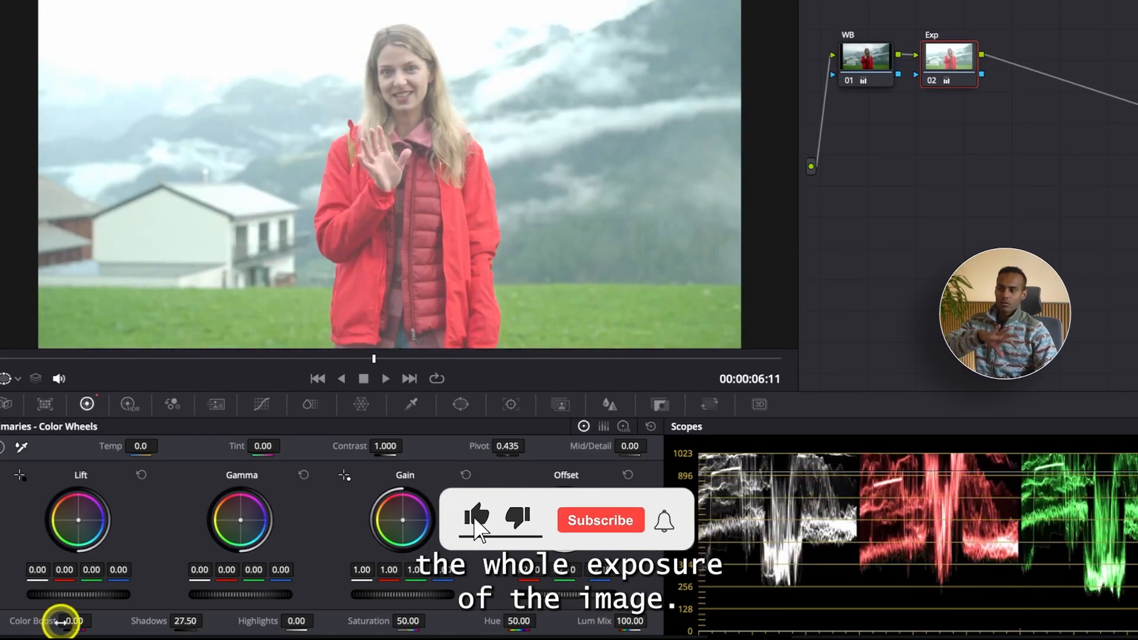
pyautogui.click(629, 474)
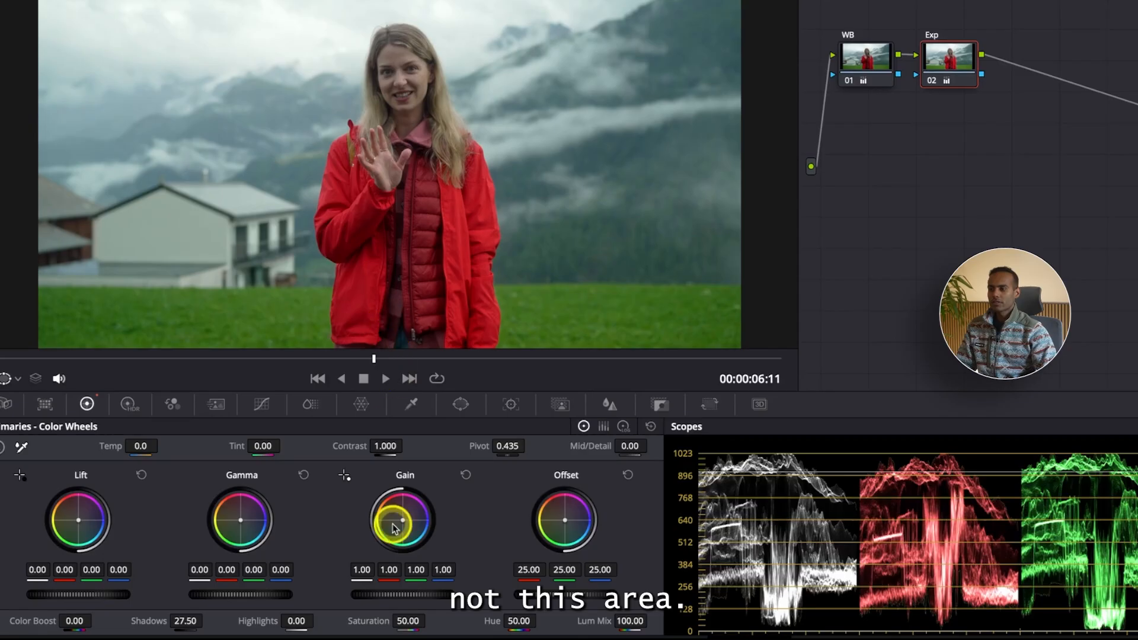
pyautogui.moveTo(401, 595); pyautogui.dragTo(526, 598)
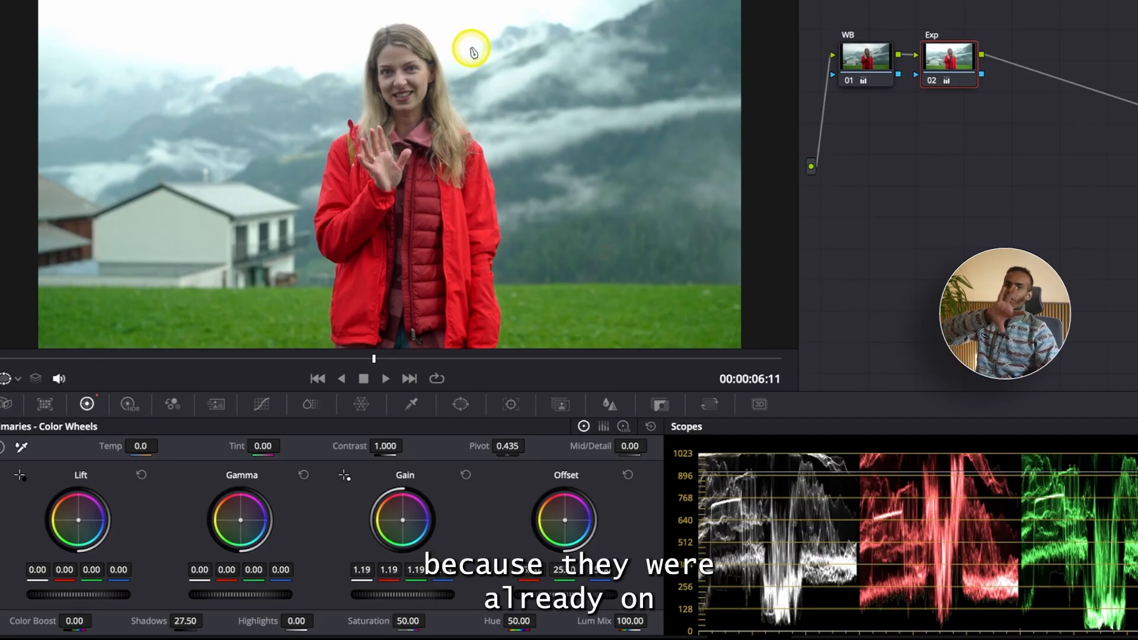
pyautogui.moveTo(413, 593); pyautogui.dragTo(541, 585)
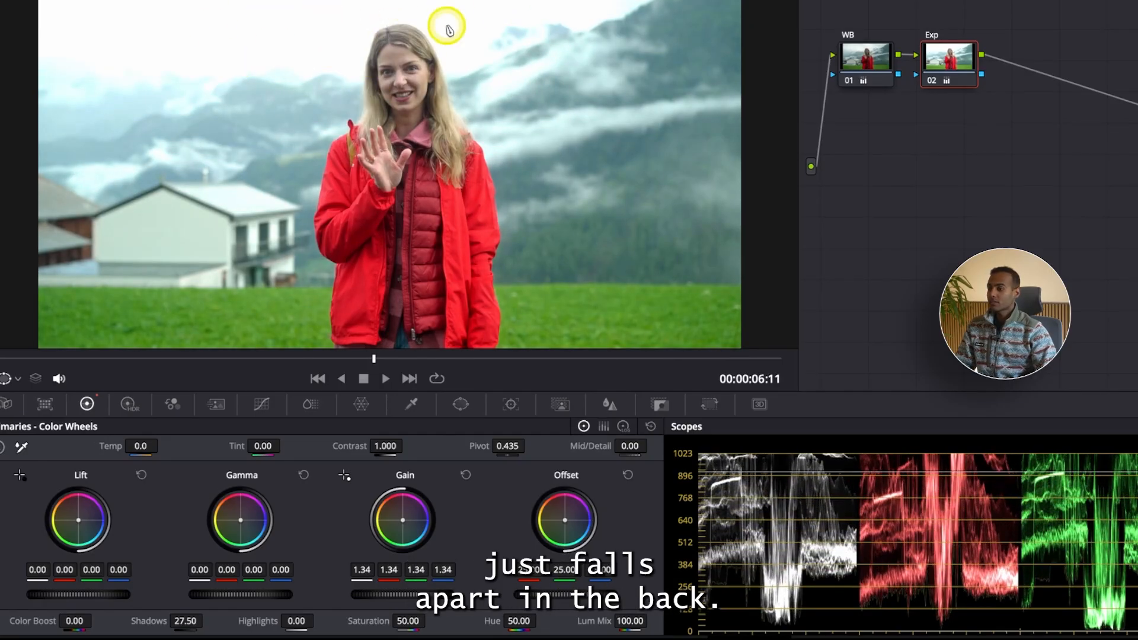
pyautogui.click(467, 474)
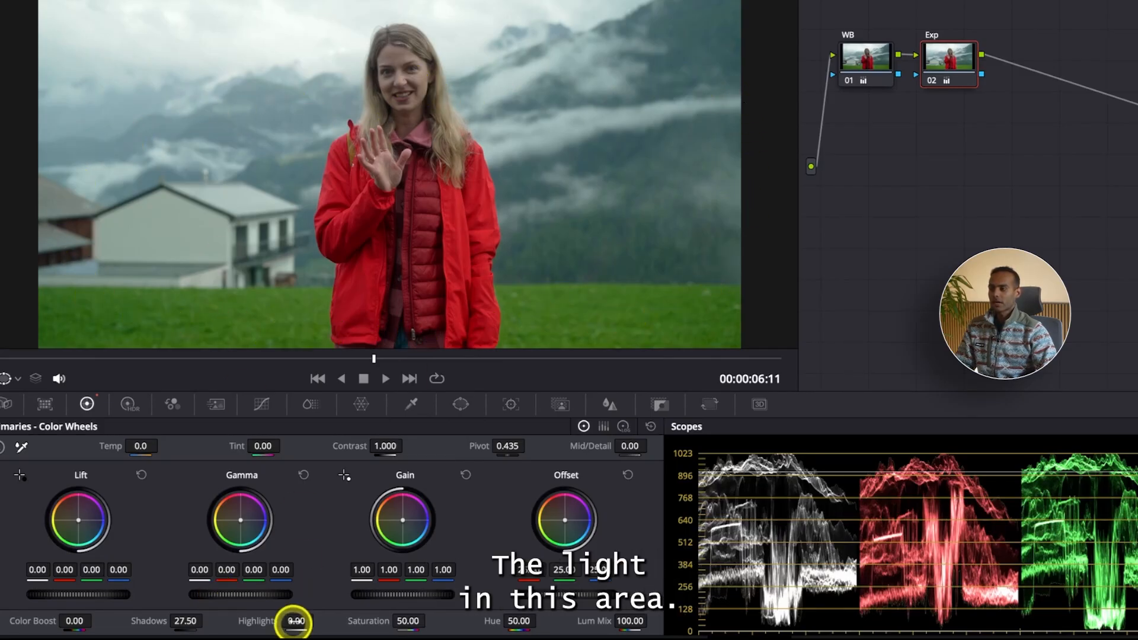
# Step: Try raising the Exp node's Gamma to 0.19 and reset the Gamma wheel
pyautogui.moveTo(221, 593); pyautogui.dragTo(295, 593)
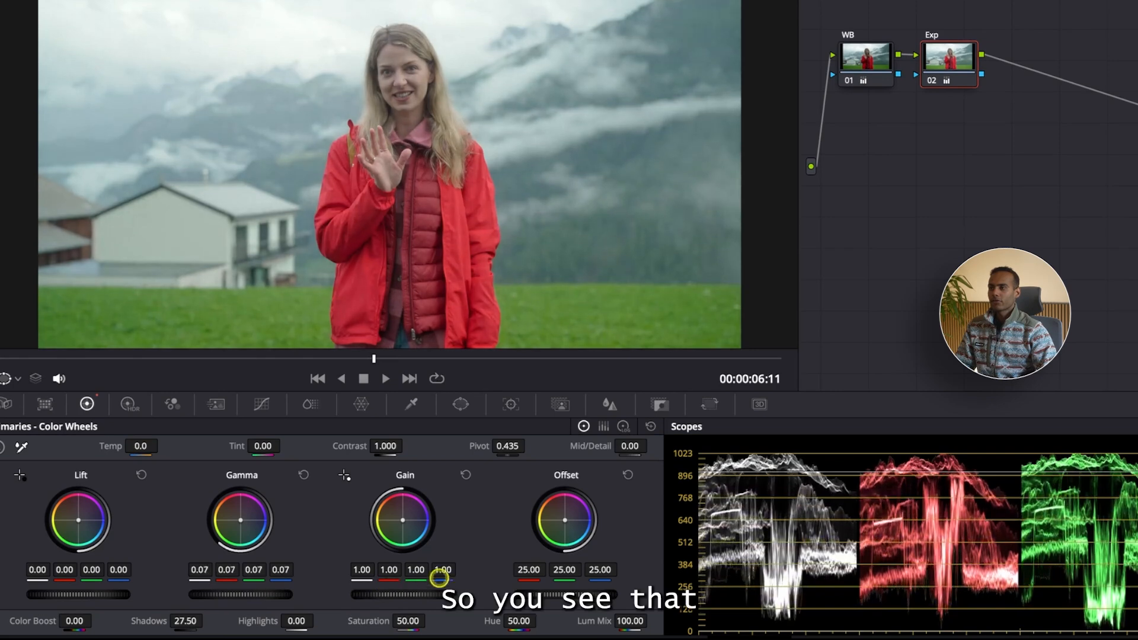
pyautogui.moveTo(439, 578); pyautogui.dragTo(815, 543)
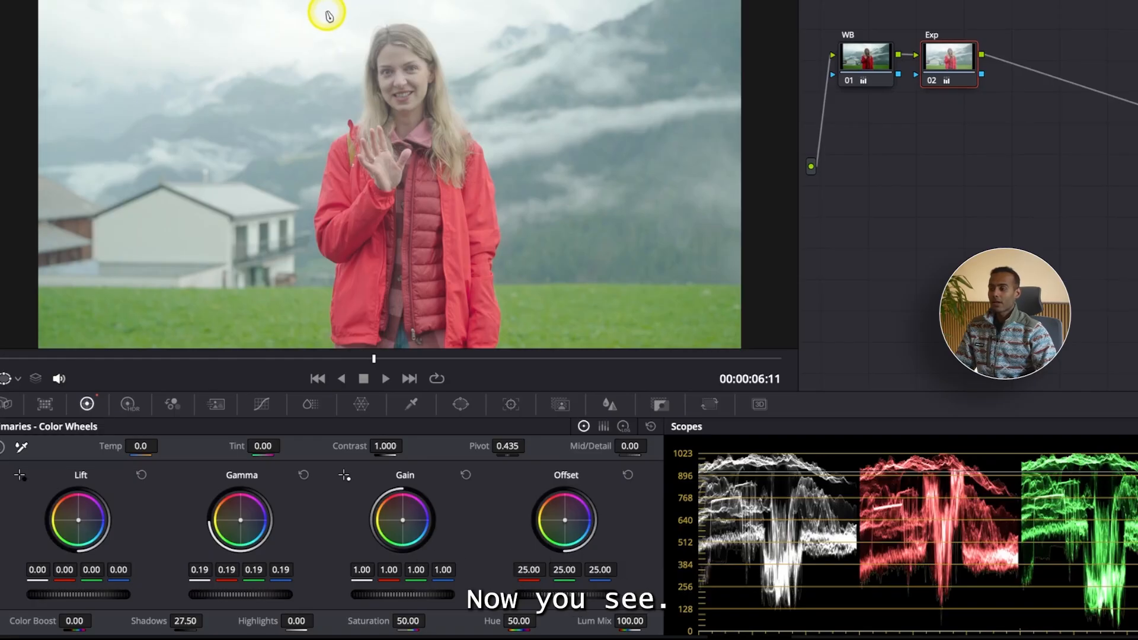
pyautogui.click(303, 475)
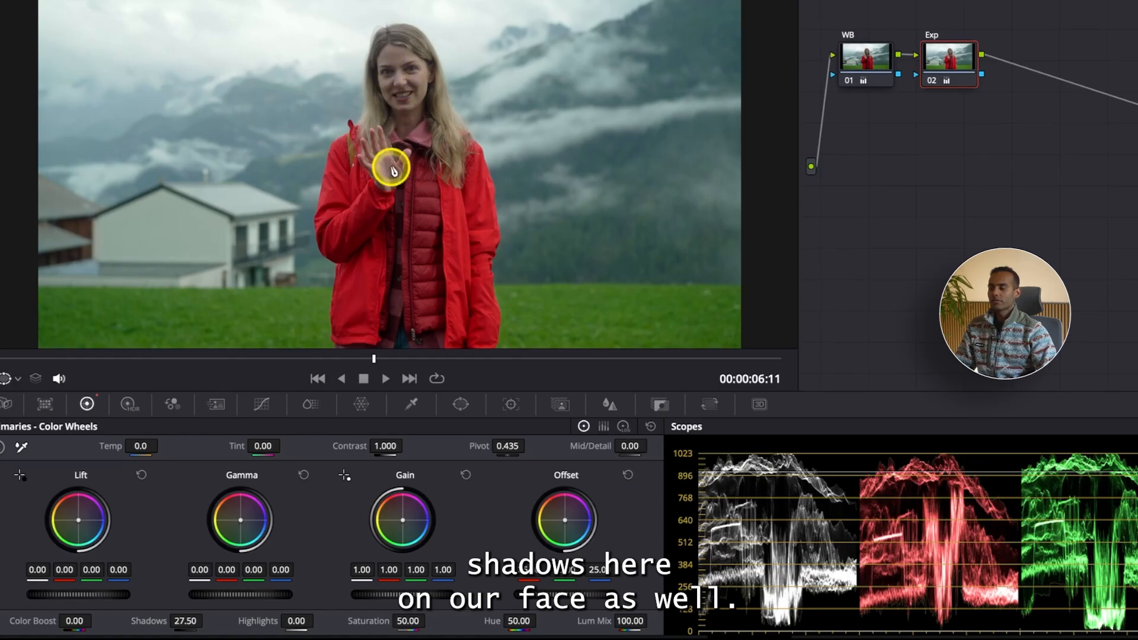
# Step: Try raising the Exp node's Lift to 0.09, check the low end of the parade scope, and reset Lift
pyautogui.moveTo(67, 596); pyautogui.dragTo(163, 581)
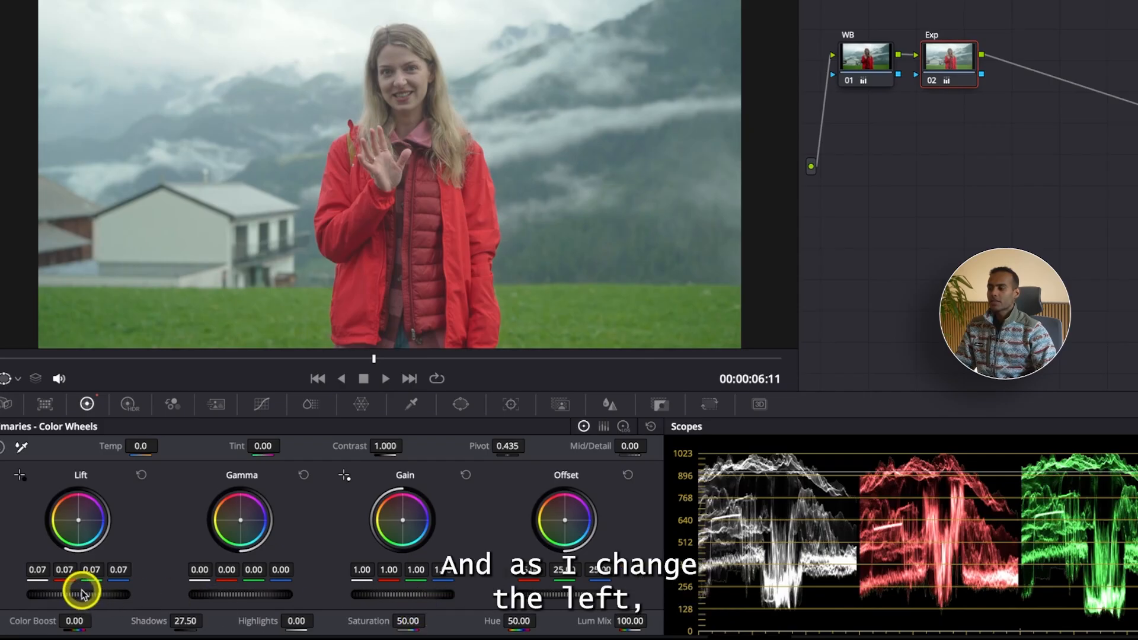
pyautogui.moveTo(64, 594); pyautogui.dragTo(90, 594)
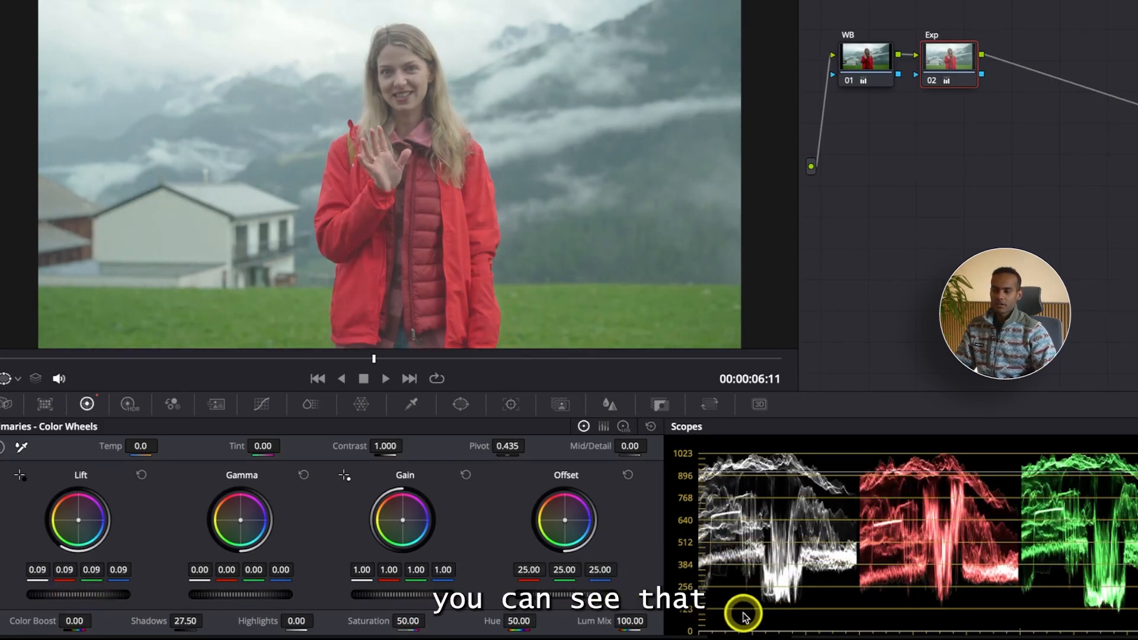
pyautogui.scroll(-2, 771, 603)
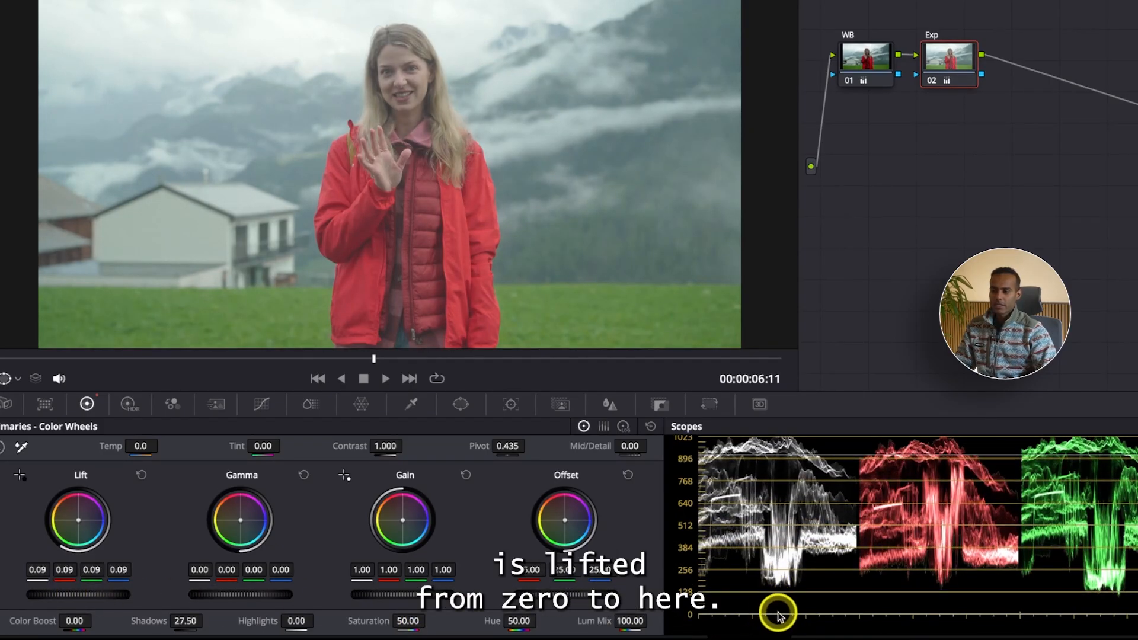
pyautogui.click(141, 474)
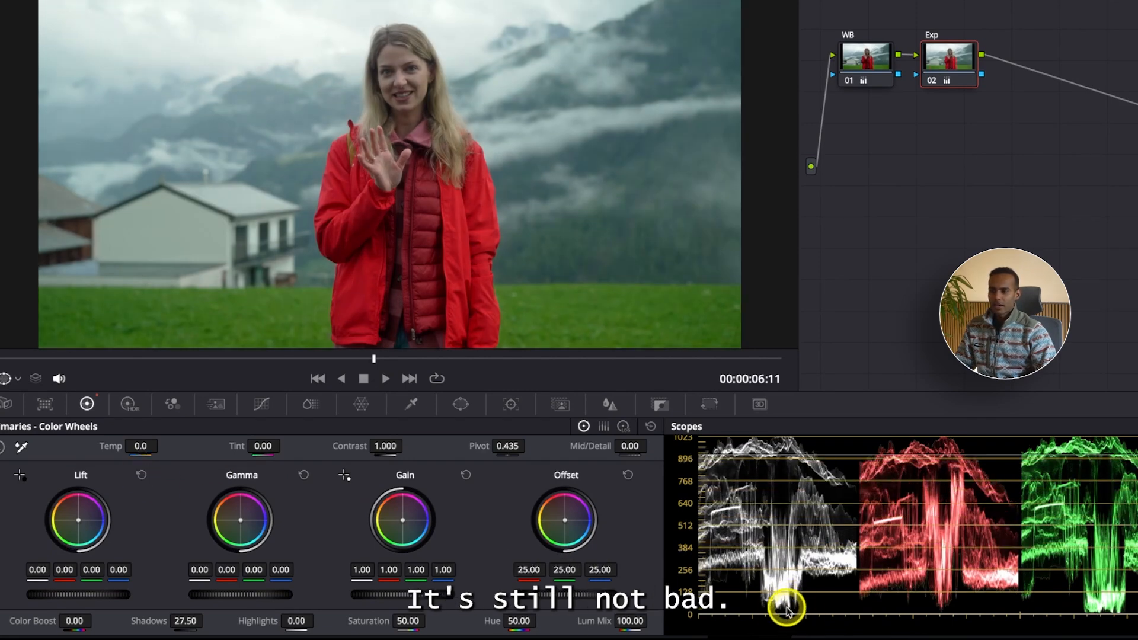
# Step: Try lowering the Exp node's Lift to -0.22, reset it, and examine the blacks in the parade scope
pyautogui.moveTo(101, 595); pyautogui.dragTo(52, 595)
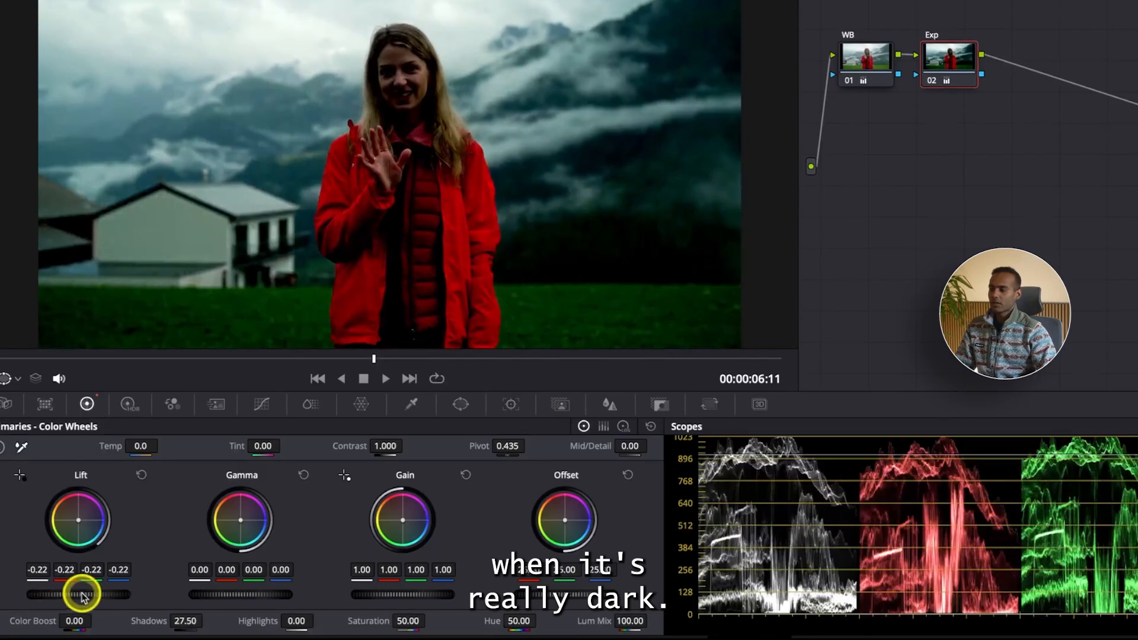
pyautogui.click(141, 477)
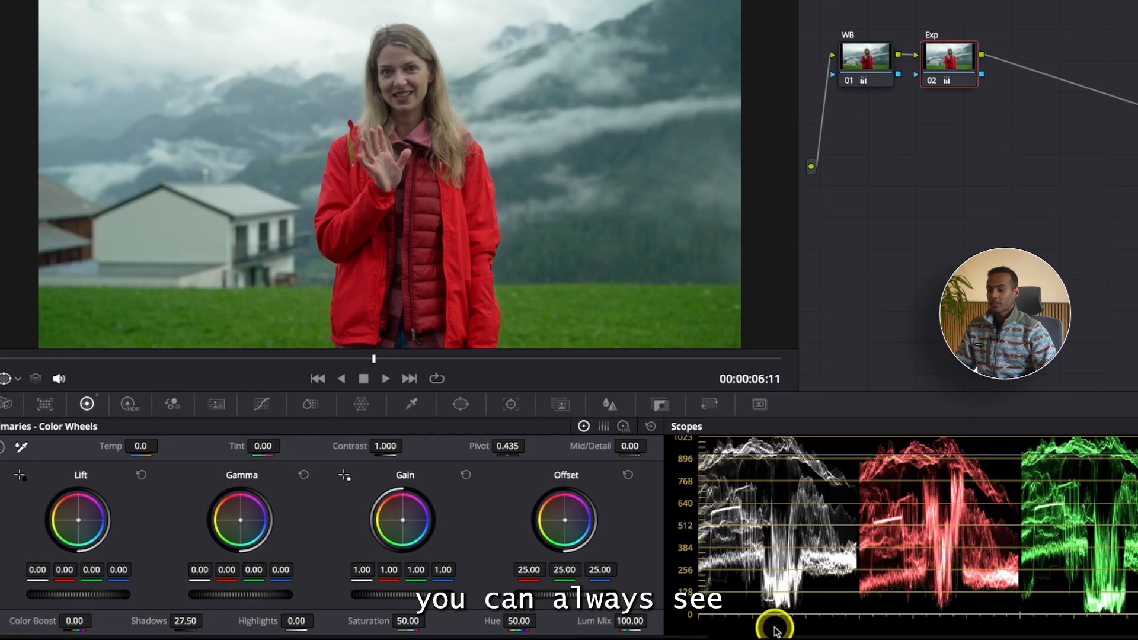
pyautogui.scroll(-1, 785, 616)
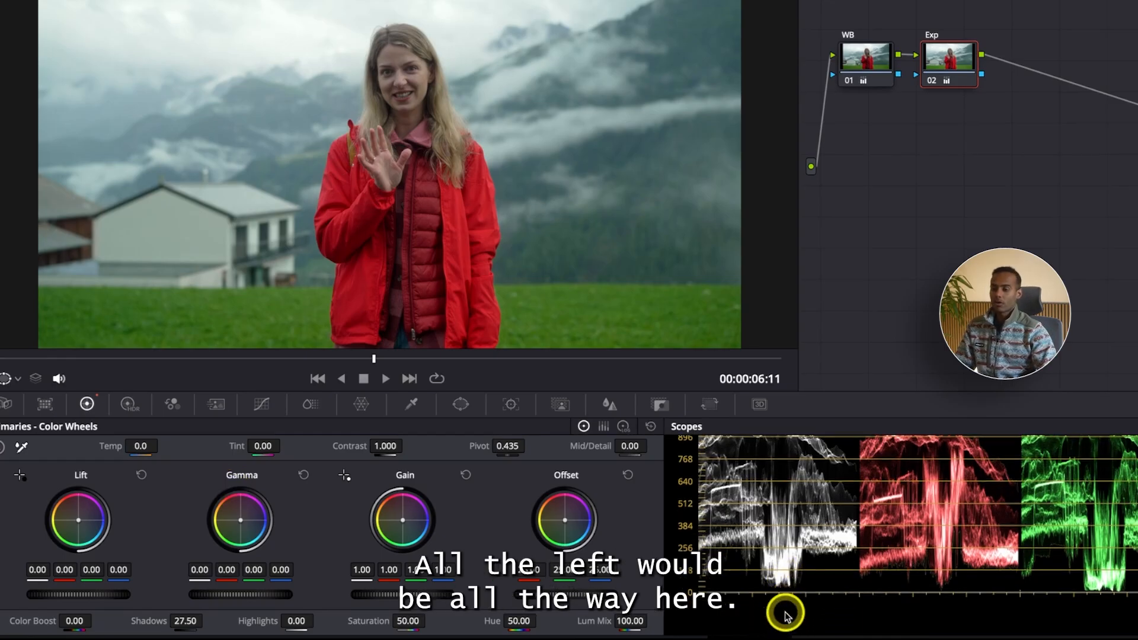
pyautogui.scroll(2, 777, 590)
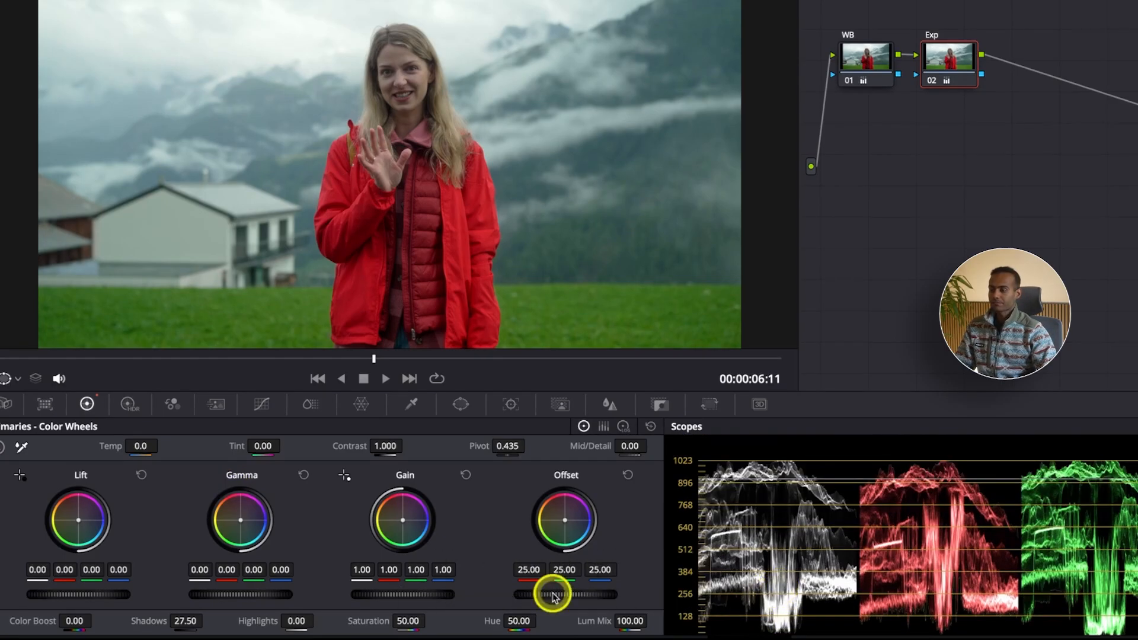
# Step: Try raising the Exp node's Lift to 0.06 while watching the parade scope, and reset the Lift wheel
pyautogui.moveTo(78, 599); pyautogui.dragTo(163, 589)
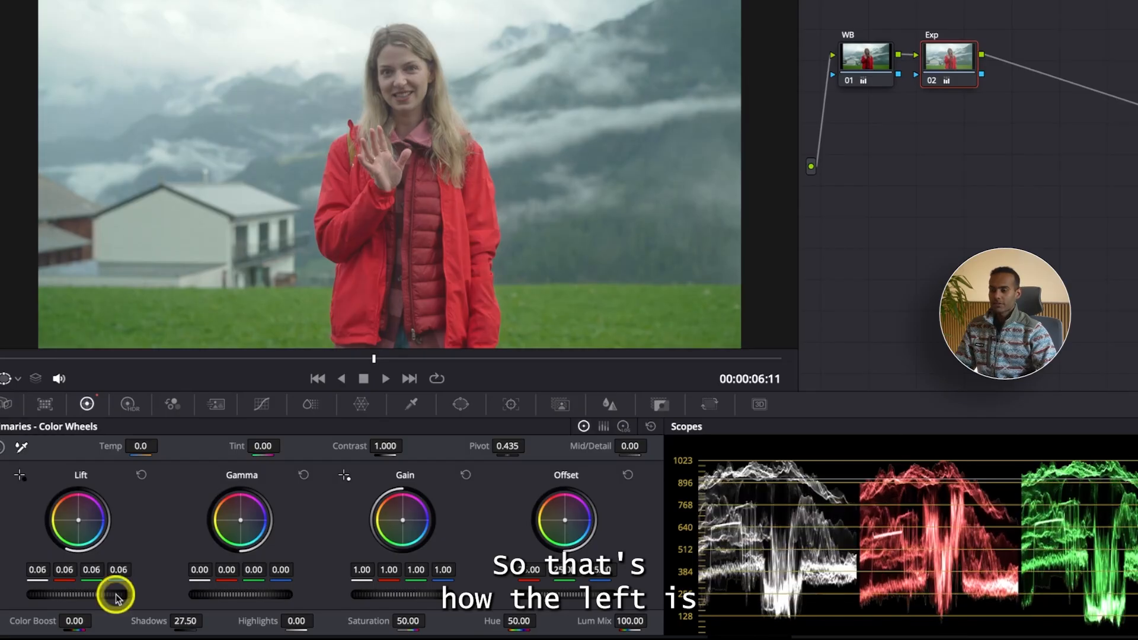
pyautogui.scroll(-1, 830, 539)
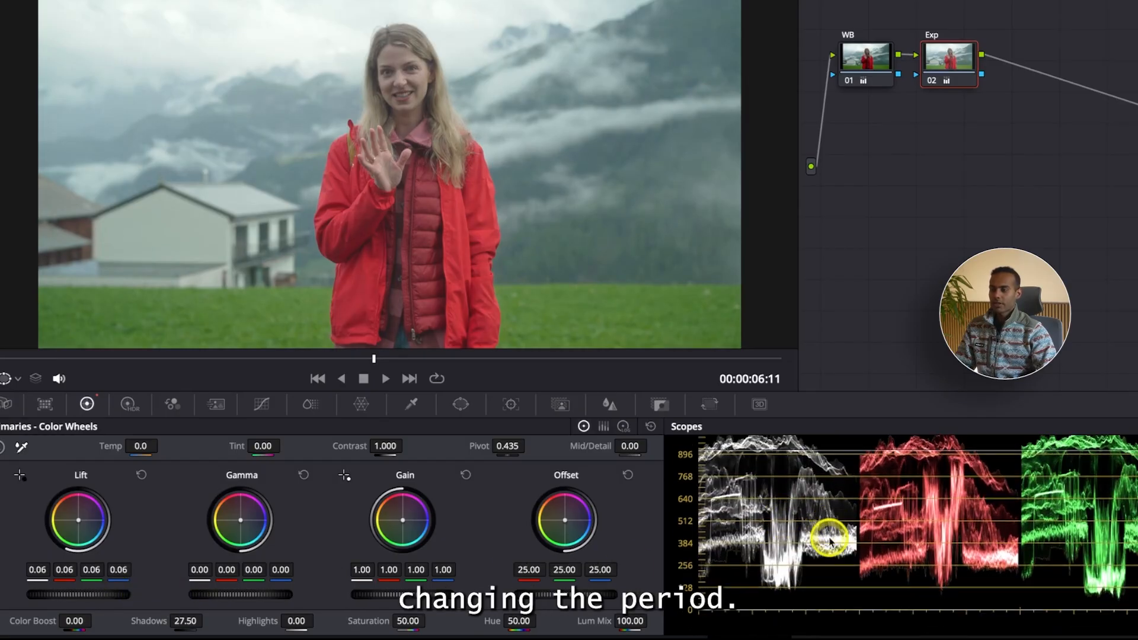
pyautogui.click(141, 475)
# Step: Raise the Exp node's Gamma to 0.14 and check the upper end of the parade scope
pyautogui.moveTo(243, 596); pyautogui.dragTo(287, 592)
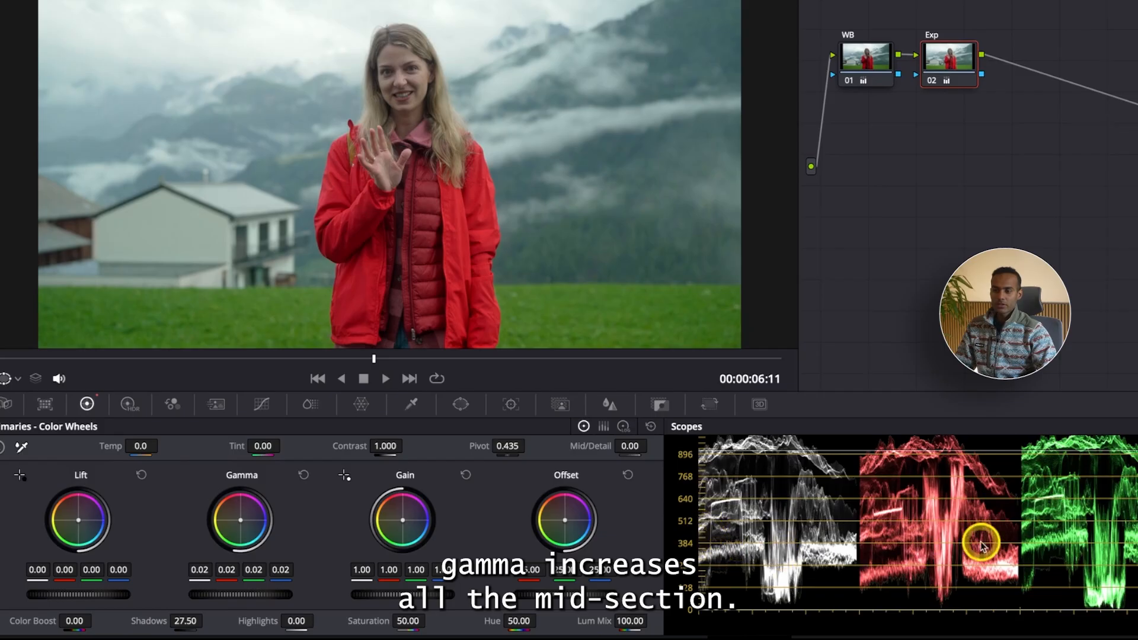
pyautogui.moveTo(234, 600); pyautogui.dragTo(532, 577)
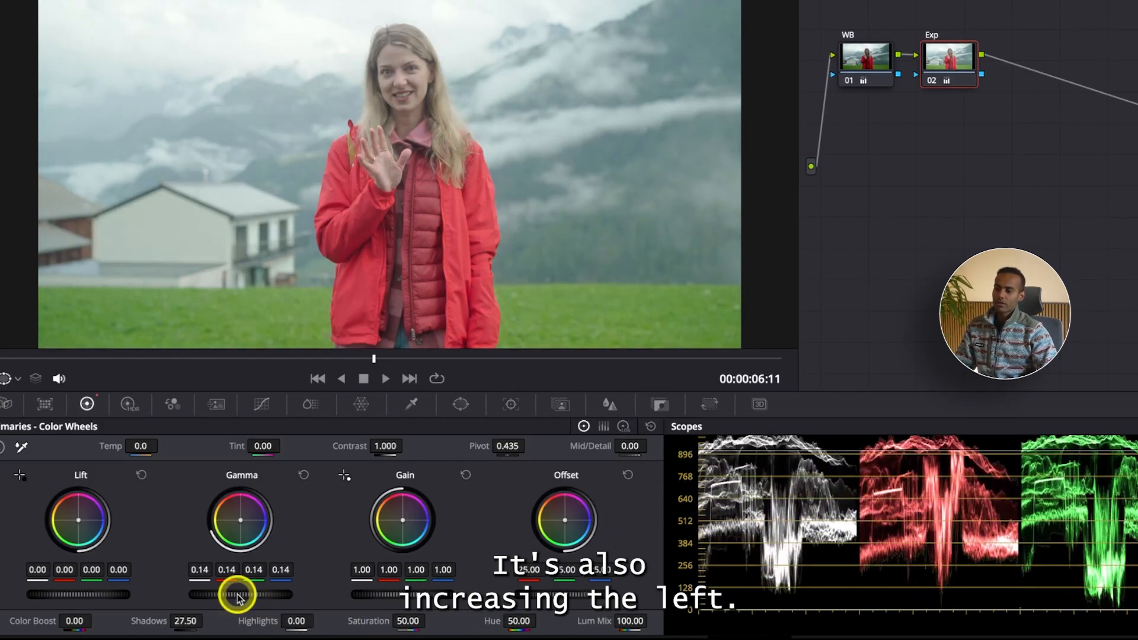
pyautogui.scroll(2, 1029, 482)
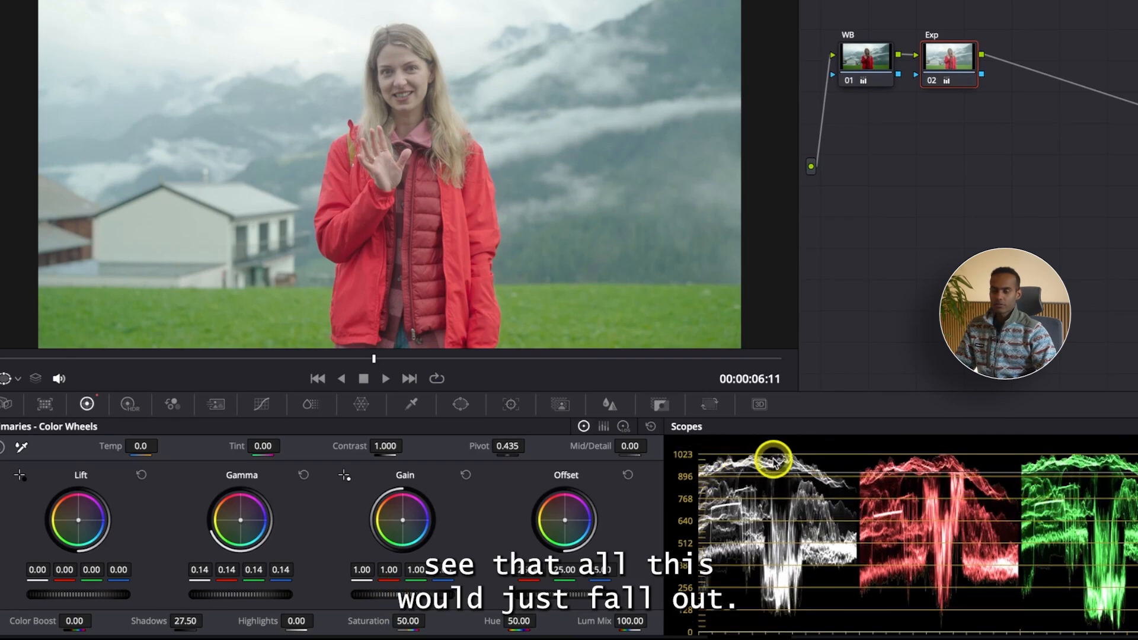
# Step: Reset the Gamma wheel, then try raising the Exp node's Gain to 1.37, check the parade scope's low end, and reset Gain
pyautogui.click(309, 475)
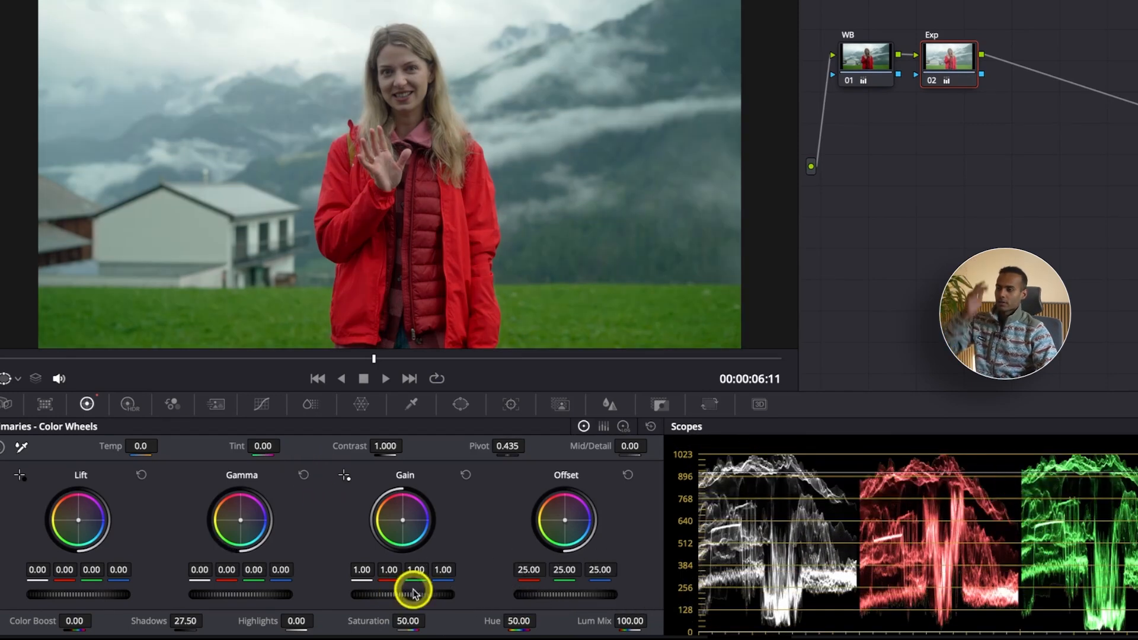
pyautogui.moveTo(406, 592); pyautogui.dragTo(510, 579)
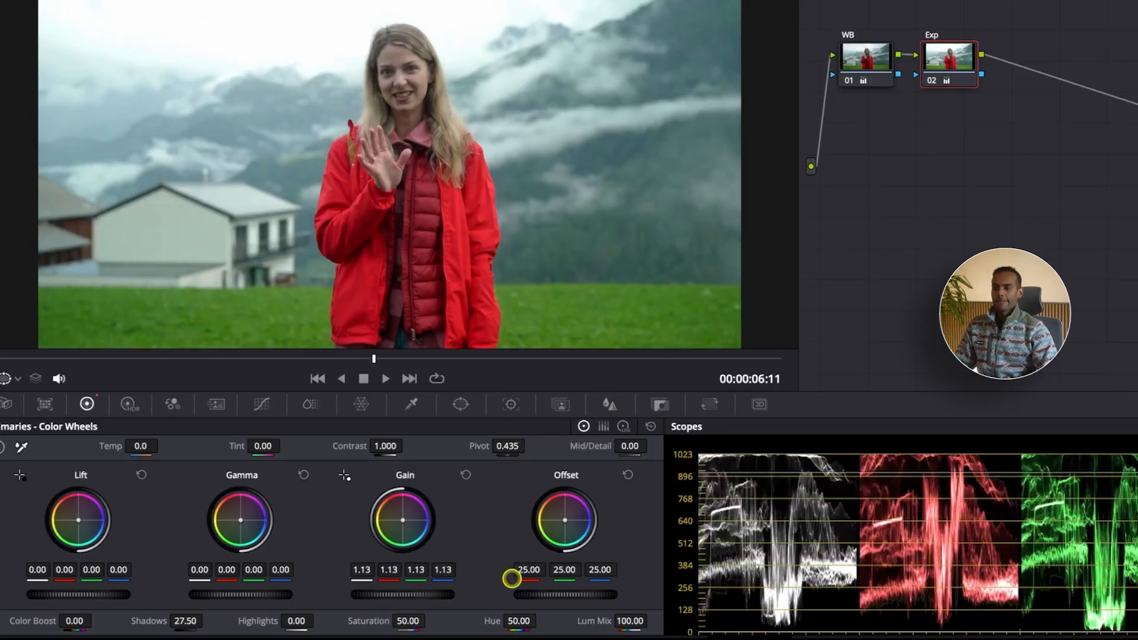
pyautogui.scroll(-1, 1088, 621)
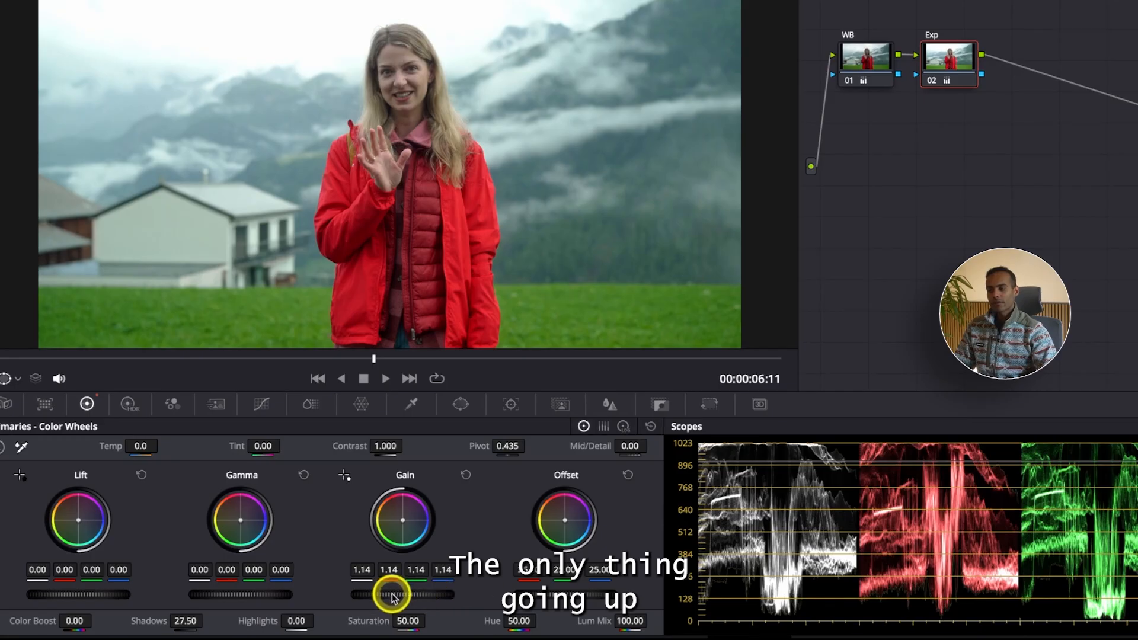
pyautogui.moveTo(389, 591); pyautogui.dragTo(589, 588)
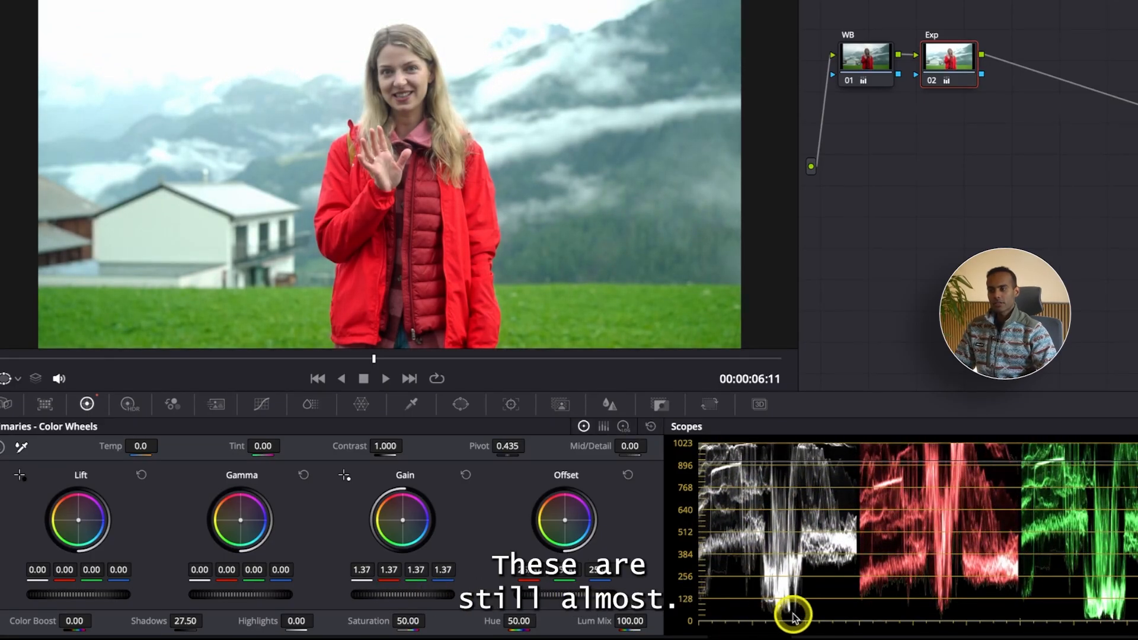
pyautogui.scroll(-1, 792, 612)
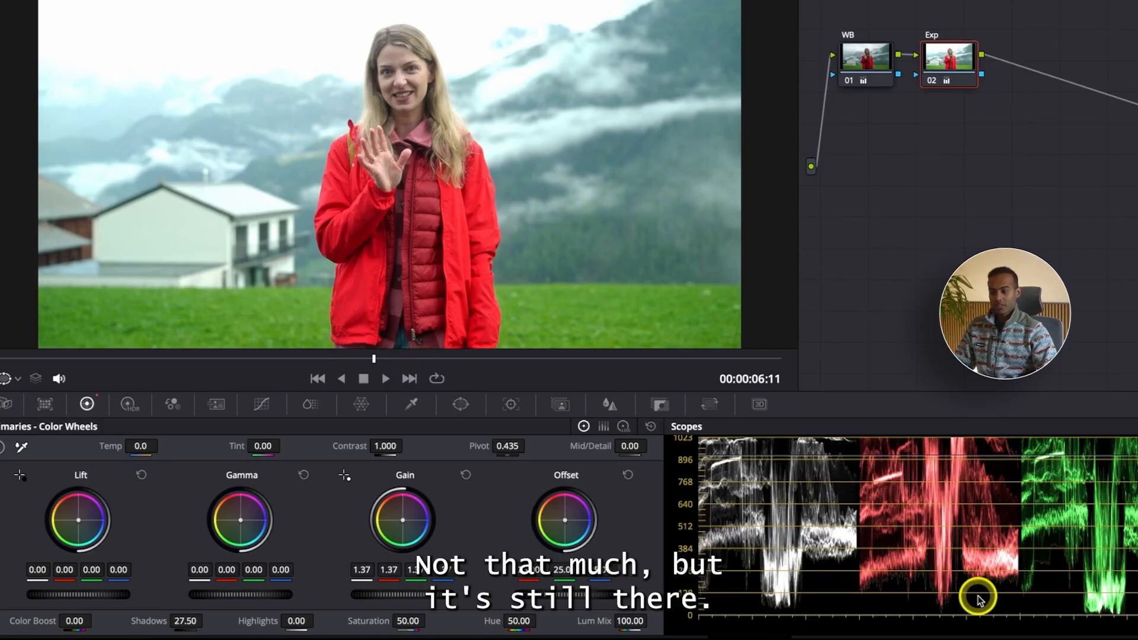
pyautogui.click(465, 481)
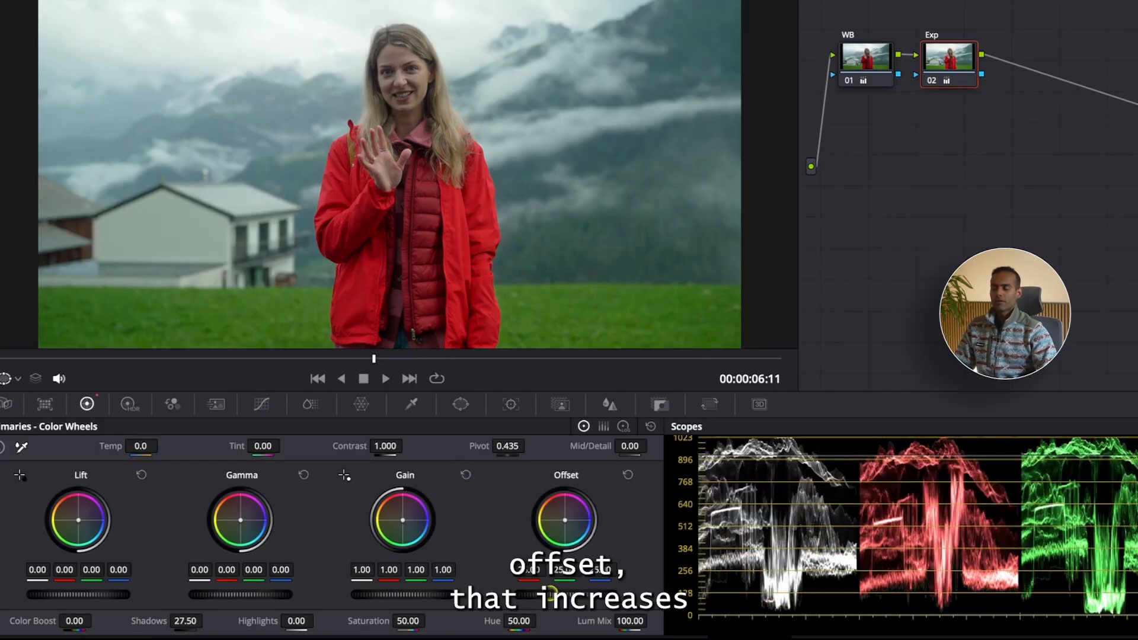
# Step: Try raising the Exp node's Offset to 93.10 while watching the whole parade scope, and reset the Offset wheel
pyautogui.moveTo(551, 595); pyautogui.dragTo(816, 264)
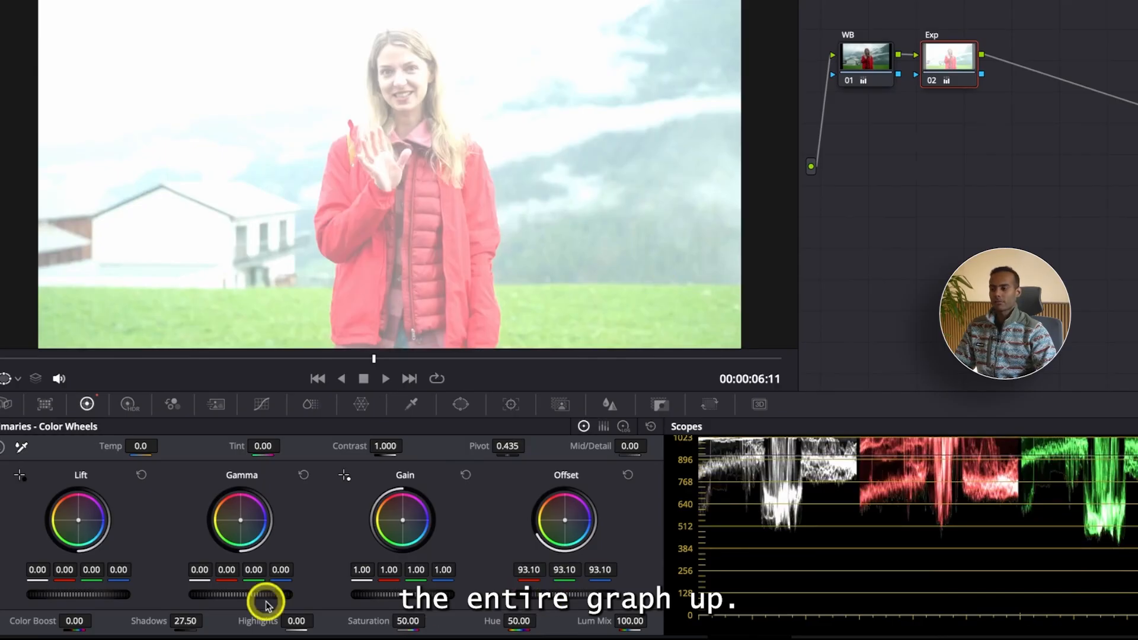
pyautogui.click(628, 475)
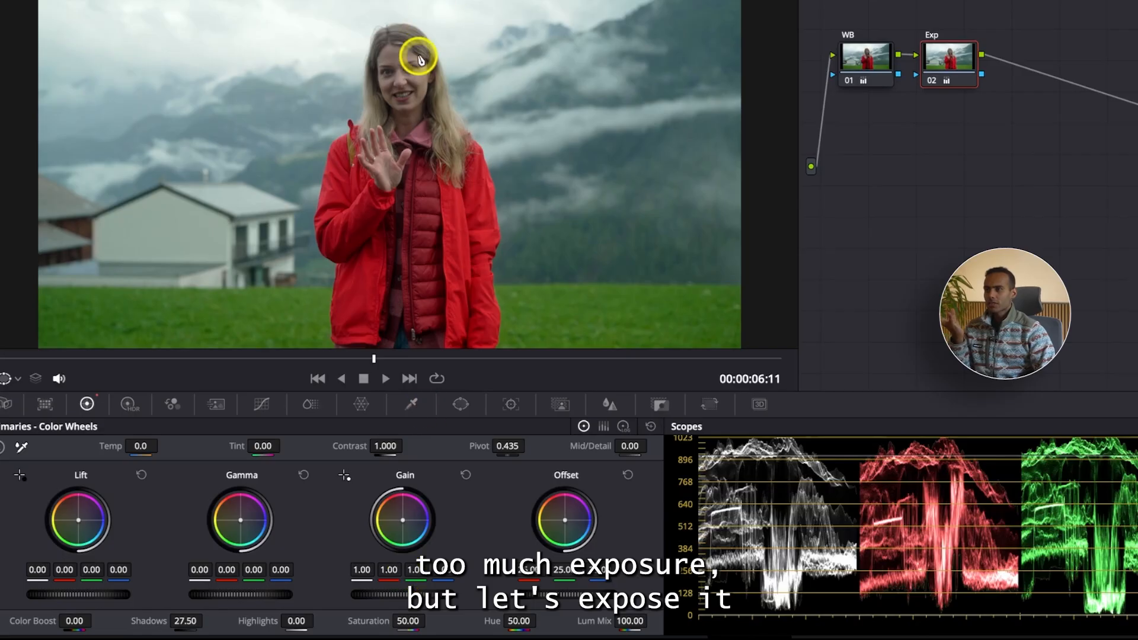
# Step: Review the WB and Exp nodes, and compare the image with the Exp node disabled and enabled
pyautogui.click(873, 52)
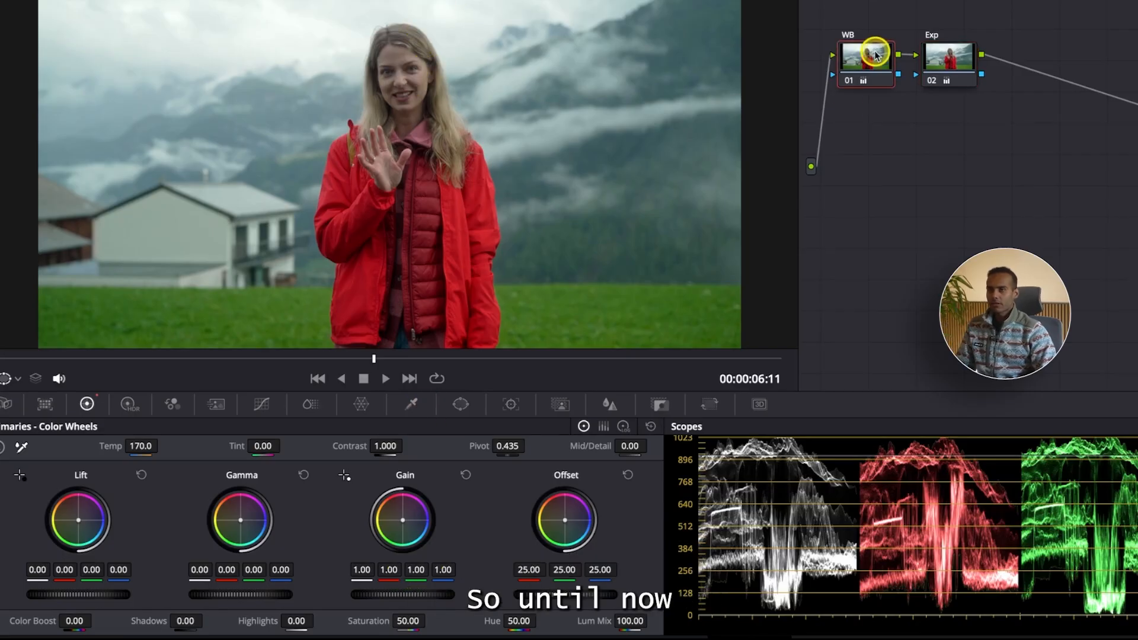
pyautogui.click(936, 66)
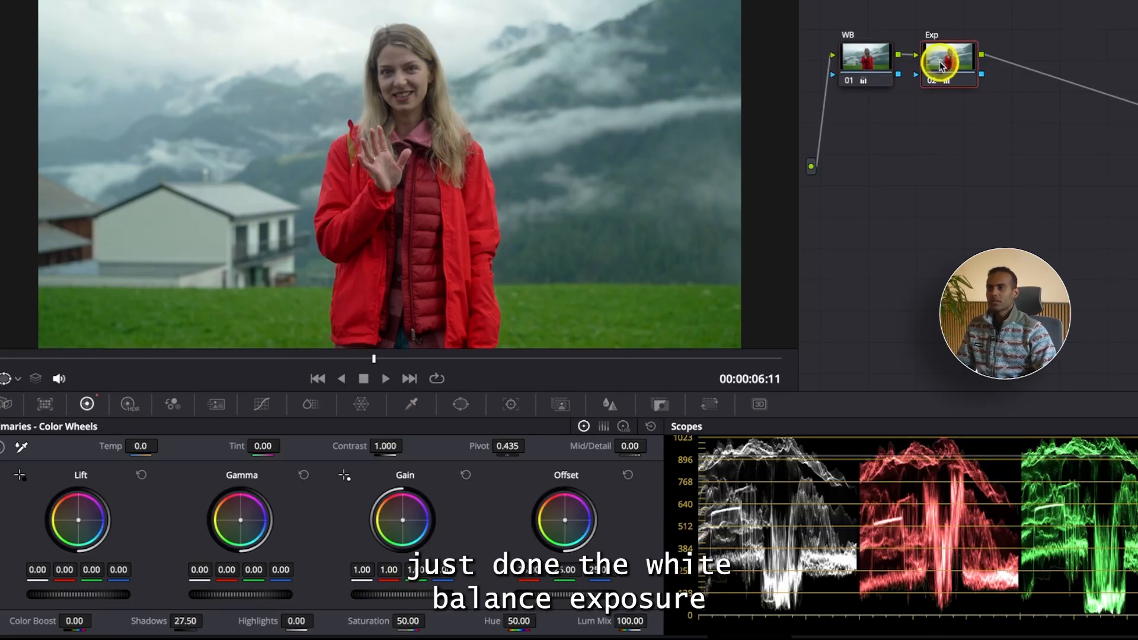
pyautogui.hotkey('ctrl', 'd')
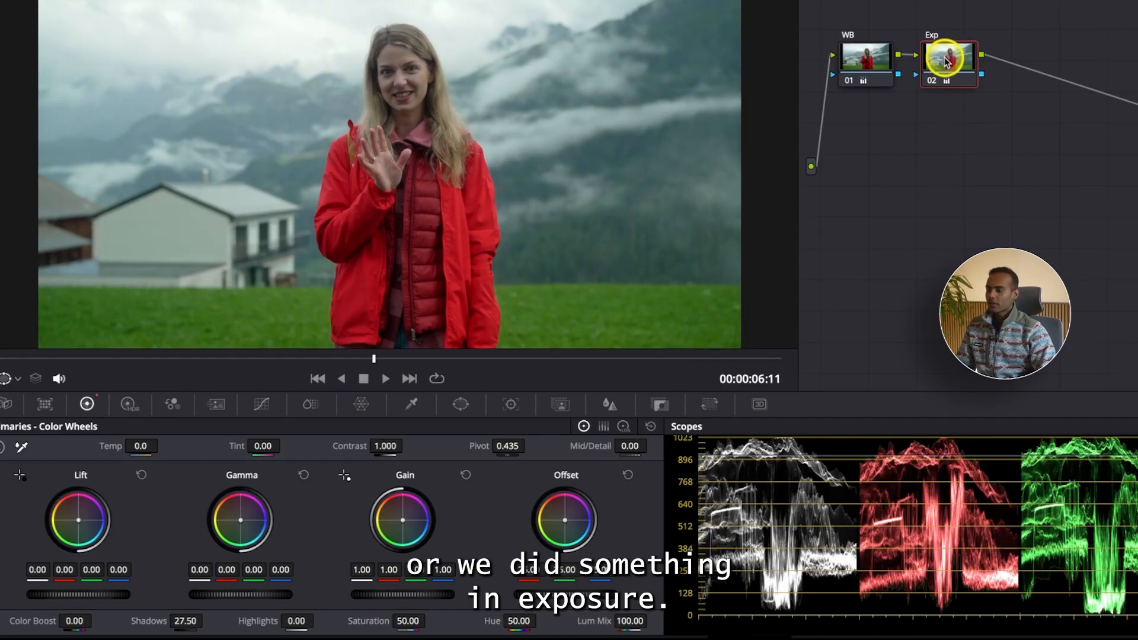
pyautogui.hotkey('ctrl', 'd')
pyautogui.hotkey('ctrl', 'd')
pyautogui.hotkey('ctrl', 'd')
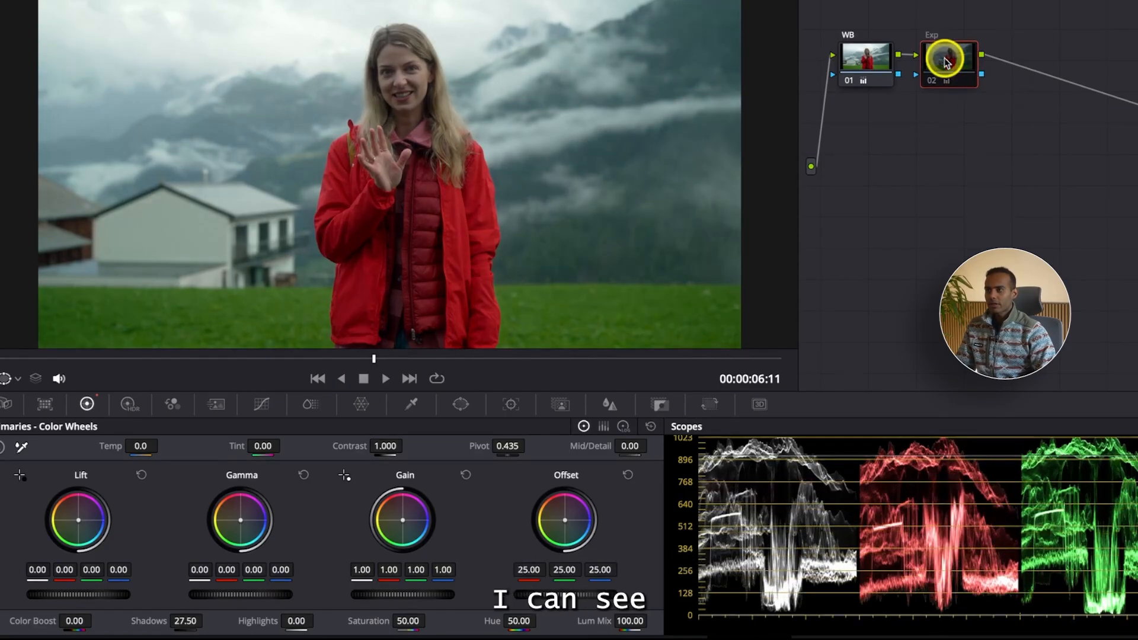
pyautogui.hotkey('ctrl', 'd')
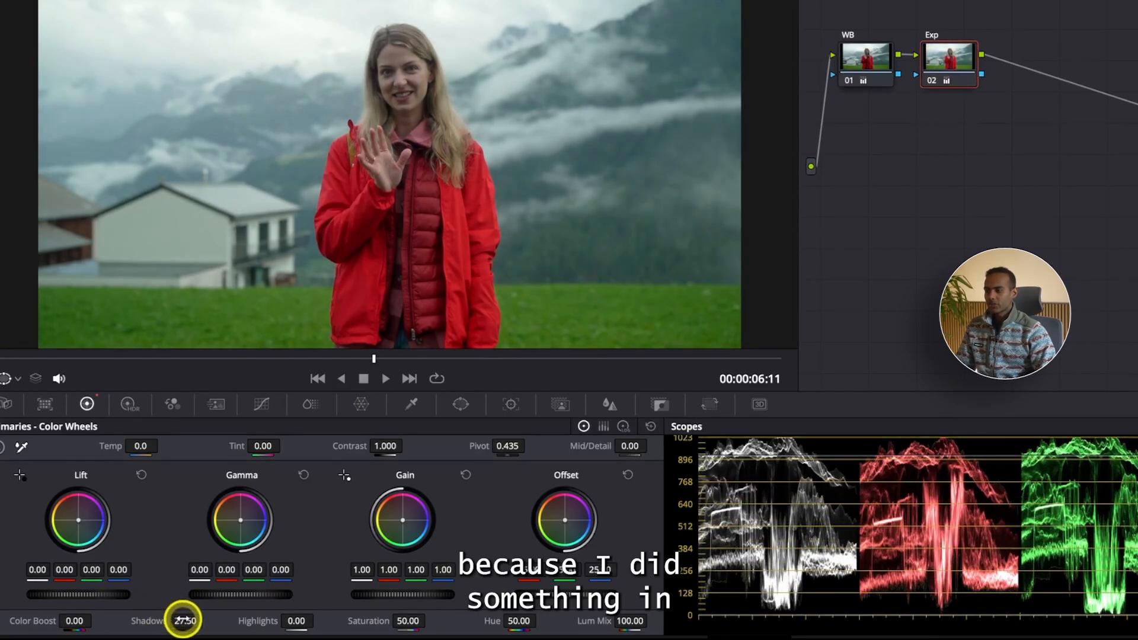
# Step: Reset the entire grade on the Exp node
pyautogui.rightClick(955, 53)
pyautogui.click(984, 64)
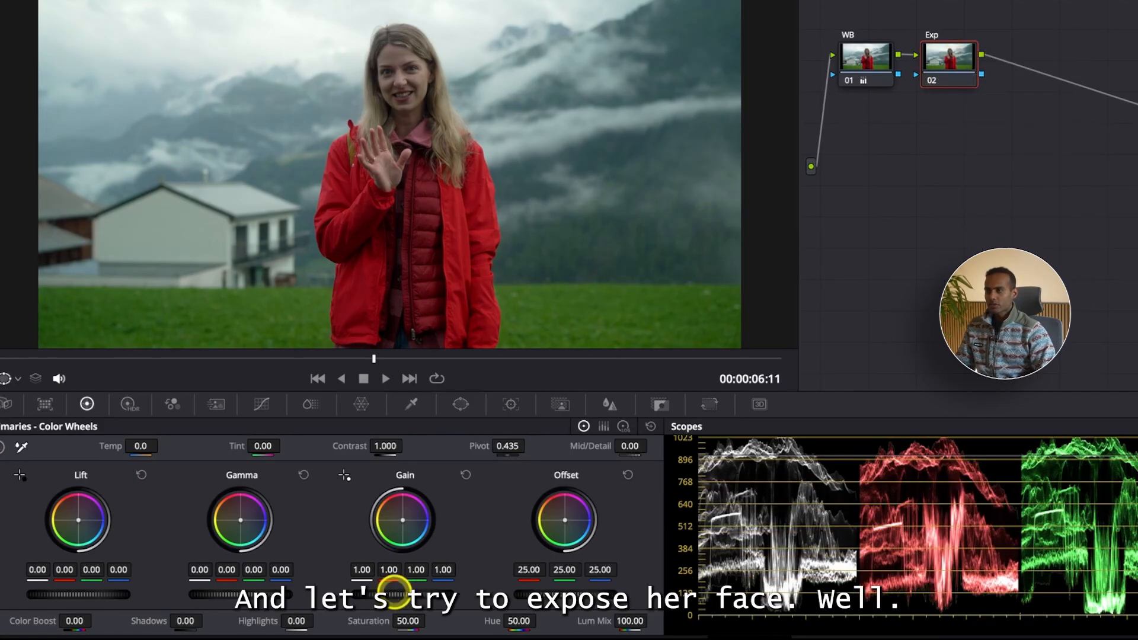
# Step: Try raising the Exp node's Gain to 1.29 to brighten the subject's face, and reset the Gain wheel
pyautogui.moveTo(408, 591); pyautogui.dragTo(593, 578)
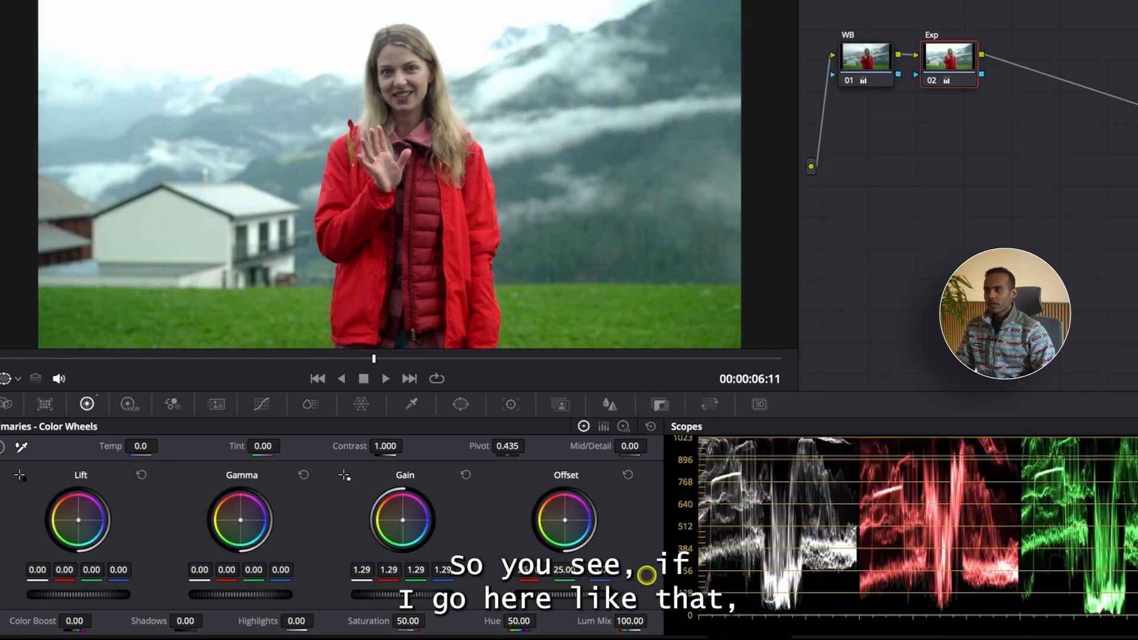
pyautogui.click(466, 477)
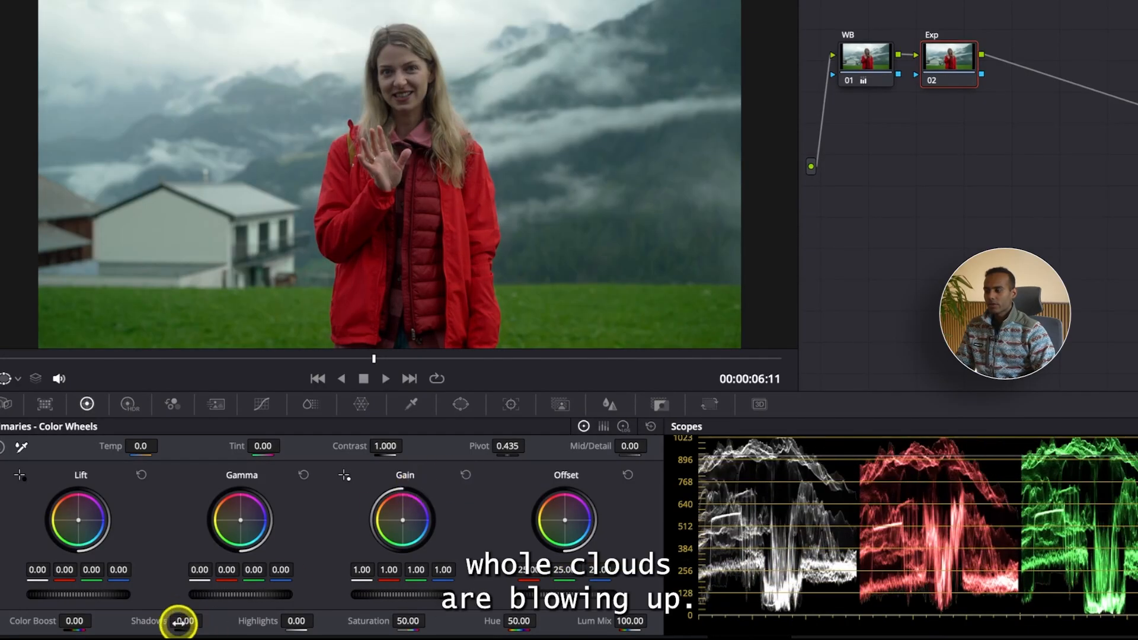
# Step: Set the Exp node's Shadows to 51.00 and Lift to 0.01, and compare the image with the node disabled and enabled
pyautogui.moveTo(185, 621); pyautogui.dragTo(275, 615)
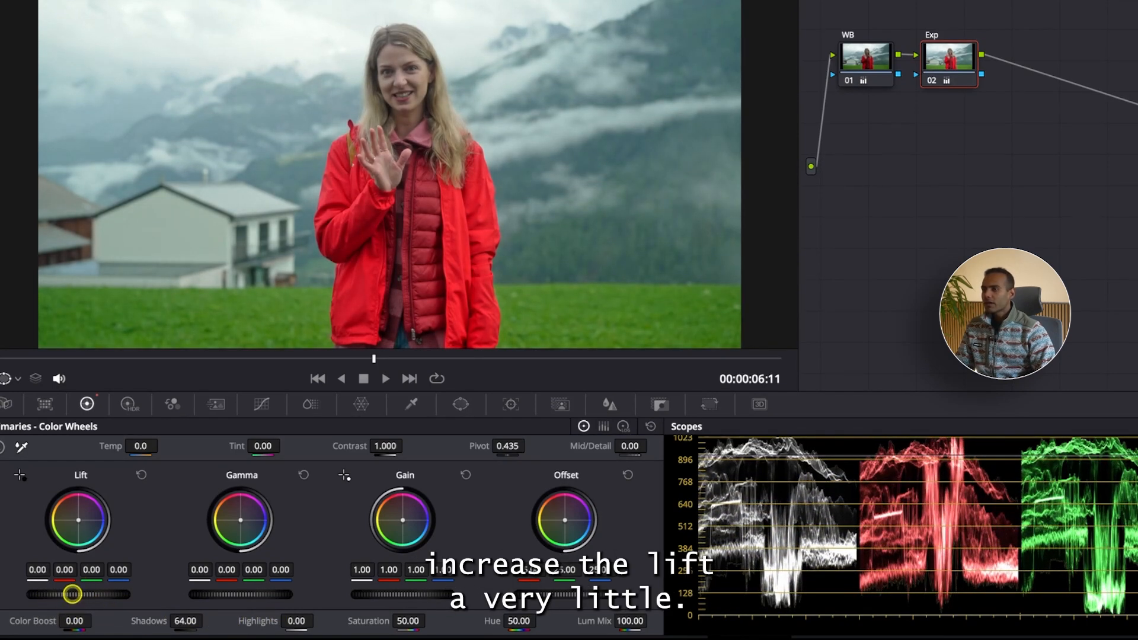
pyautogui.moveTo(72, 595); pyautogui.dragTo(101, 591)
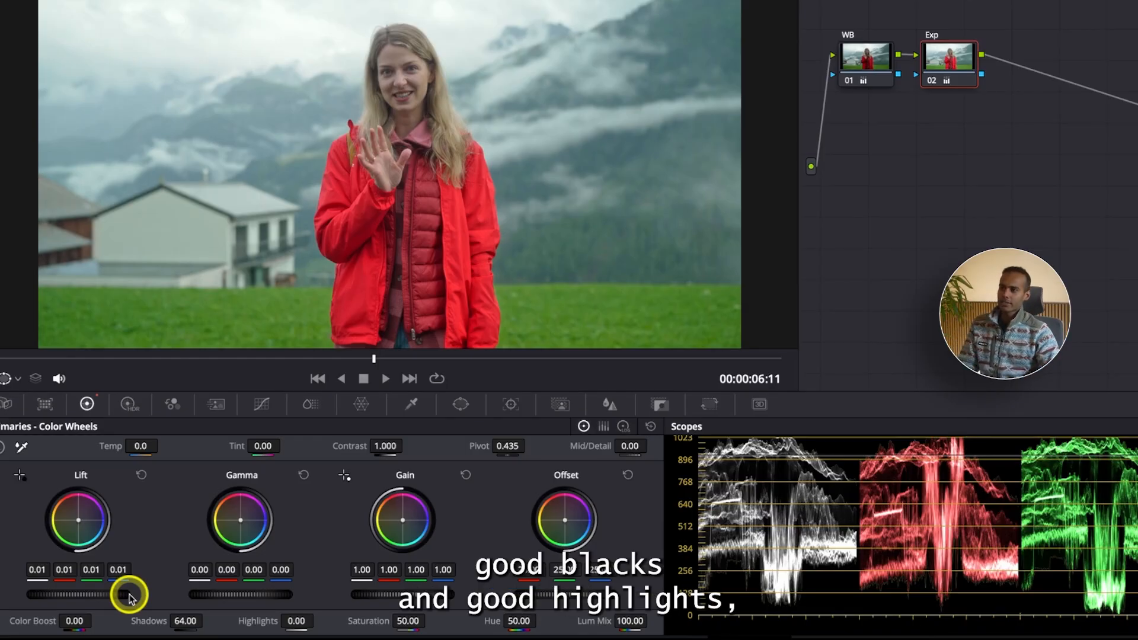
pyautogui.moveTo(187, 616); pyautogui.dragTo(168, 621)
pyautogui.hotkey('ctrl', 'd')
pyautogui.hotkey('ctrl', 'd')
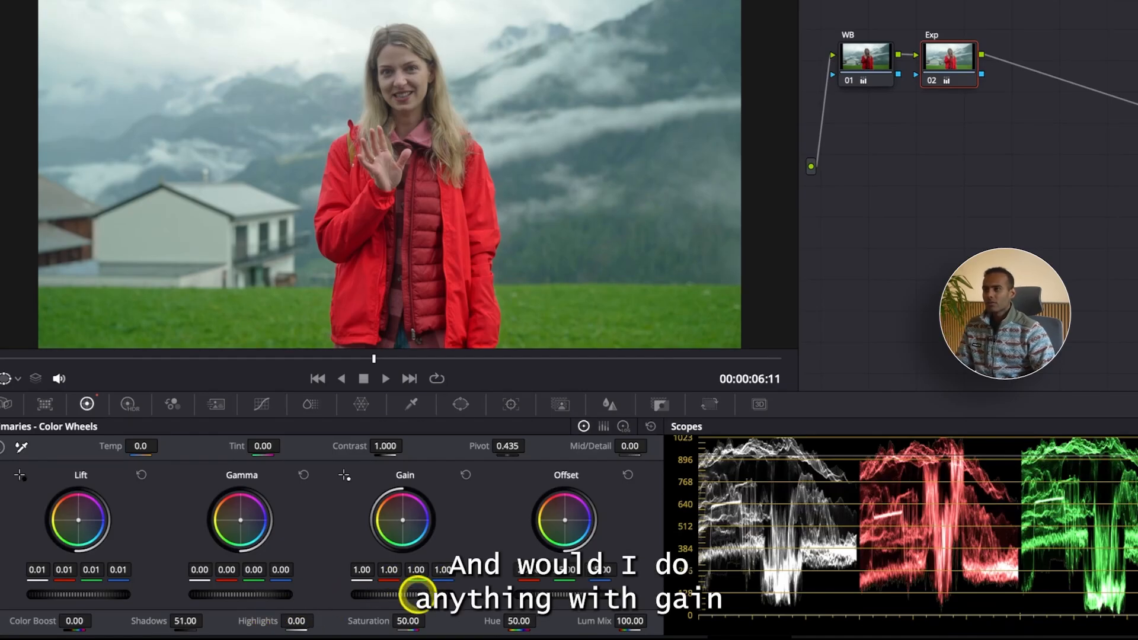
# Step: Raise the Exp node's Gain to 1.12 while watching the clouds and the upper end of the parade scope
pyautogui.moveTo(418, 592)
pyautogui.mouseDown()
pyautogui.moveTo(439, 588)
pyautogui.moveTo(417, 590)
pyautogui.mouseUp()
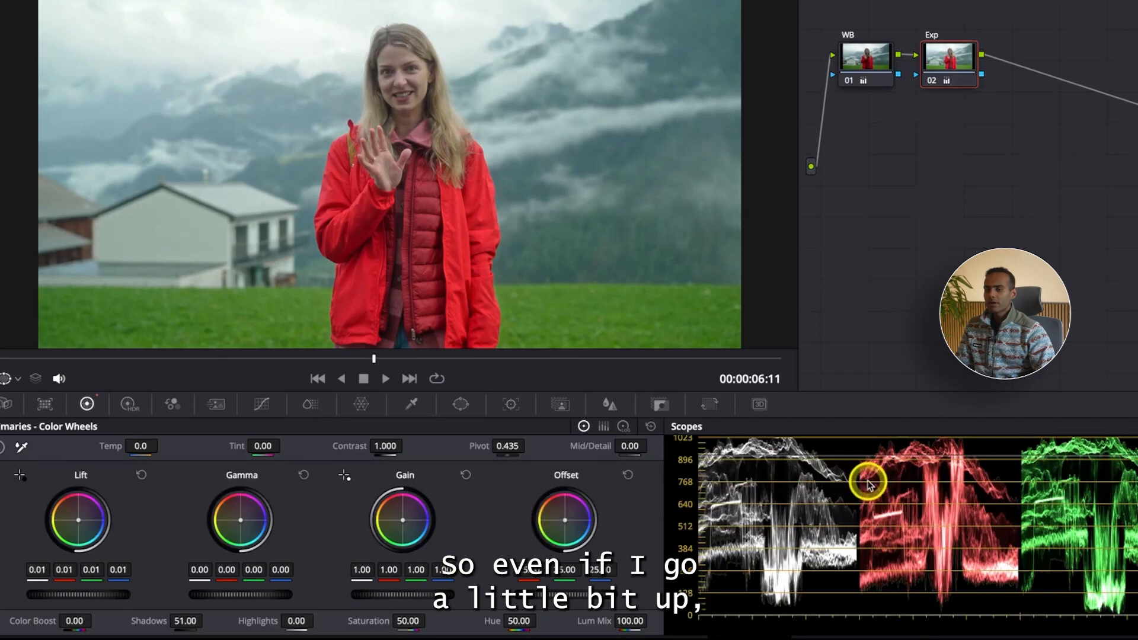
pyautogui.moveTo(868, 482); pyautogui.dragTo(868, 522)
pyautogui.moveTo(401, 596); pyautogui.dragTo(415, 598)
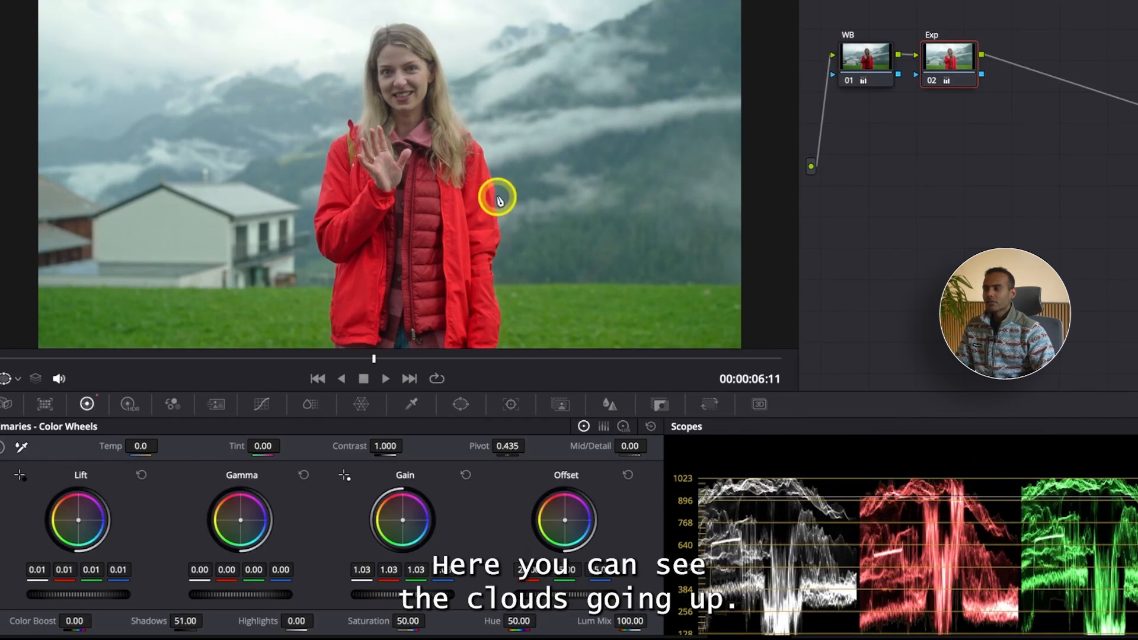
pyautogui.moveTo(407, 592); pyautogui.dragTo(514, 585)
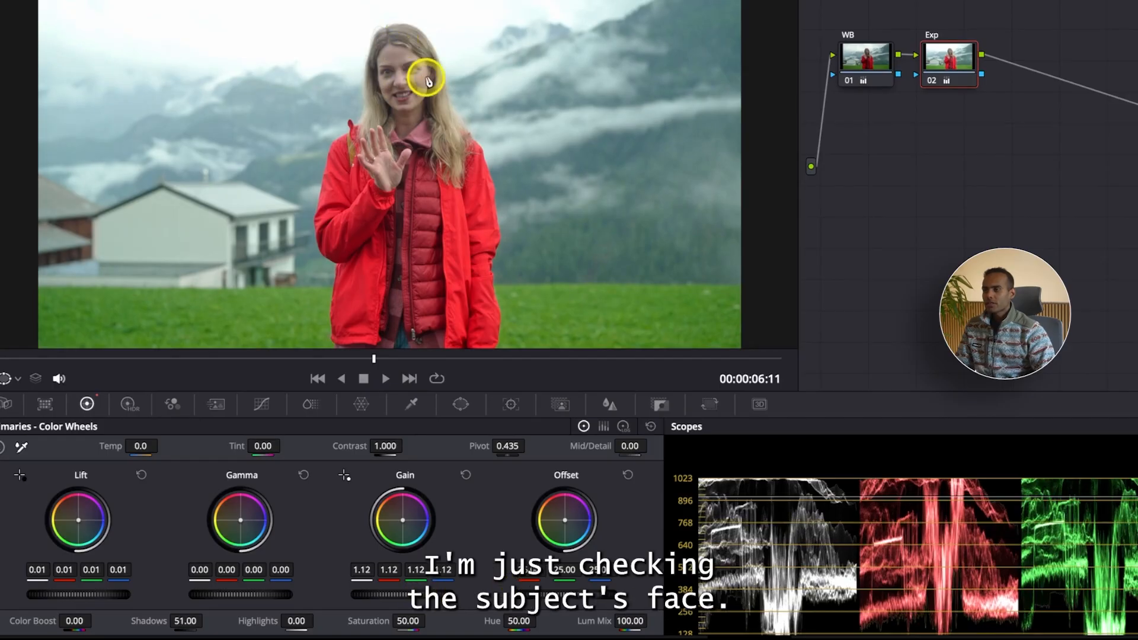
# Step: Lower the Exp node's Shadows to 36.50 and check the parade scope
pyautogui.click(189, 629)
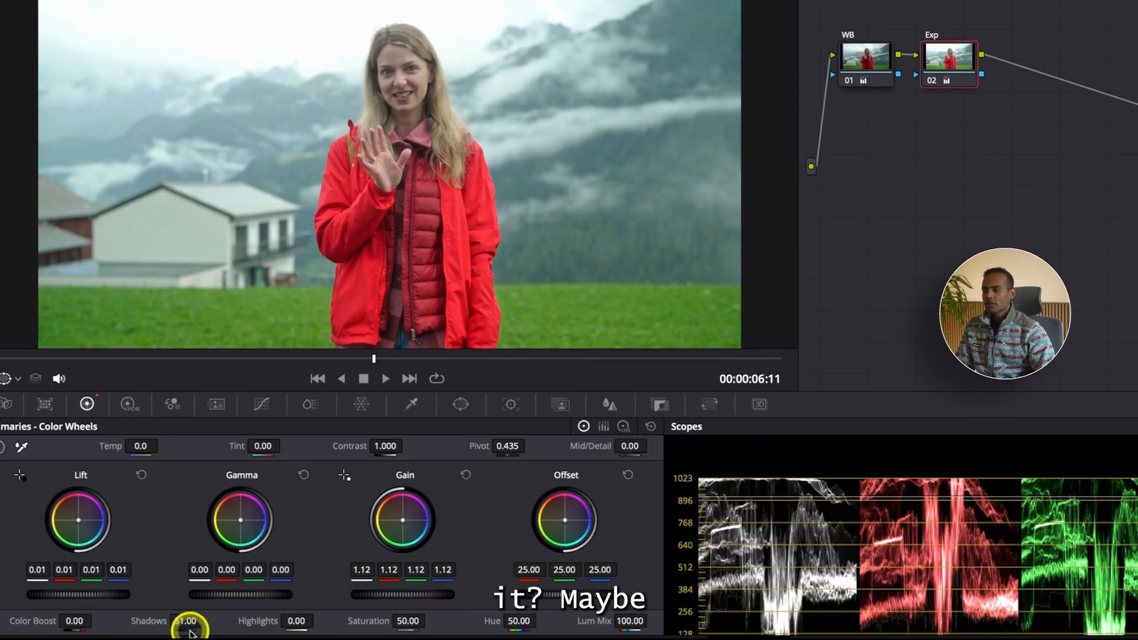
pyautogui.moveTo(189, 621)
pyautogui.mouseDown()
pyautogui.moveTo(158, 619)
pyautogui.moveTo(169, 619)
pyautogui.mouseUp()
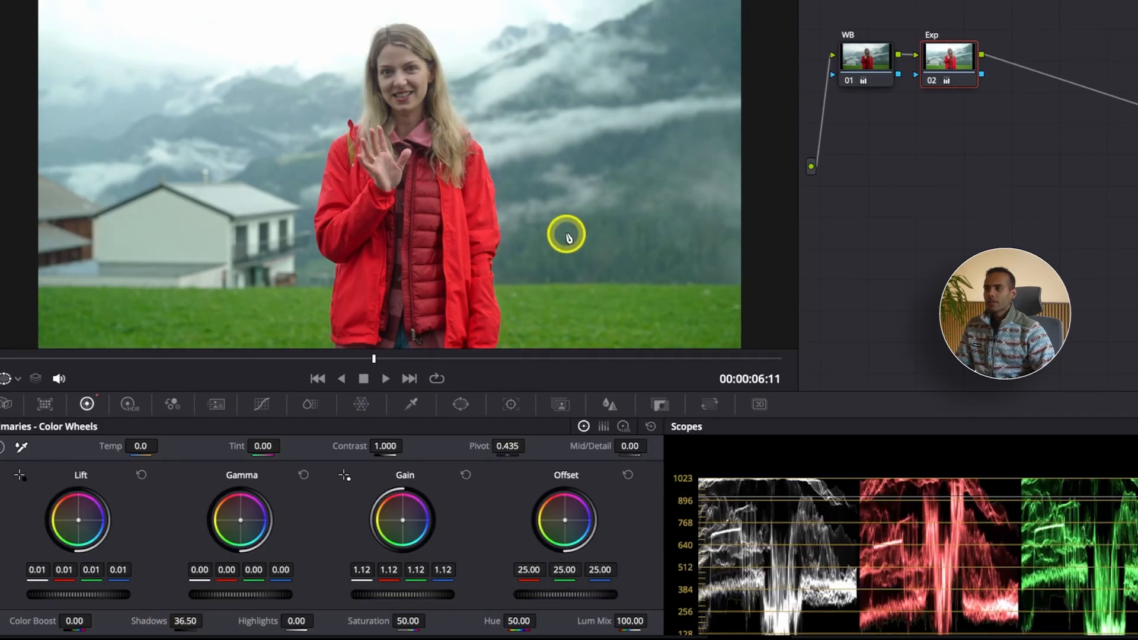
pyautogui.scroll(-1, 401, 127)
pyautogui.scroll(1, 401, 127)
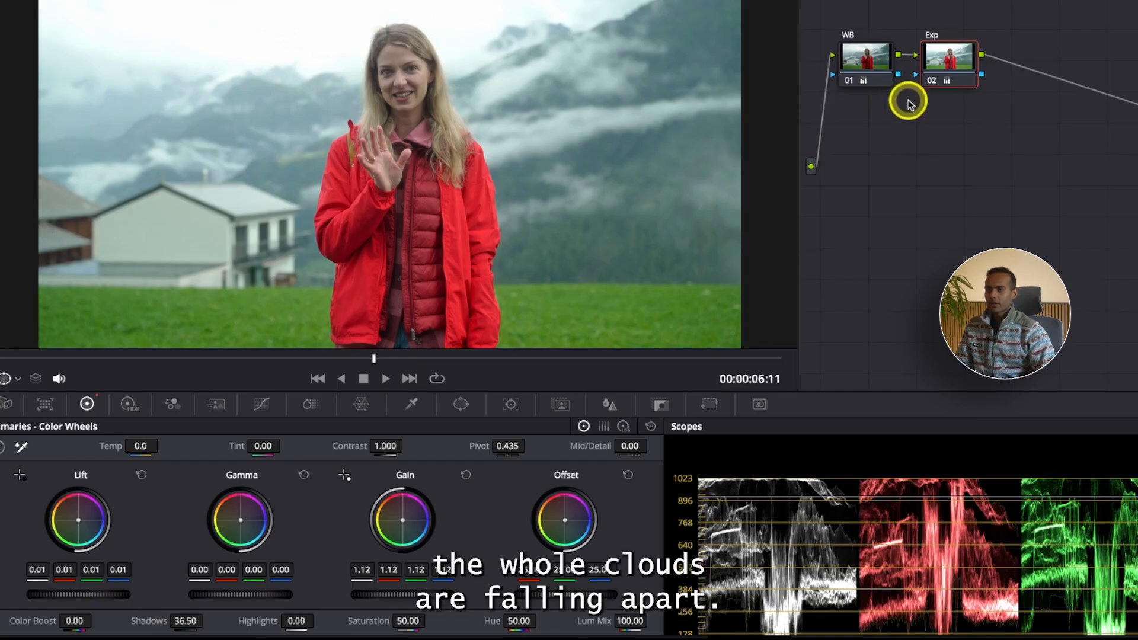
# Step: Compare the image and the low end of the parade scope with the Exp node disabled and enabled
pyautogui.moveTo(957, 64); pyautogui.dragTo(962, 62)
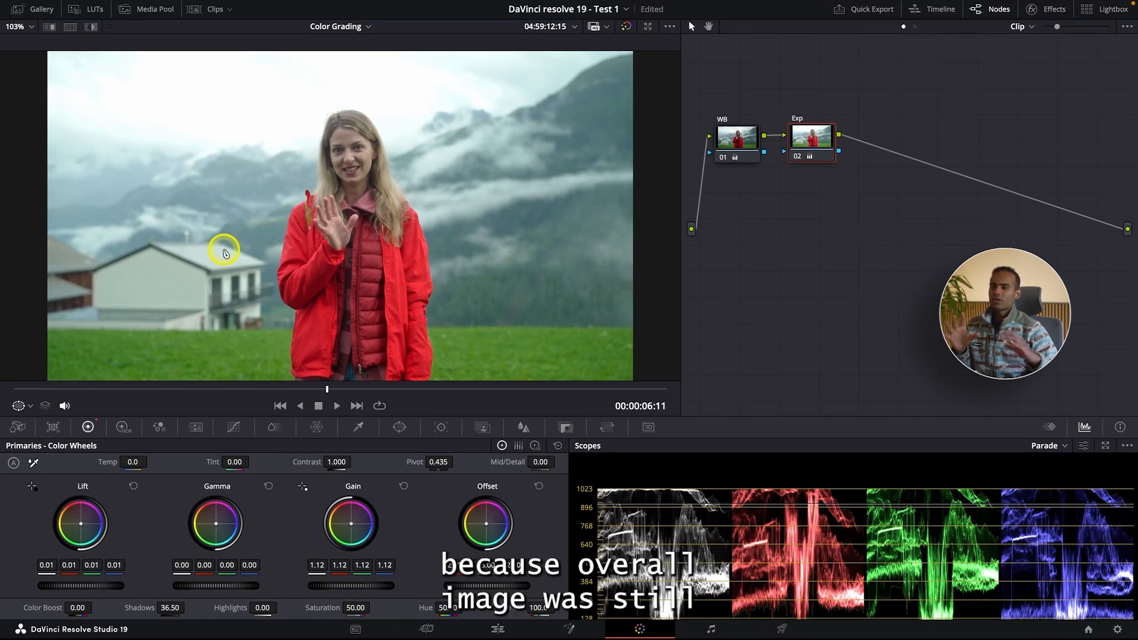
pyautogui.hotkey('ctrl', 'd')
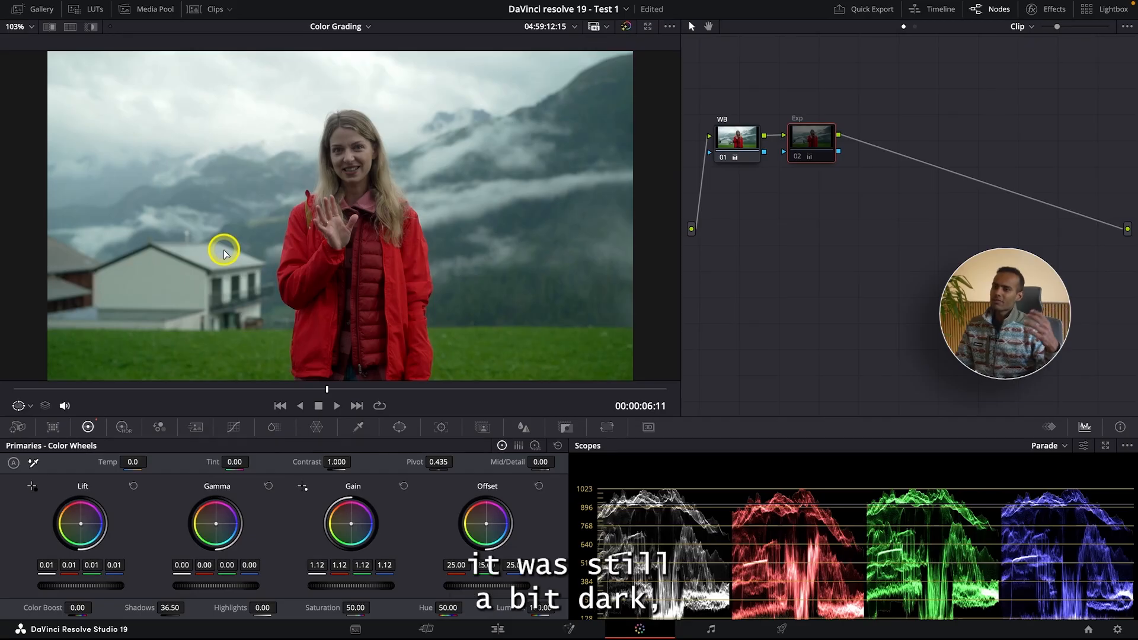
pyautogui.hotkey('ctrl', 'd')
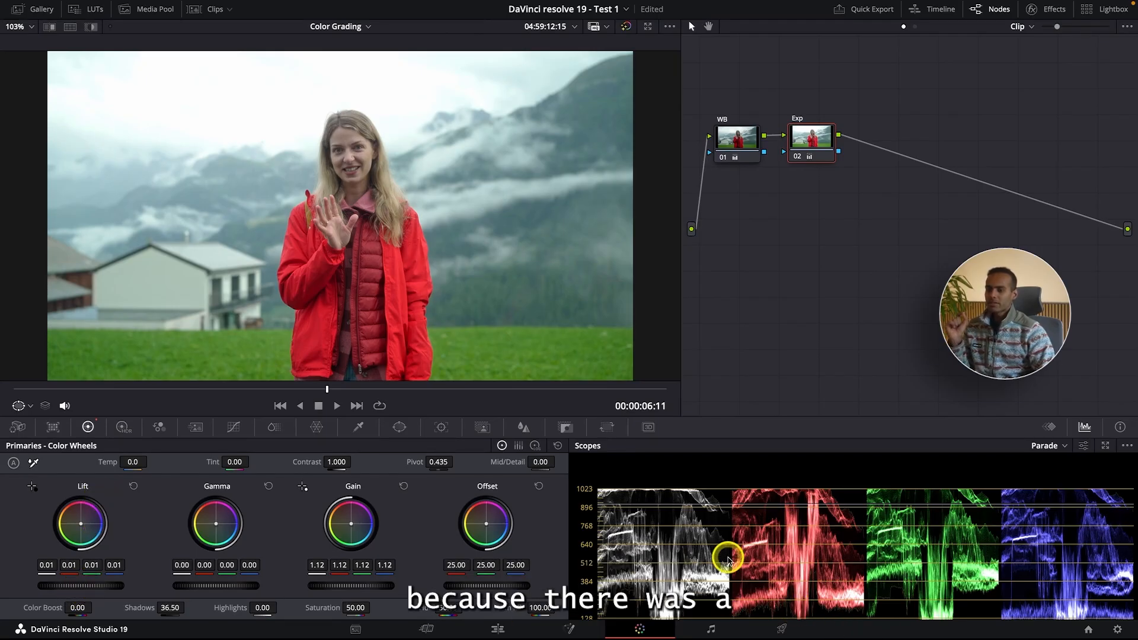
pyautogui.scroll(-3, 720, 562)
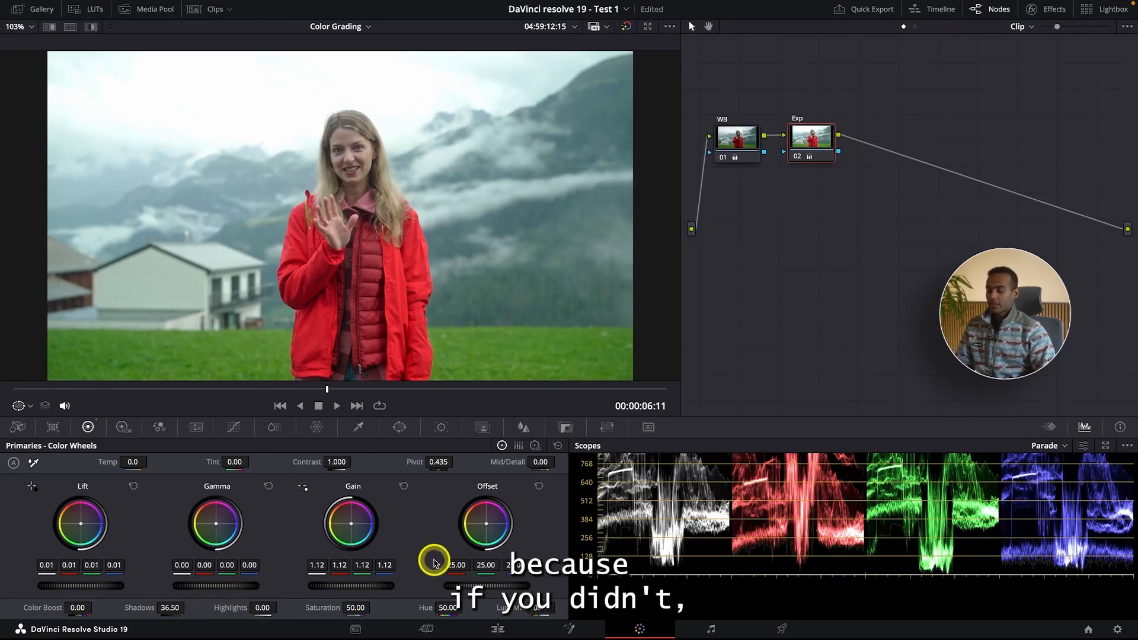
pyautogui.hotkey('ctrl', 'd')
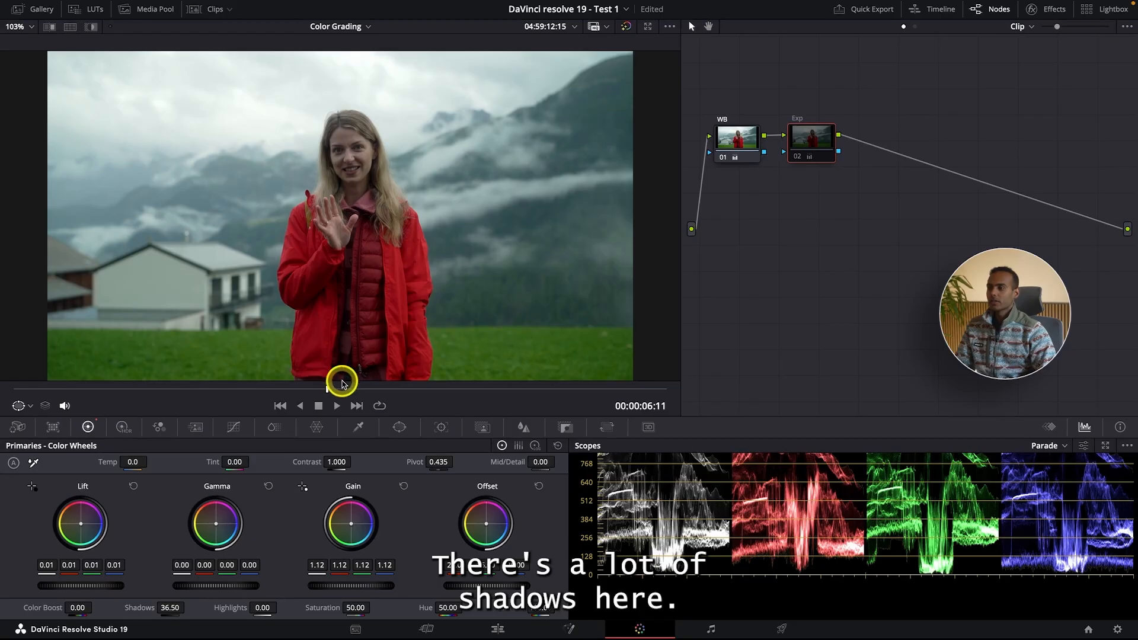
pyautogui.hotkey('ctrl', 'd')
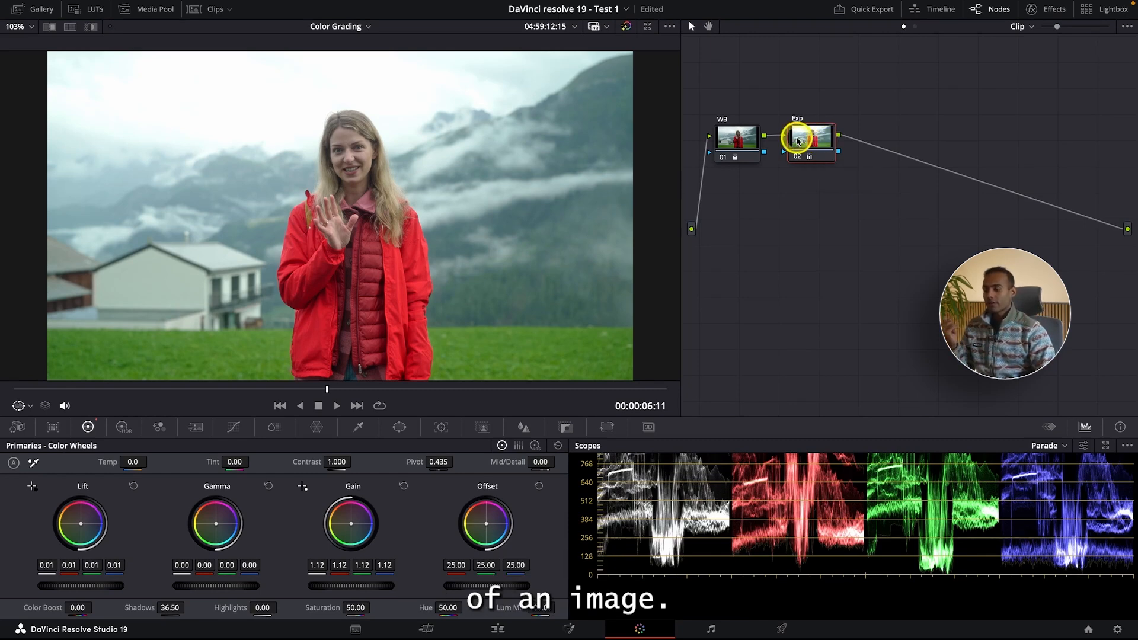
# Step: Go to the dusk clip of the hiker on the mountain ridge and move the playhead to 00:01:23:13
pyautogui.click(355, 405)
pyautogui.click(355, 405)
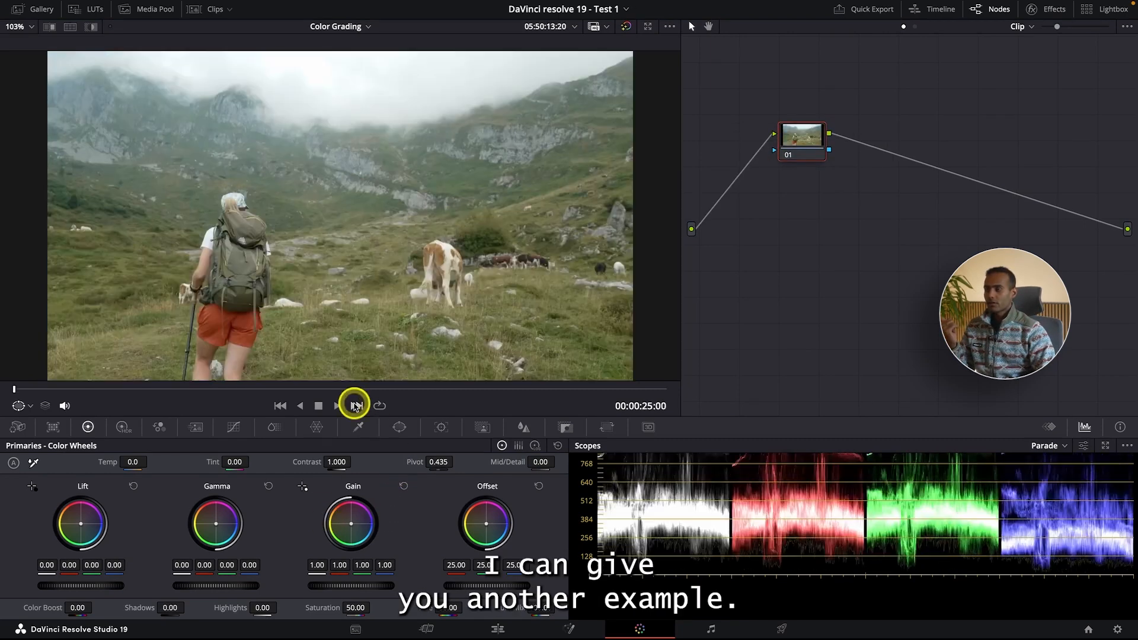
pyautogui.click(355, 405)
pyautogui.click(356, 405)
pyautogui.click(356, 406)
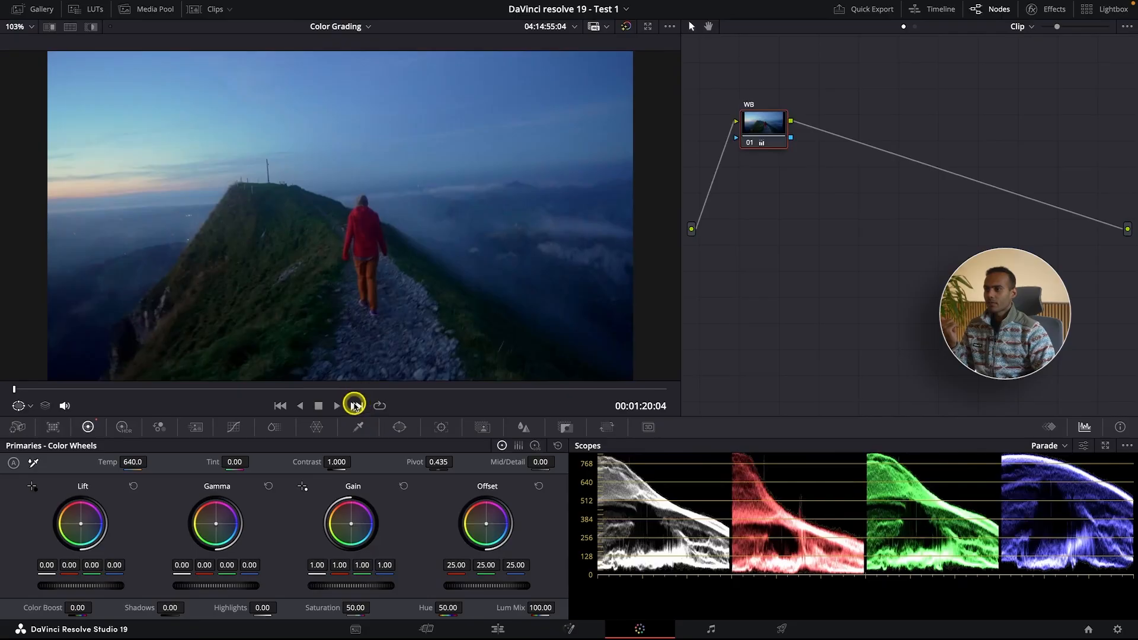
pyautogui.click(287, 407)
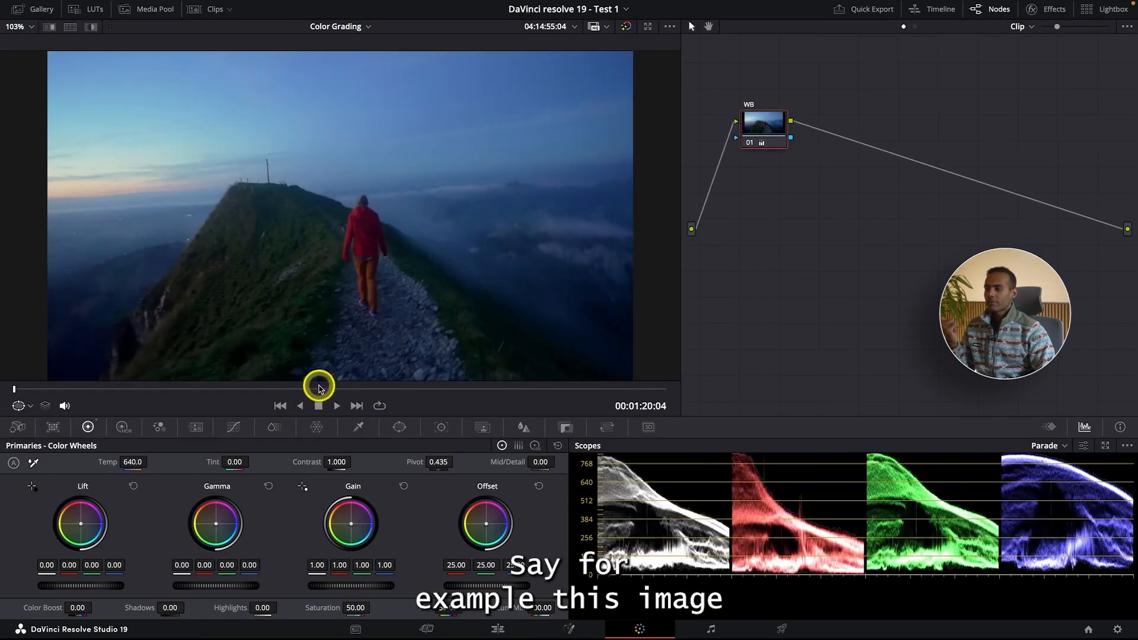
pyautogui.moveTo(317, 387); pyautogui.dragTo(354, 390)
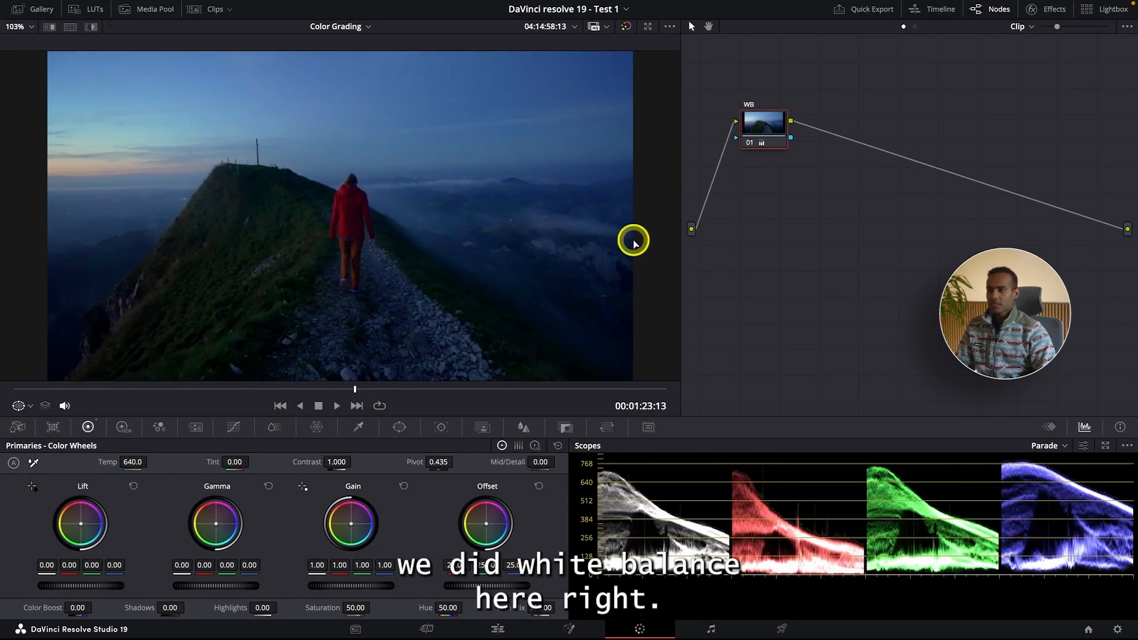
# Step: Compare the ridge clip with the WB node disabled and enabled, and add a serial node after it labelled Exp
pyautogui.press('super+d')
pyautogui.press('super+d')
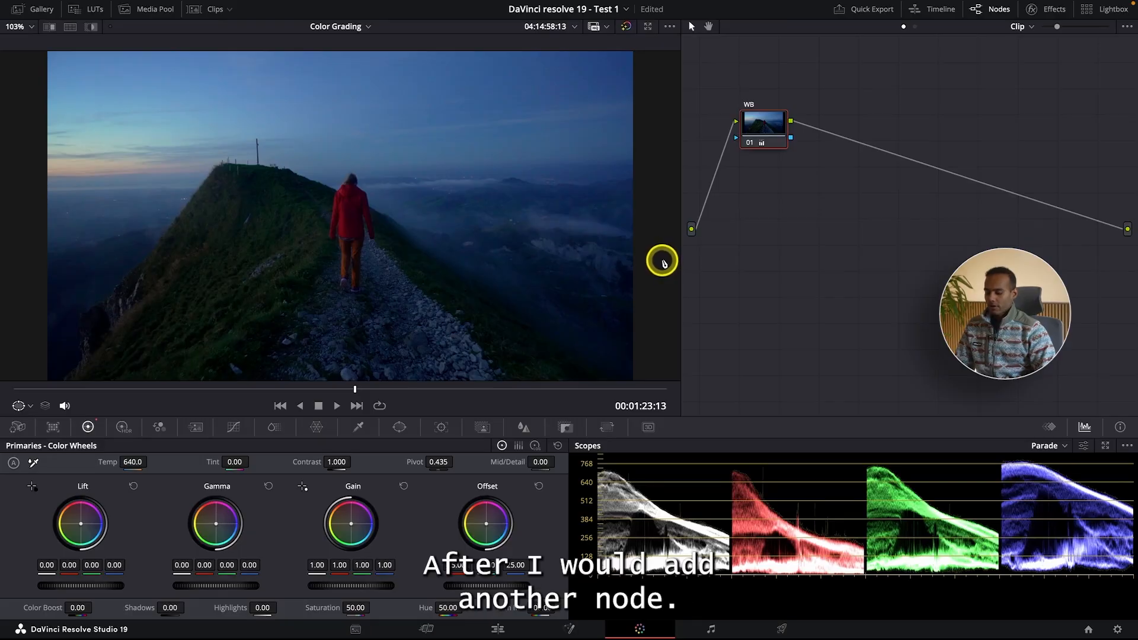
pyautogui.hotkey('alt', 's')
pyautogui.rightClick(842, 121)
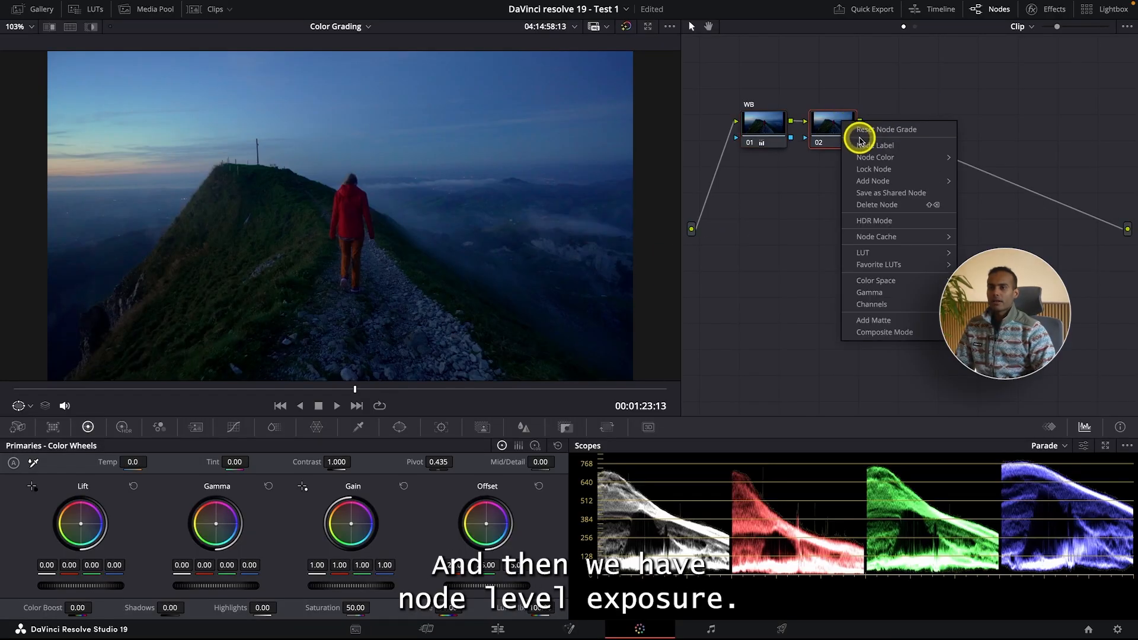
pyautogui.click(864, 146)
pyautogui.write('Excp')
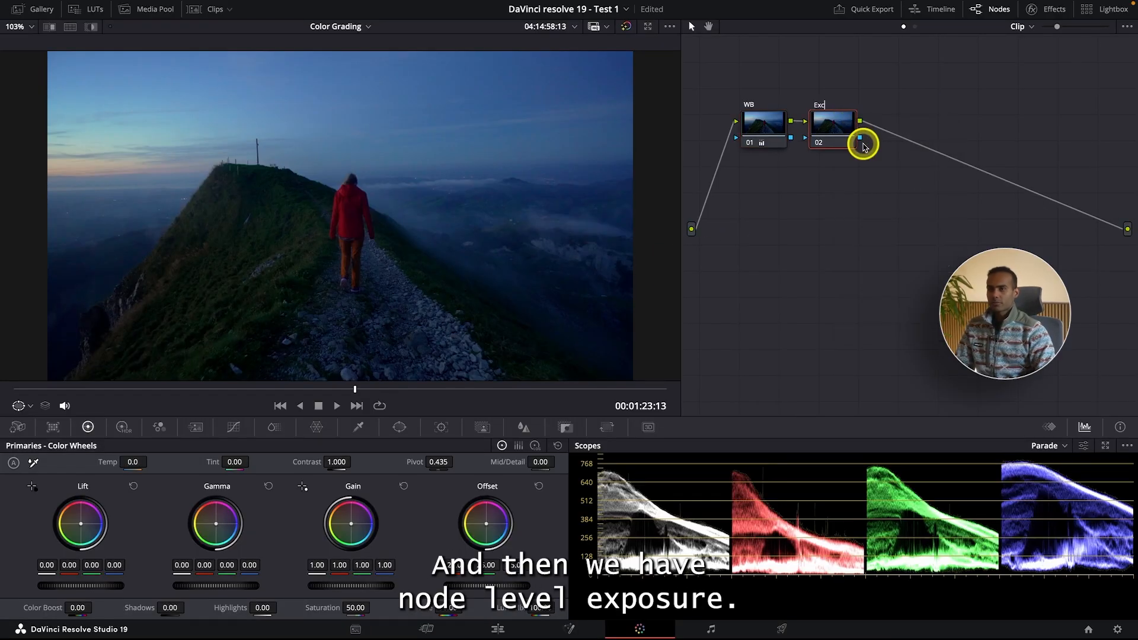
pyautogui.press('BackSpace')
pyautogui.press('BackSpace')
pyautogui.write('p')
pyautogui.press('Return')
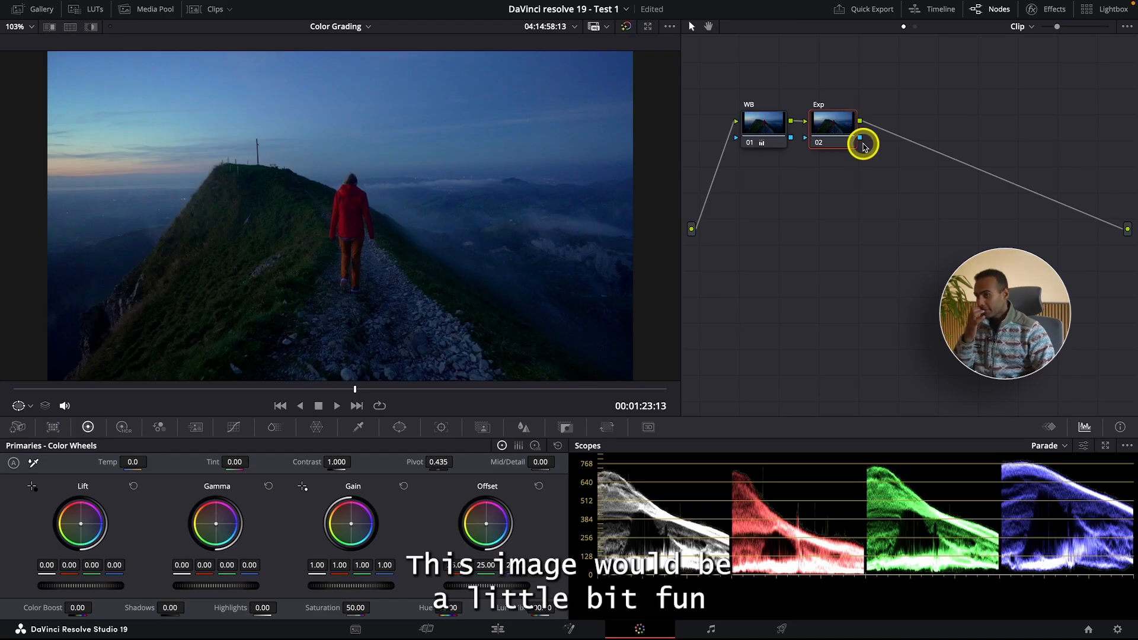
# Step: Examine the dark ridge and the sky against the low and upper ends of the parade scope
pyautogui.scroll(-3, 836, 517)
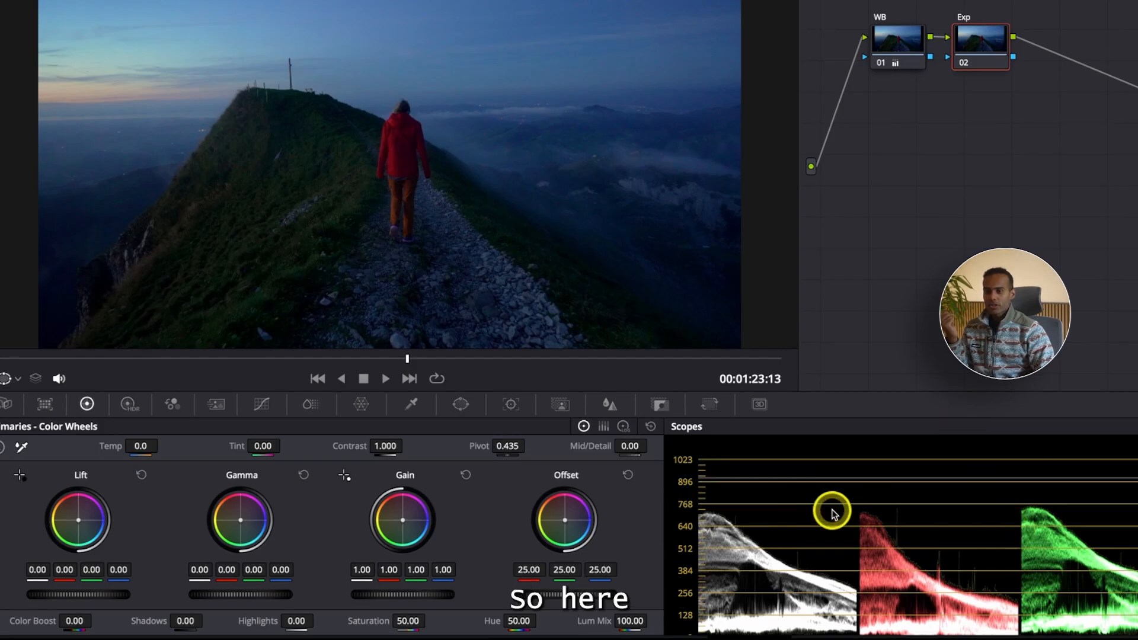
pyautogui.scroll(-2, 782, 556)
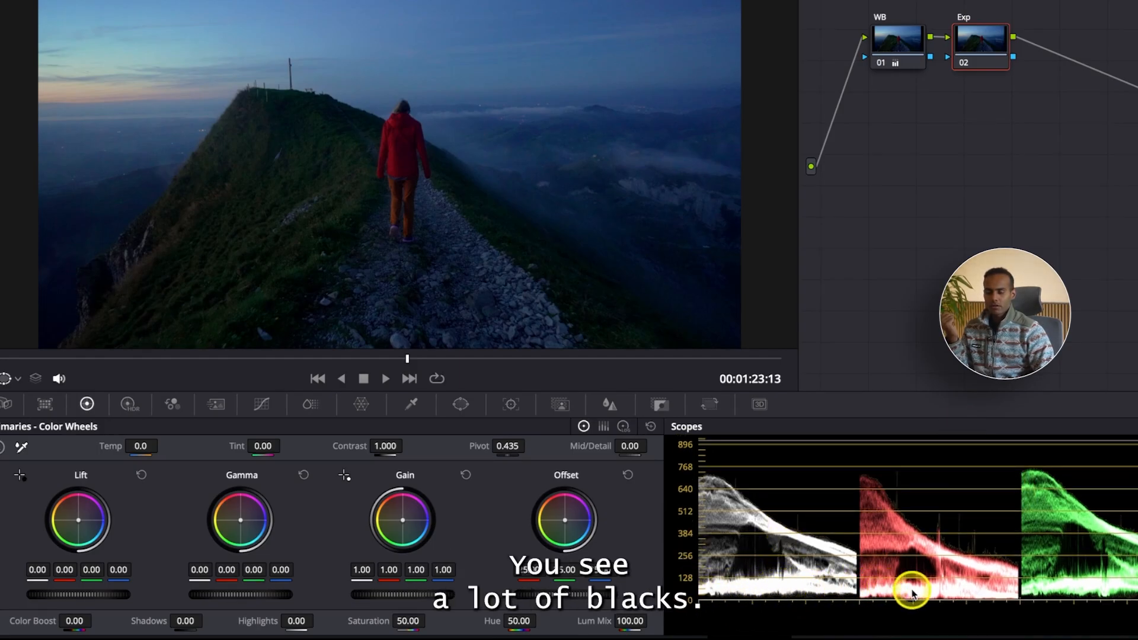
pyautogui.scroll(-1, 913, 593)
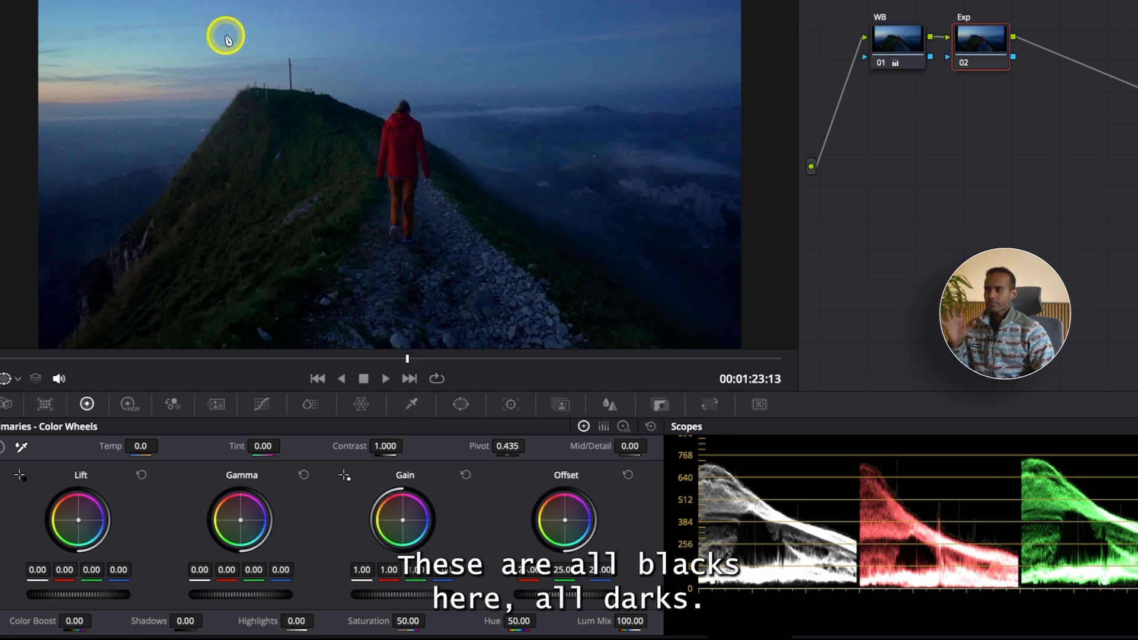
pyautogui.scroll(3, 178, 51)
pyautogui.scroll(-4, 204, 82)
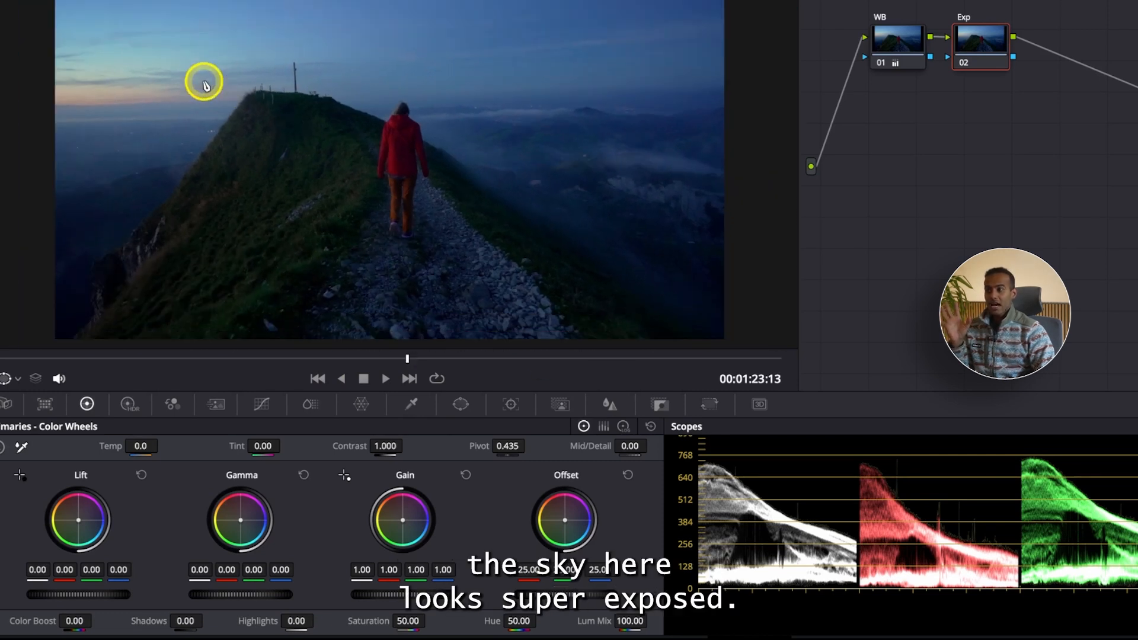
pyautogui.scroll(5, 966, 495)
pyautogui.scroll(-1, 967, 497)
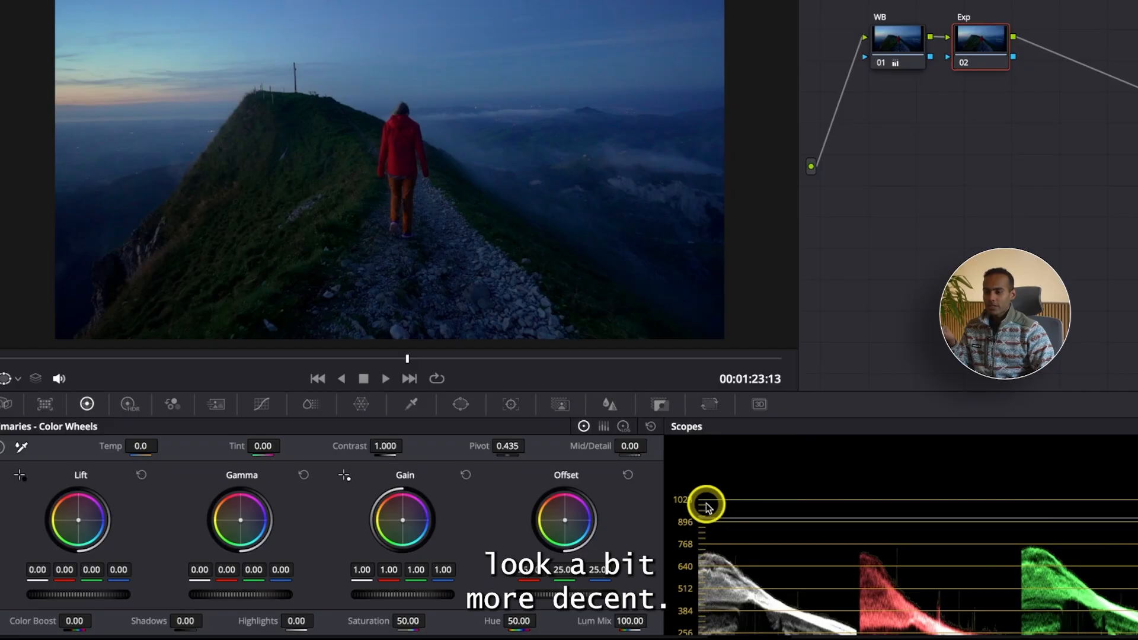
# Step: Push the Exp node's Gain to 1.70 to test for clipping on the parade scope, and bring it back to 1.22
pyautogui.moveTo(393, 597); pyautogui.dragTo(719, 580)
pyautogui.moveTo(786, 565); pyautogui.dragTo(893, 551)
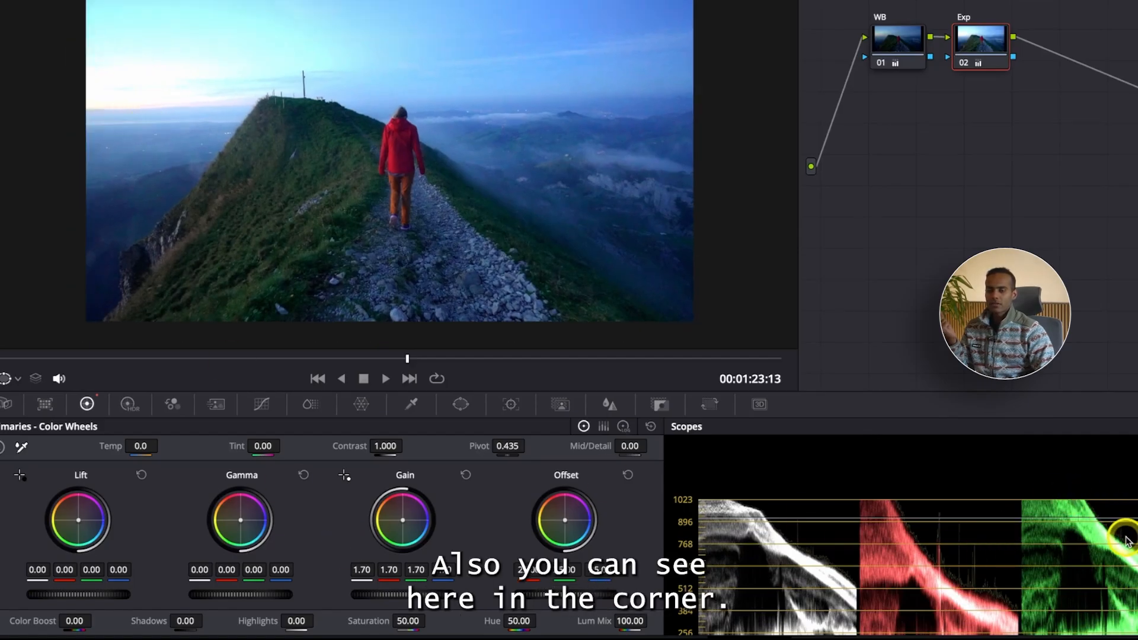
pyautogui.scroll(-1, 1125, 538)
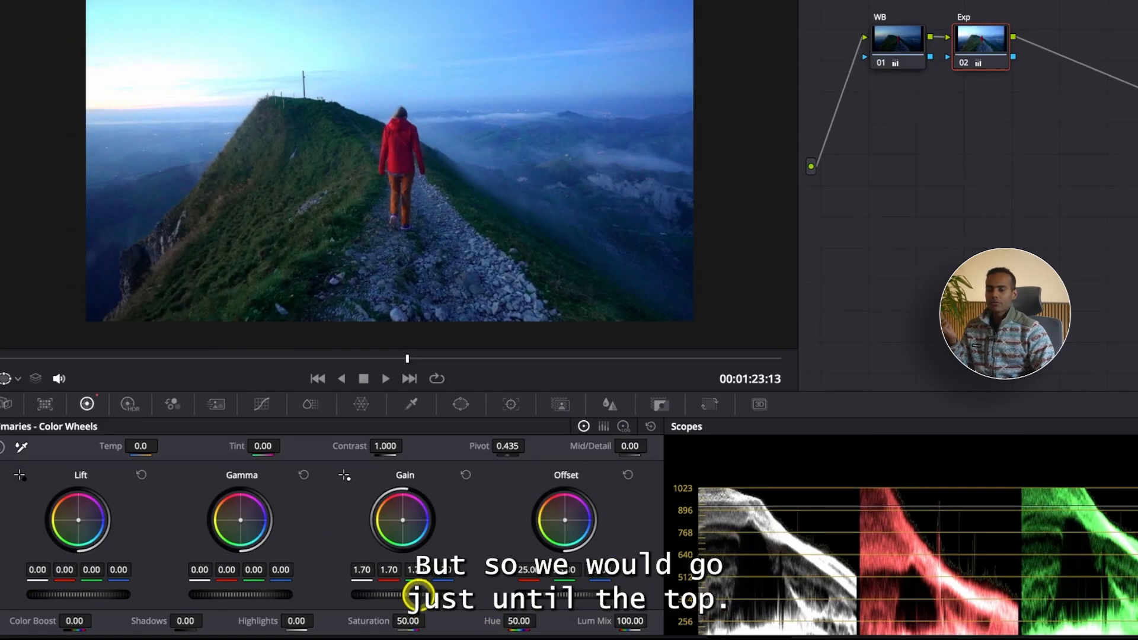
pyautogui.moveTo(414, 599); pyautogui.dragTo(93, 572)
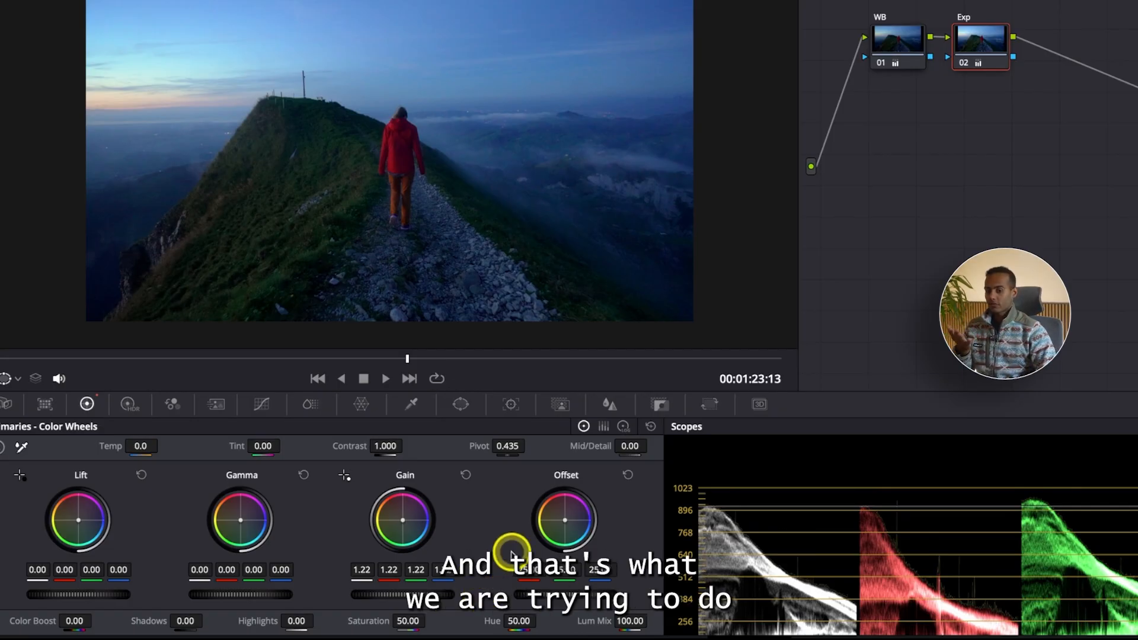
# Step: Fine-tune the WB node's Temp to bring the blue and red channels closer together
pyautogui.scroll(2, 479, 249)
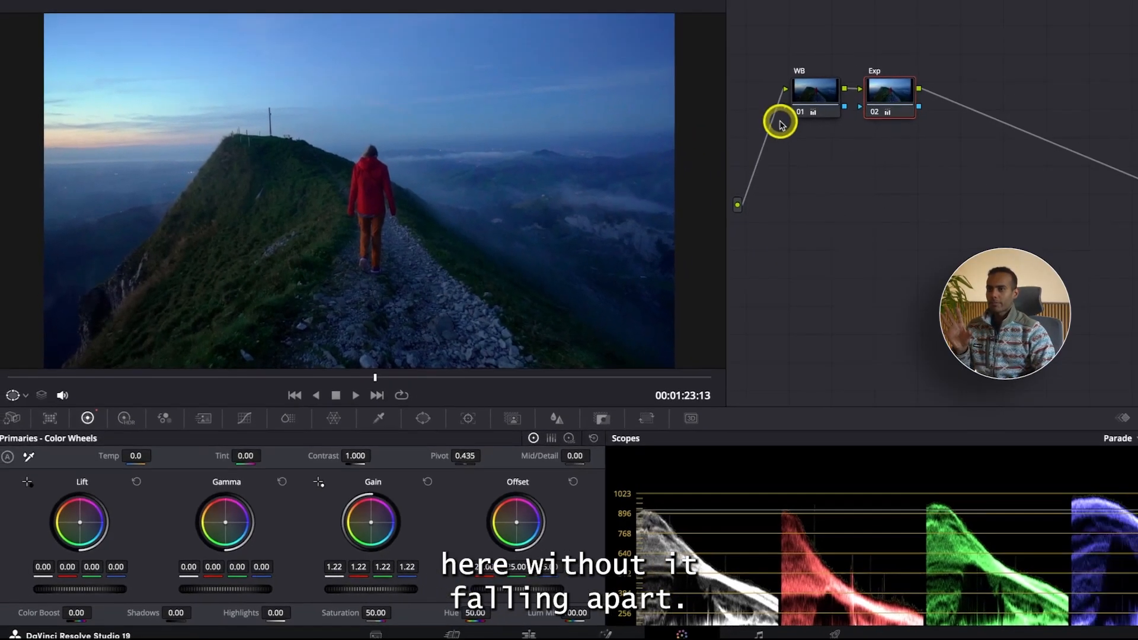
pyautogui.click(807, 101)
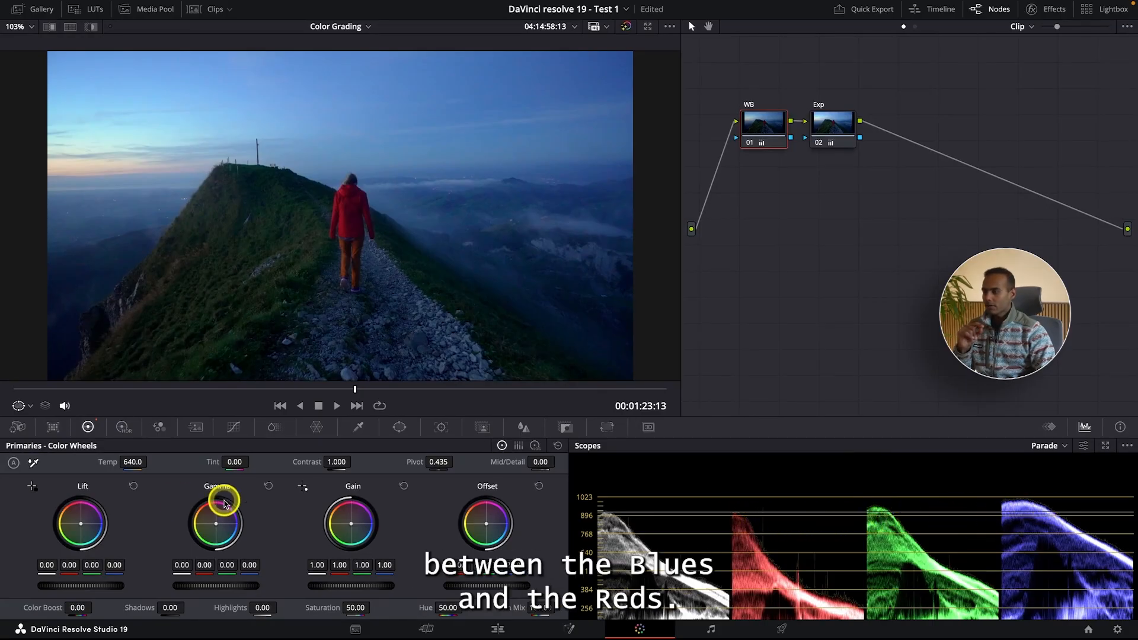
pyautogui.moveTo(129, 462)
pyautogui.mouseDown()
pyautogui.moveTo(147, 462)
pyautogui.moveTo(130, 462)
pyautogui.mouseUp()
# Step: Raise the Exp node's Gain to 1.27 and compare the image with the node disabled and enabled
pyautogui.click(834, 123)
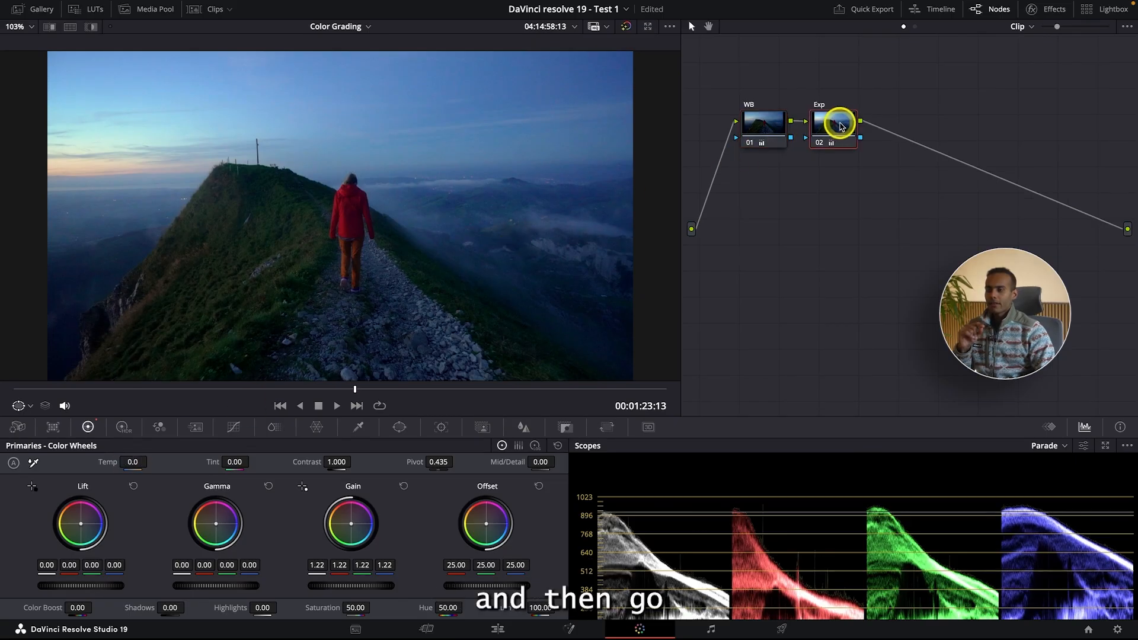
pyautogui.moveTo(344, 586); pyautogui.dragTo(388, 582)
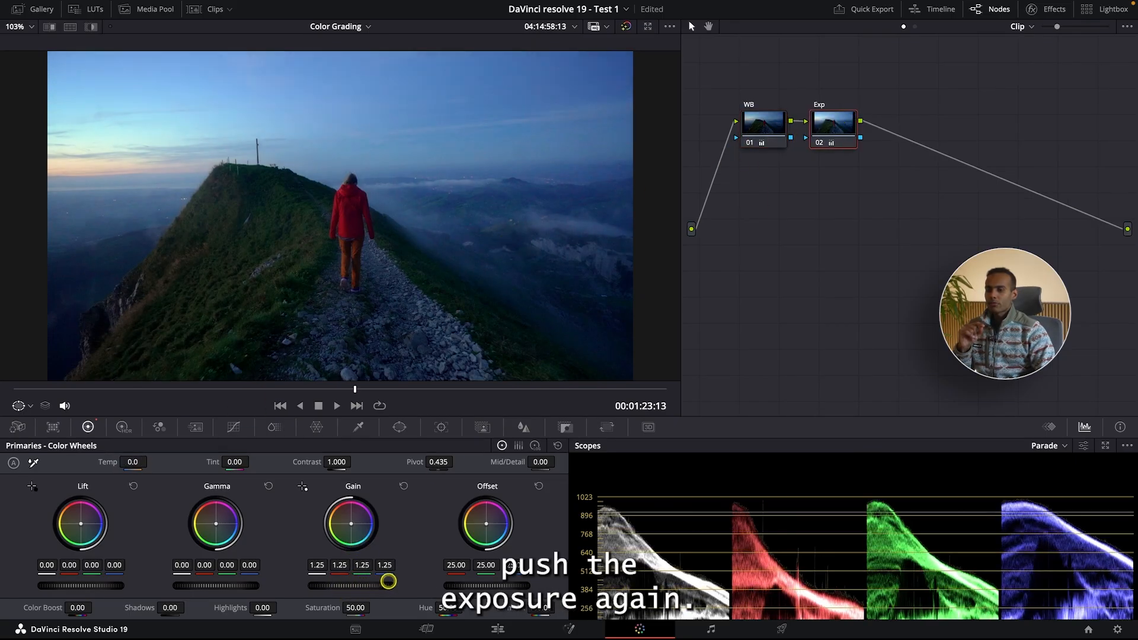
pyautogui.press('super+d')
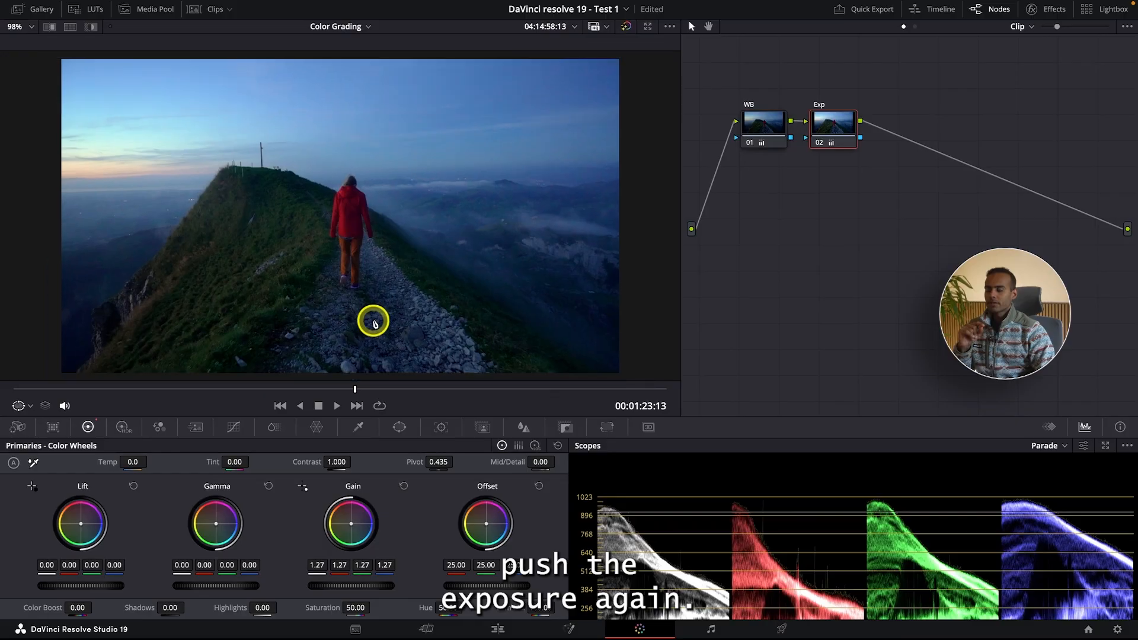
pyautogui.press('super+d')
# Step: Raise the Exp node's Shadows to 39.00 while watching the low end of the parade scope
pyautogui.scroll(-3, 666, 547)
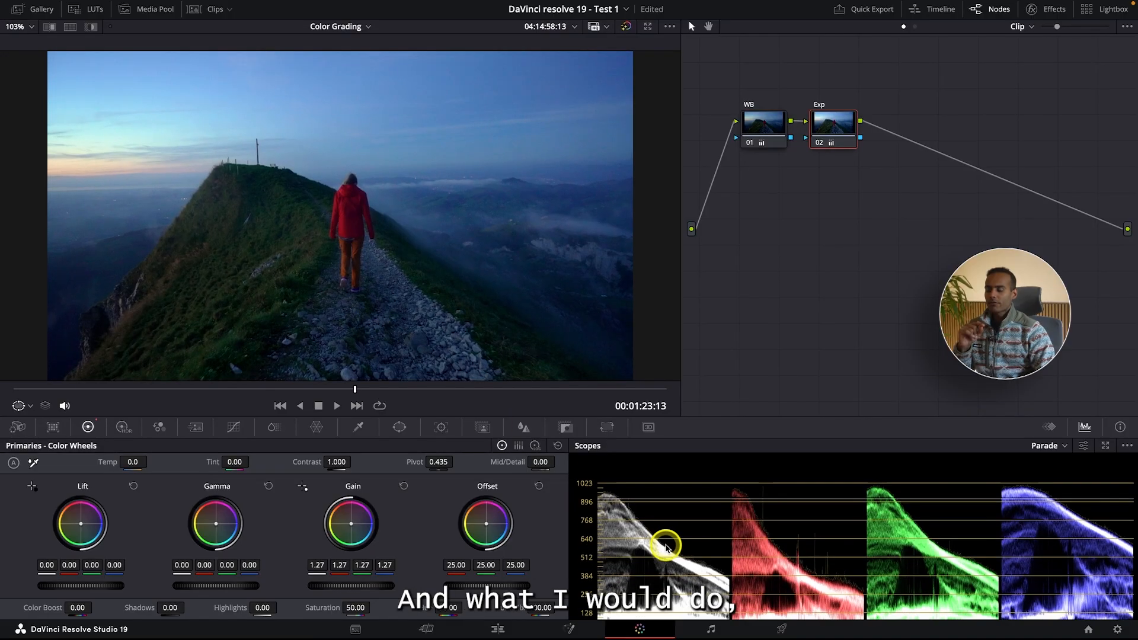
pyautogui.scroll(-1, 666, 546)
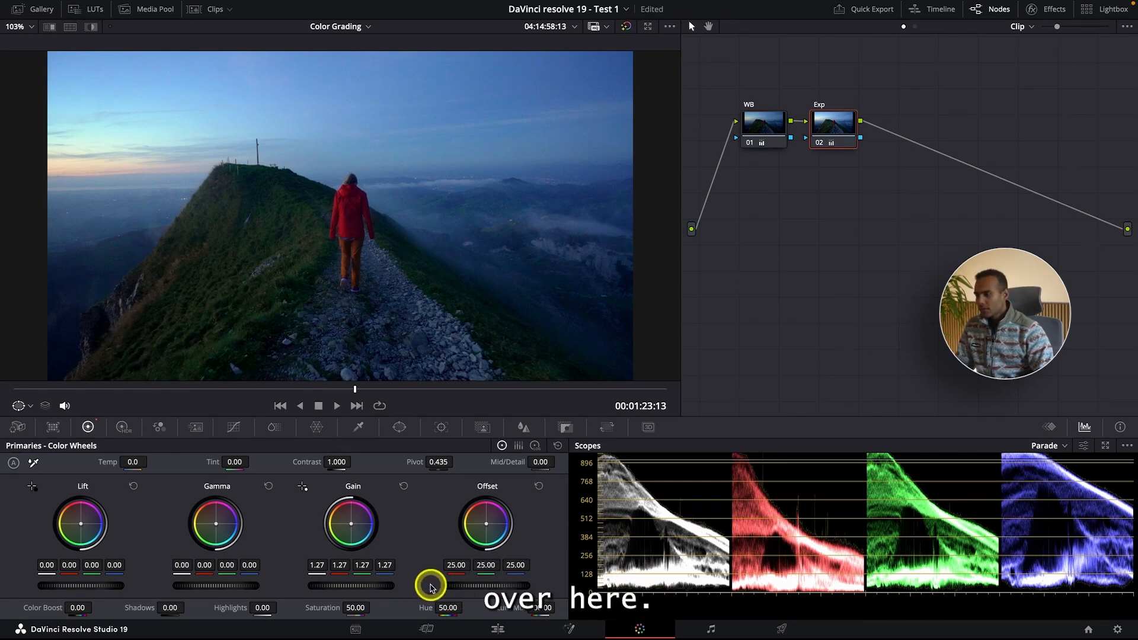
pyautogui.moveTo(171, 608); pyautogui.dragTo(215, 593)
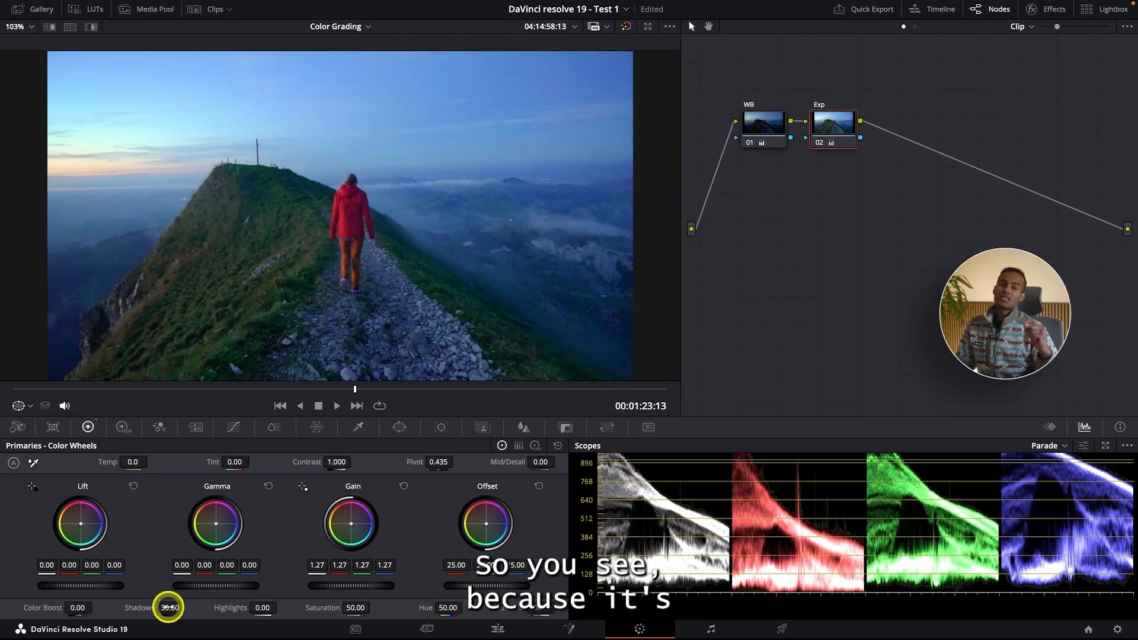
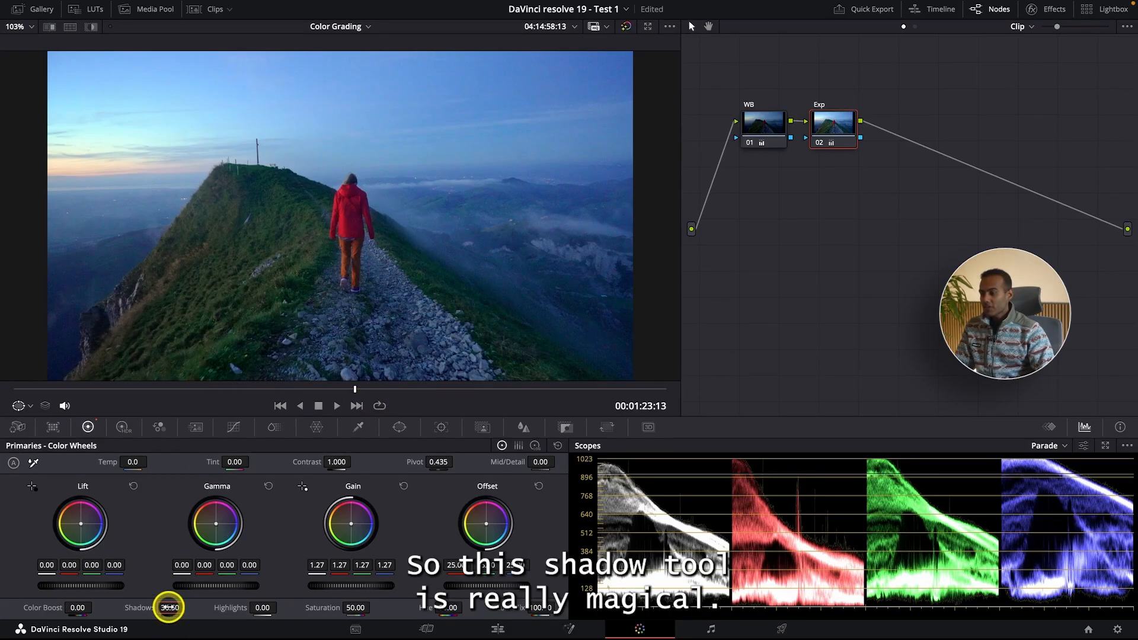
pyautogui.moveTo(169, 607); pyautogui.dragTo(171, 608)
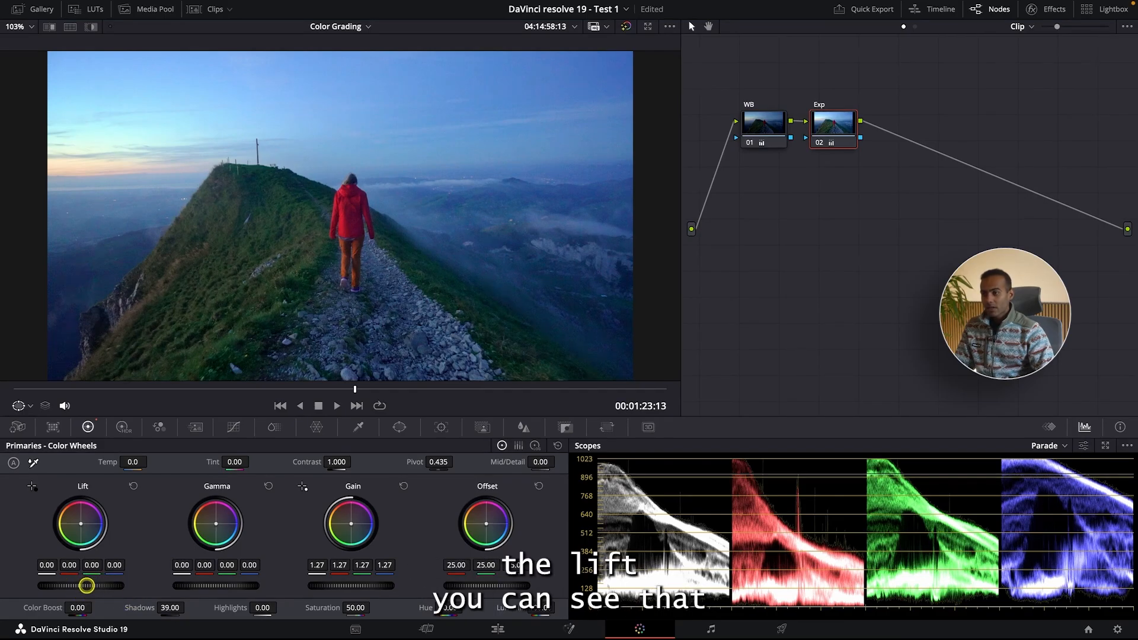
# Step: Try raising the Exp node's Lift to 0.07 and return it to zero
pyautogui.moveTo(84, 586); pyautogui.dragTo(164, 578)
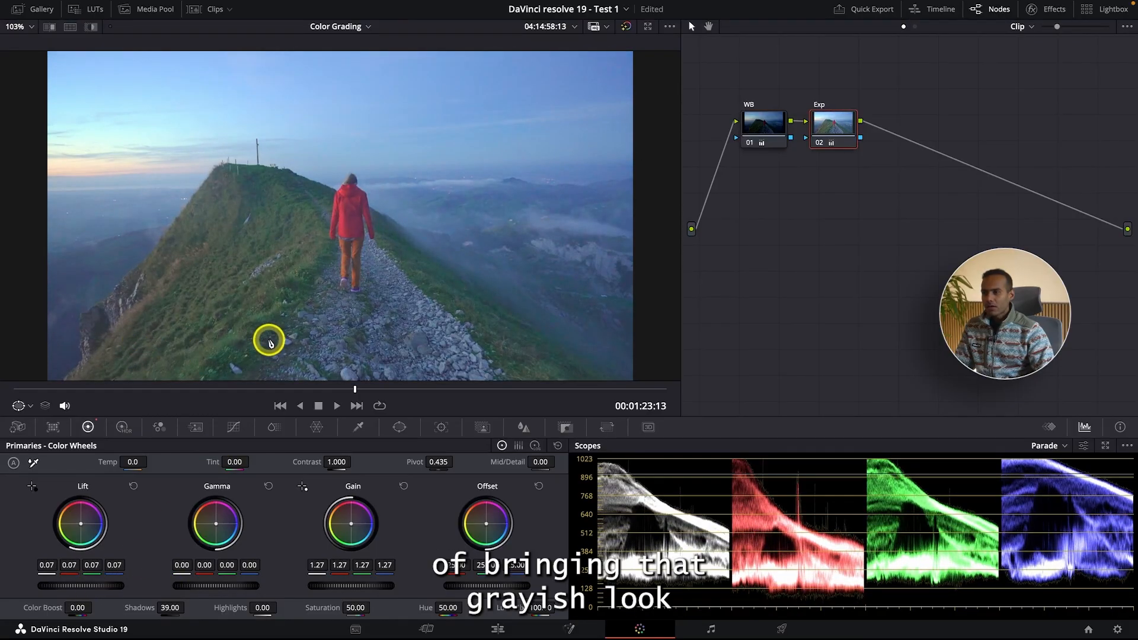
pyautogui.moveTo(87, 599); pyautogui.dragTo(64, 585)
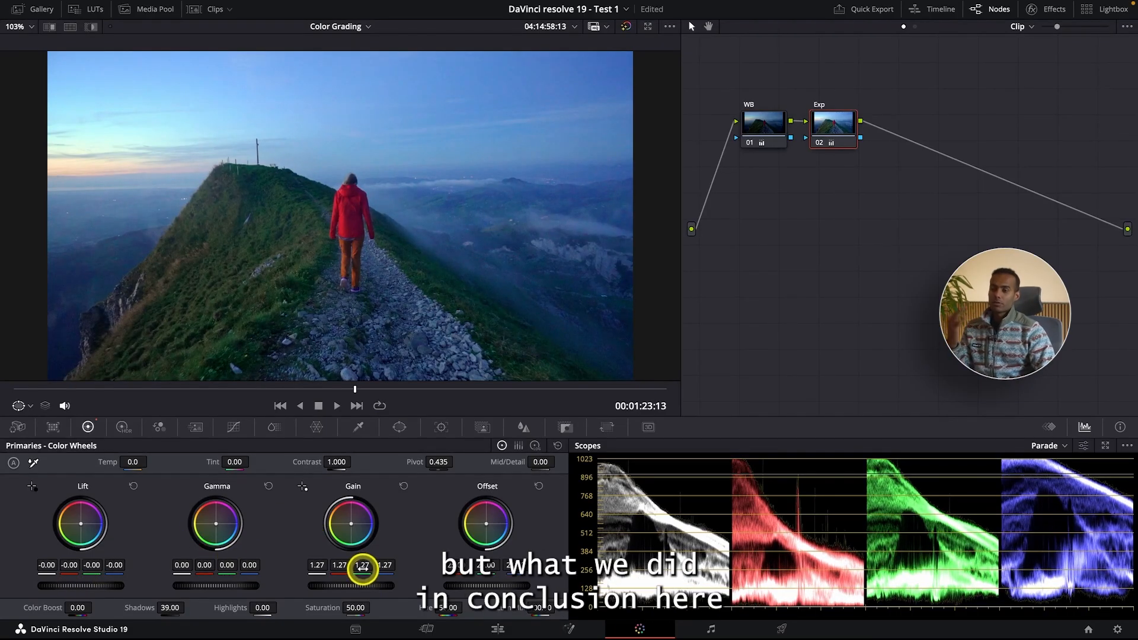
# Step: Lower the Exp node's Gain to 1.22 and check the sky and the upper end of the parade scope
pyautogui.scroll(1, 708, 537)
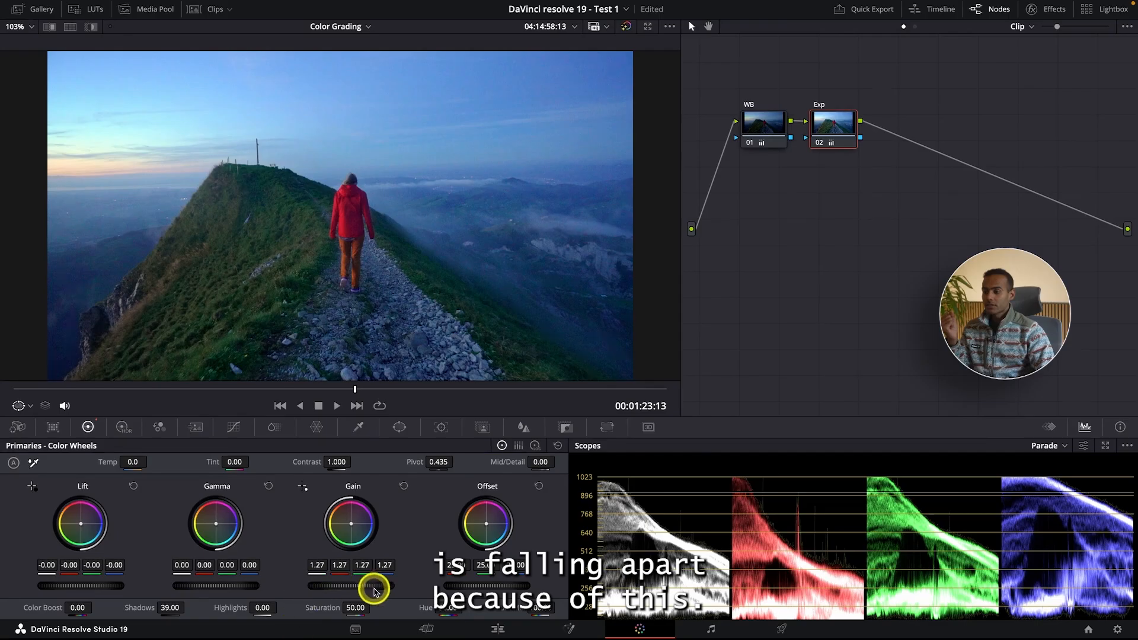
pyautogui.moveTo(376, 585); pyautogui.dragTo(318, 582)
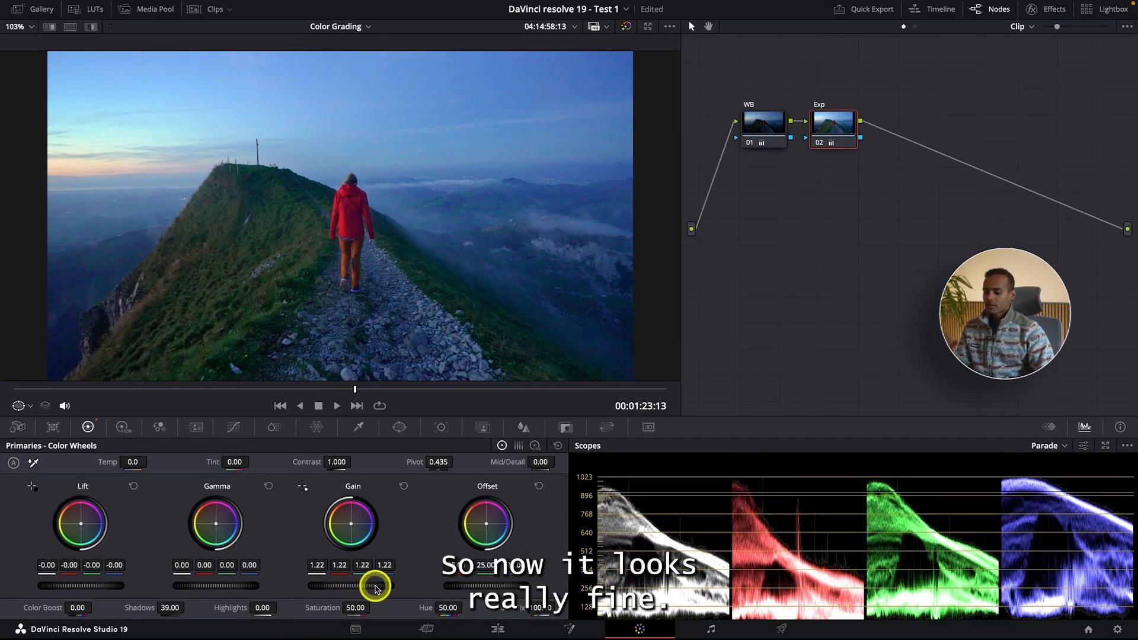
pyautogui.scroll(1, 82, 136)
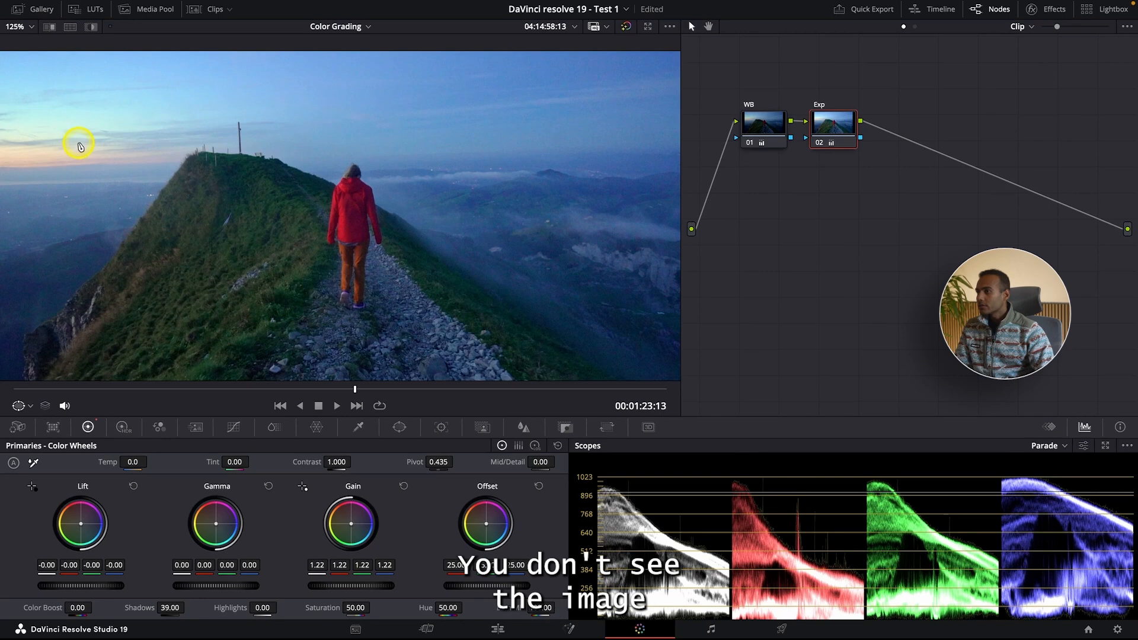
pyautogui.scroll(-3, 80, 145)
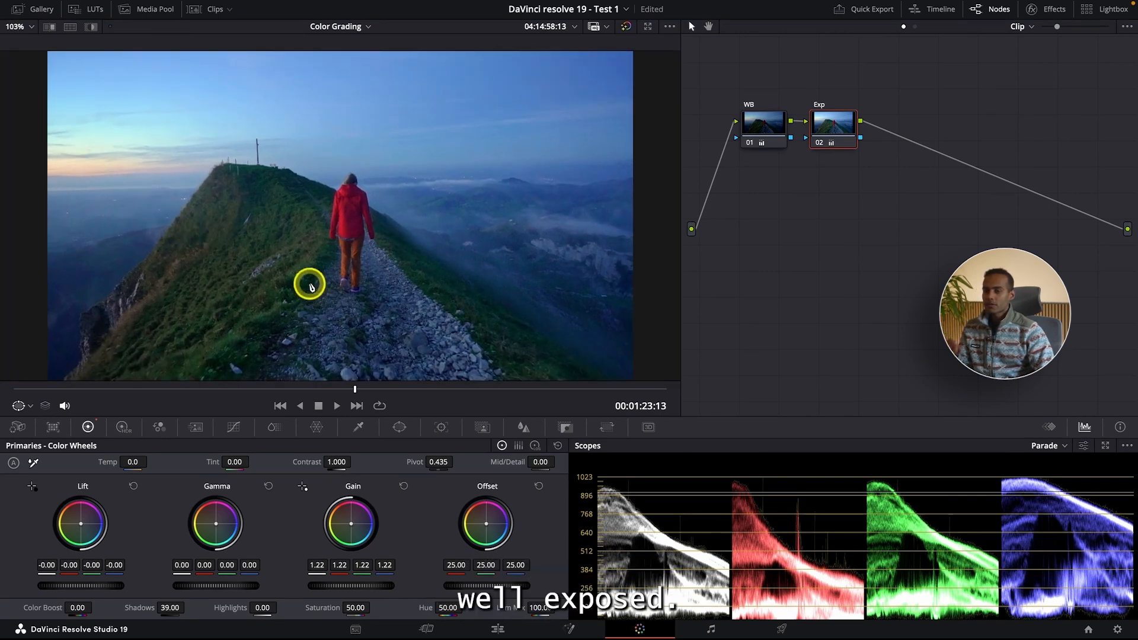
# Step: Compare the ridge image and the low end of the parade scope with the Exp node disabled and enabled
pyautogui.scroll(-2, 664, 563)
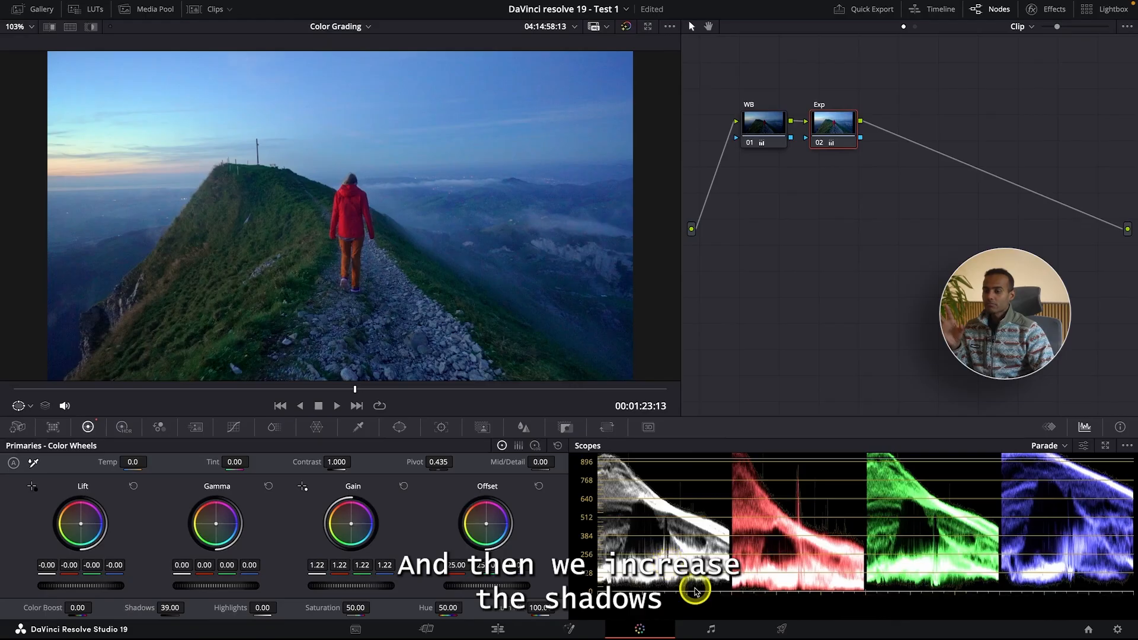
pyautogui.press('super+d')
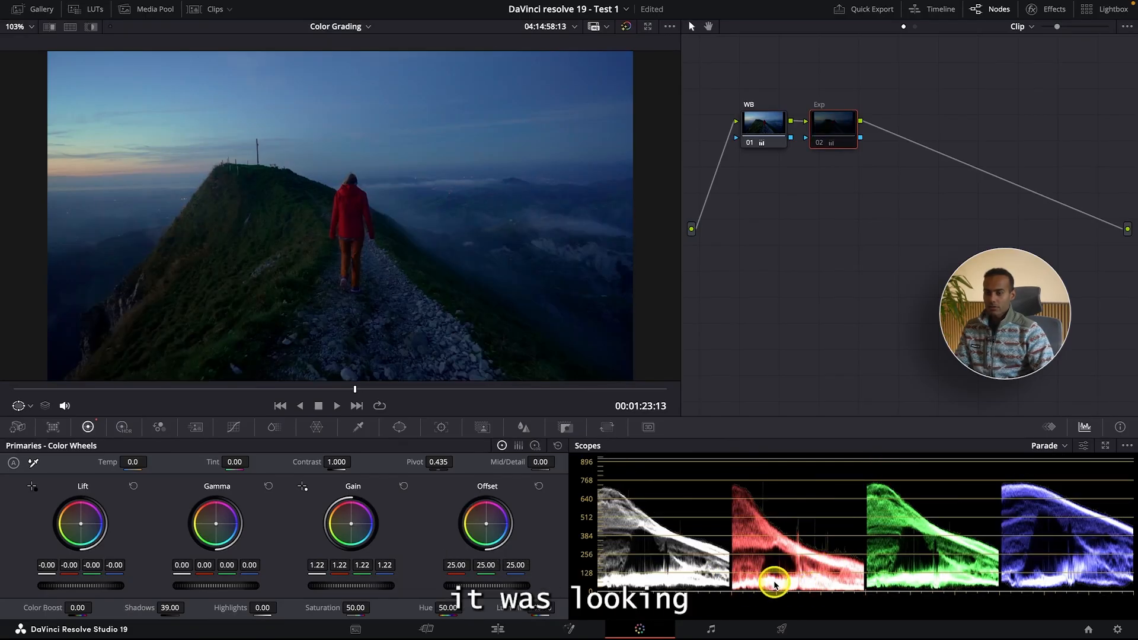
pyautogui.press('super+d')
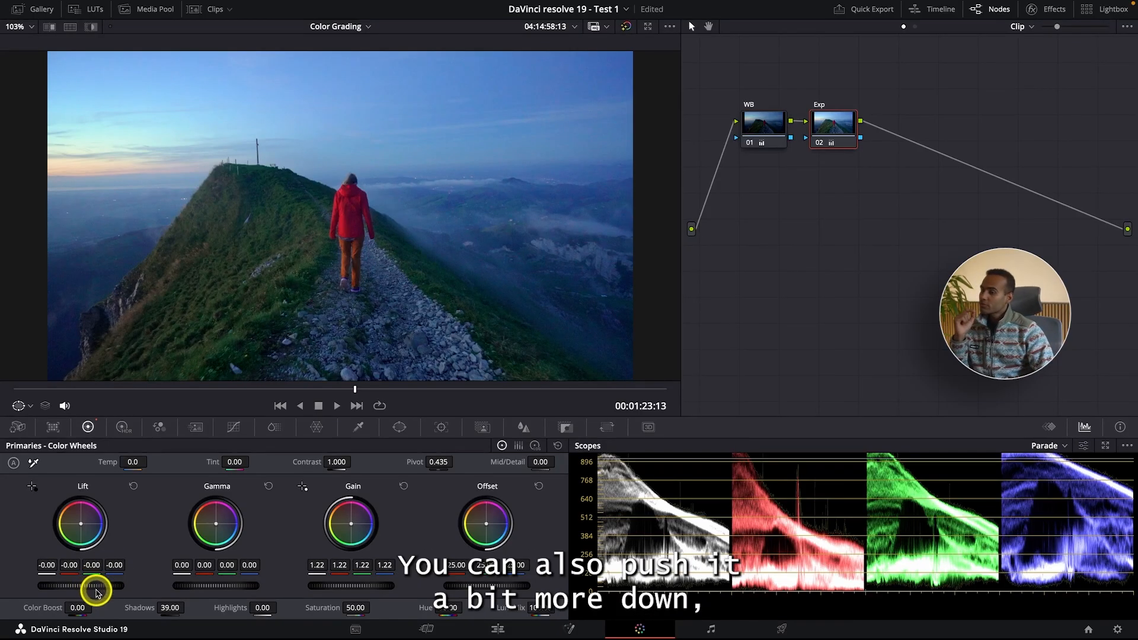
# Step: Try lowering the Exp node's Lift to -0.02 and undo the change
pyautogui.moveTo(97, 591); pyautogui.dragTo(62, 586)
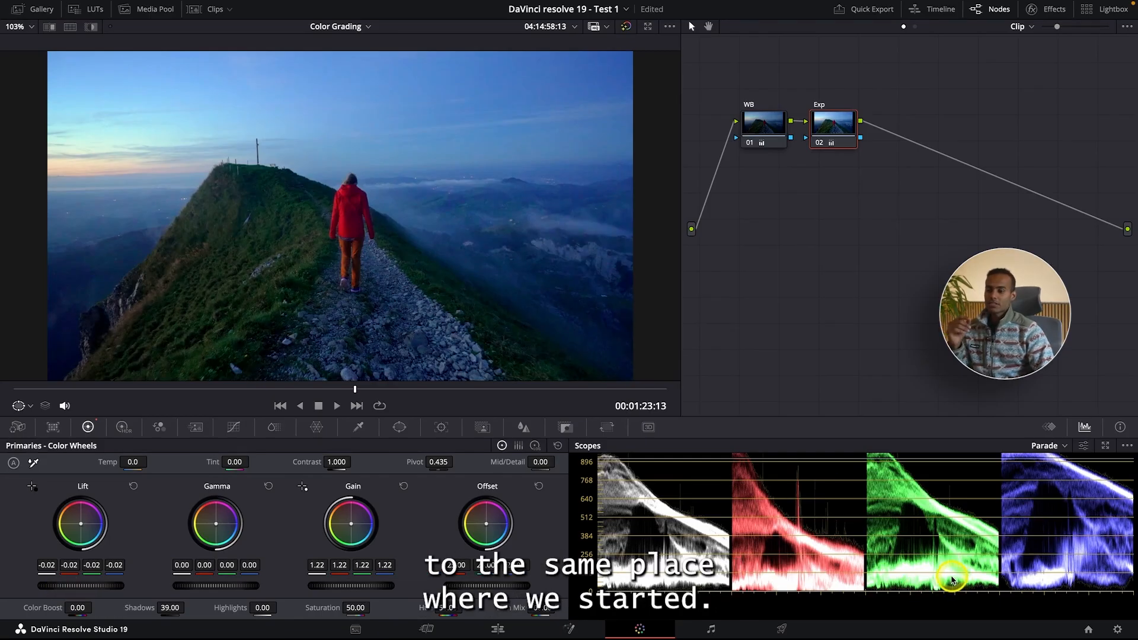
pyautogui.hotkey('ctrl', 'z')
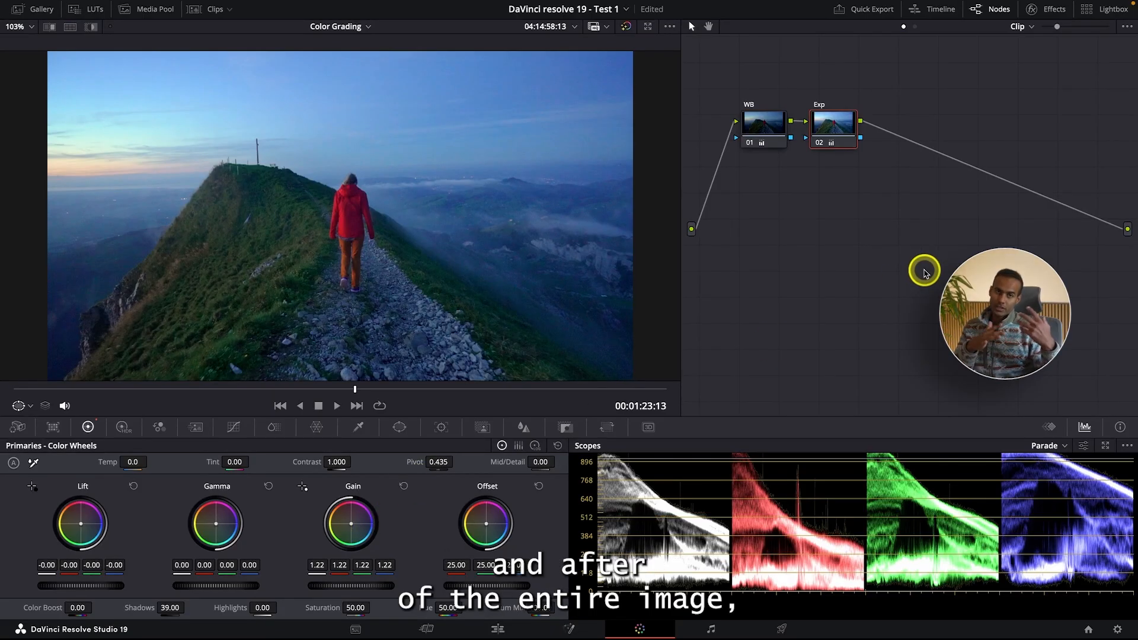
# Step: Bypass all color grades on the ridge clip and re-enable them to compare before and after
pyautogui.click(626, 28)
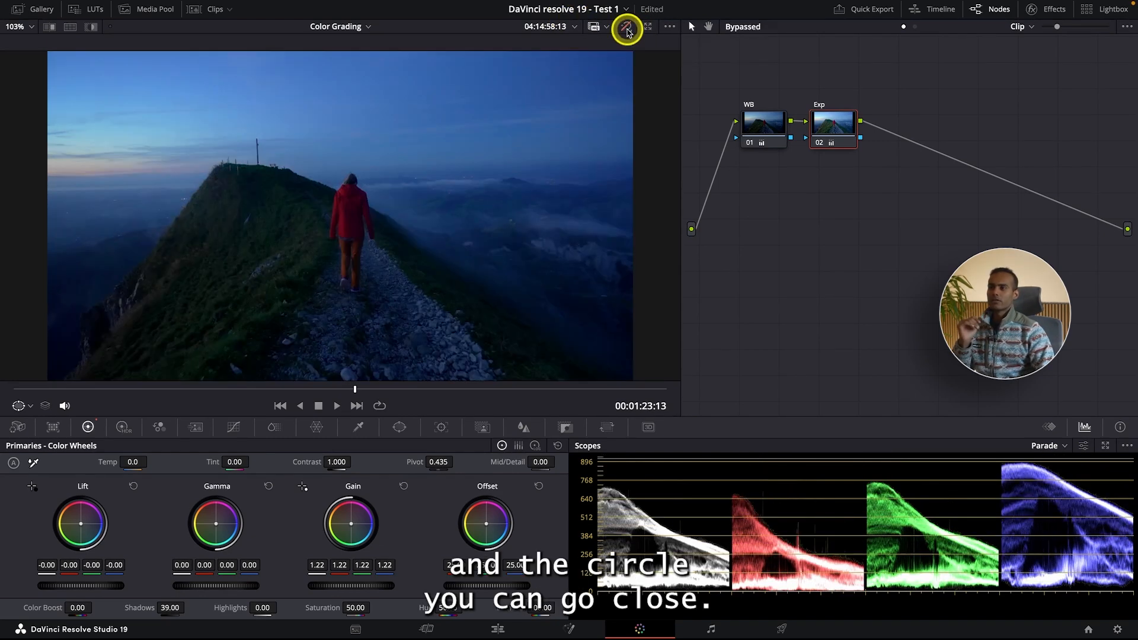
pyautogui.click(627, 28)
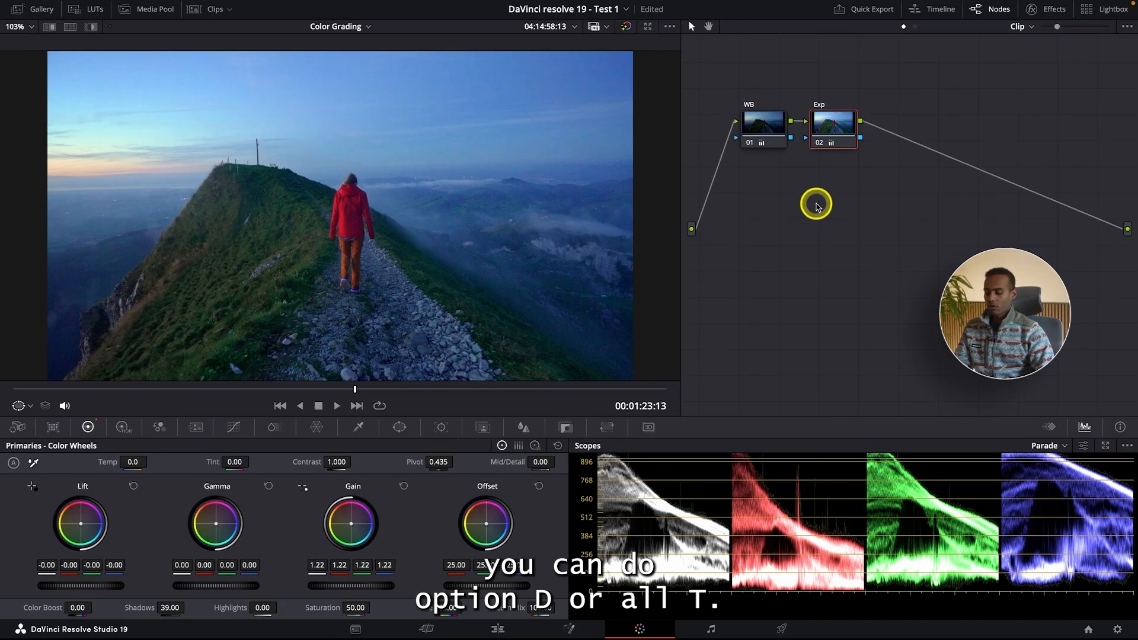
# Step: Toggle the ridge clip's whole grade off and on several times and compare the image and parade scope with the ungraded footage
pyautogui.hotkey('alt', 'd')
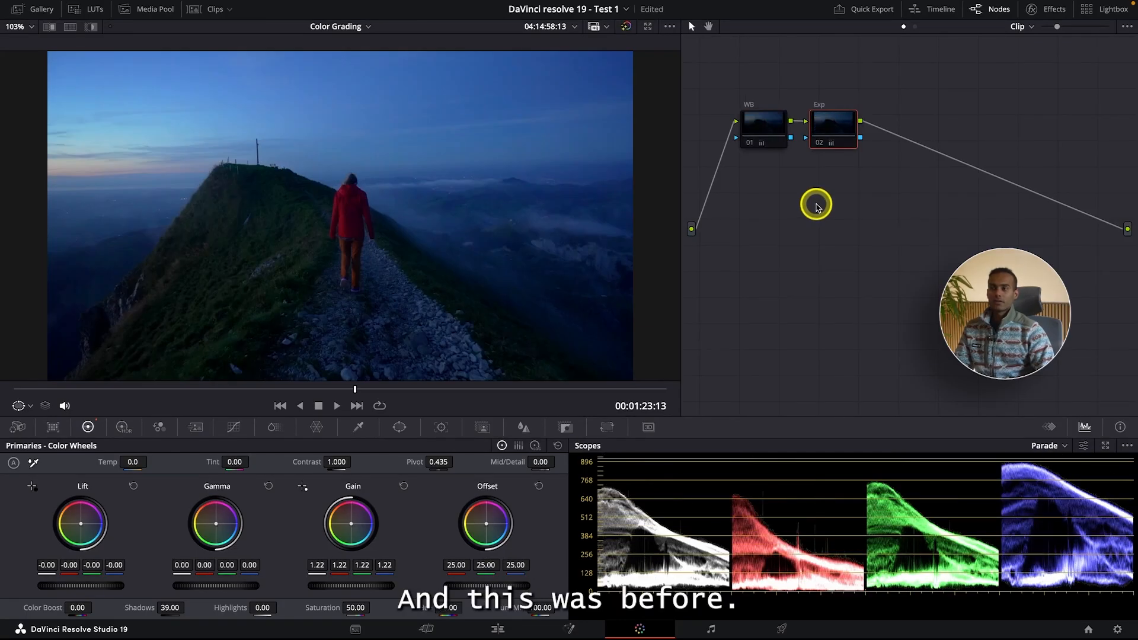
pyautogui.hotkey('alt', 'd')
pyautogui.hotkey('alt', 'd')
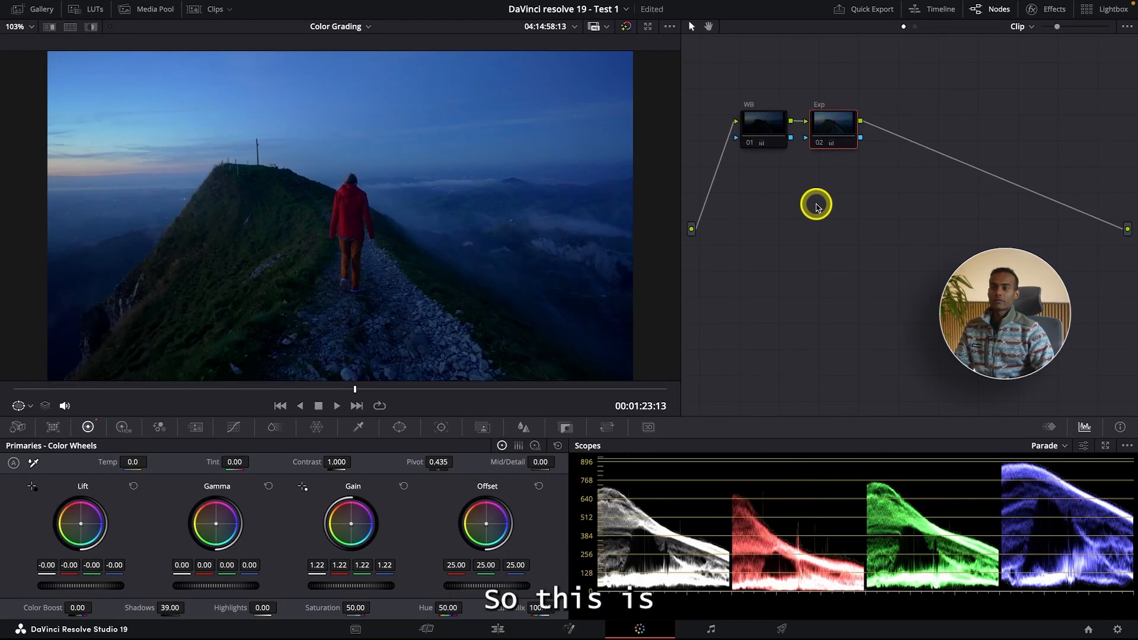
pyautogui.hotkey('alt', 'd')
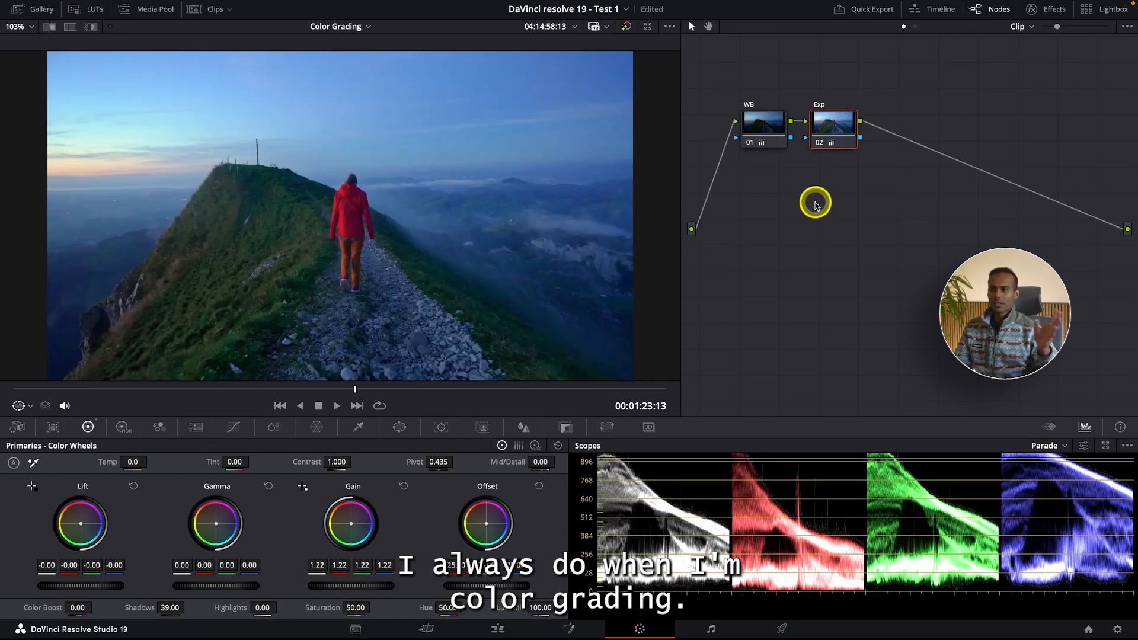
pyautogui.hotkey('alt', 'd')
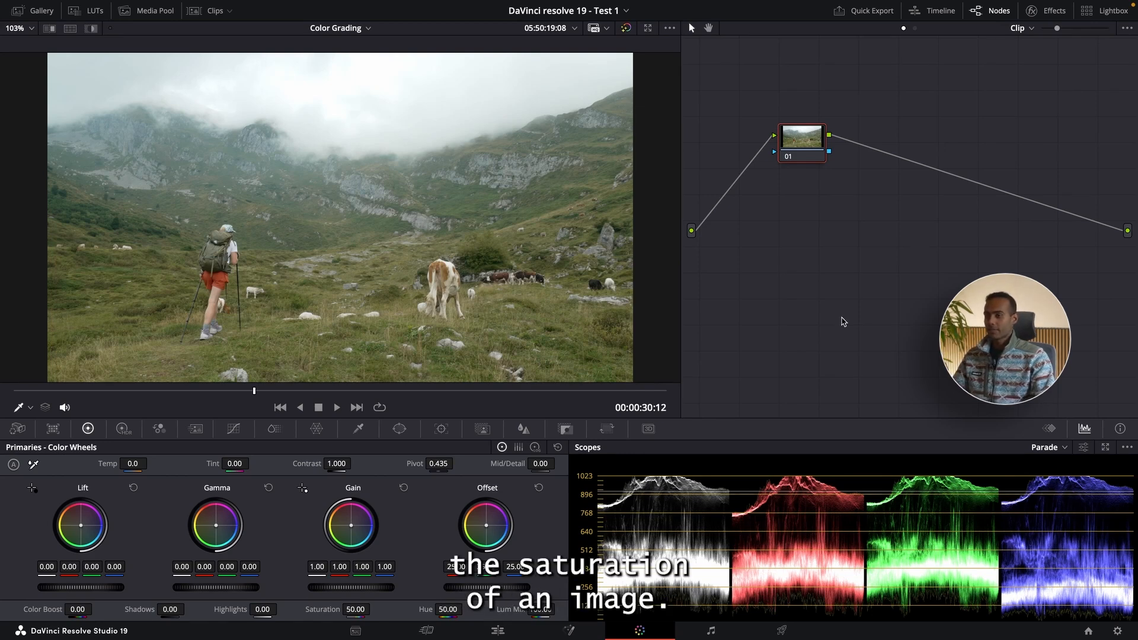
# Step: Switch to the Edit page and open the Color Grading Files bin to view its provided clips
pyautogui.click(503, 633)
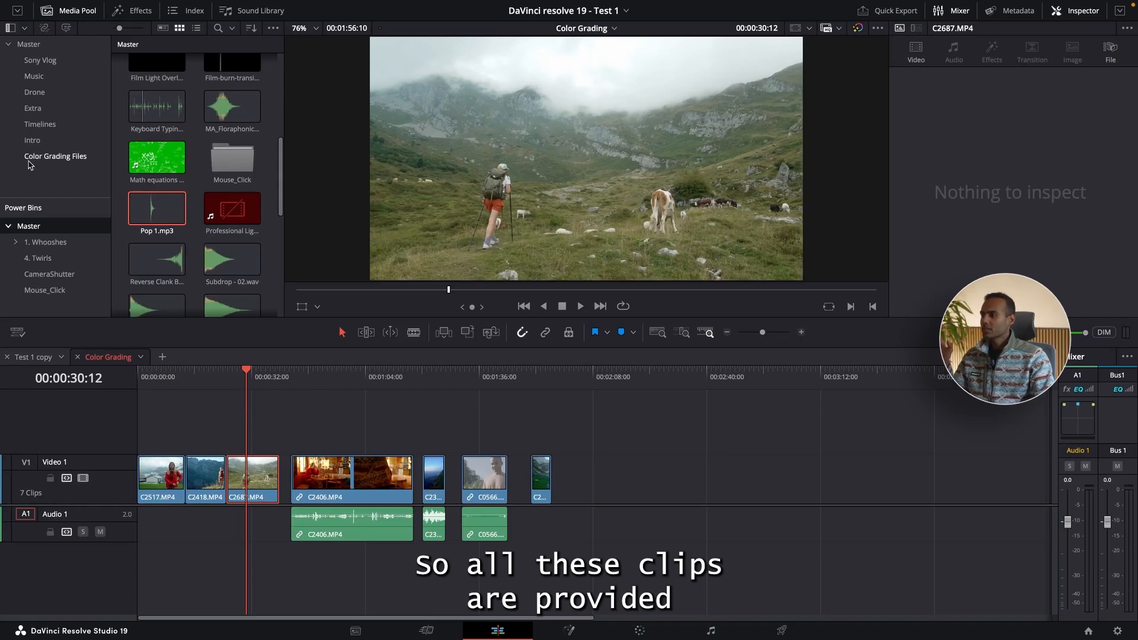
pyautogui.click(47, 157)
pyautogui.scroll(2, 198, 193)
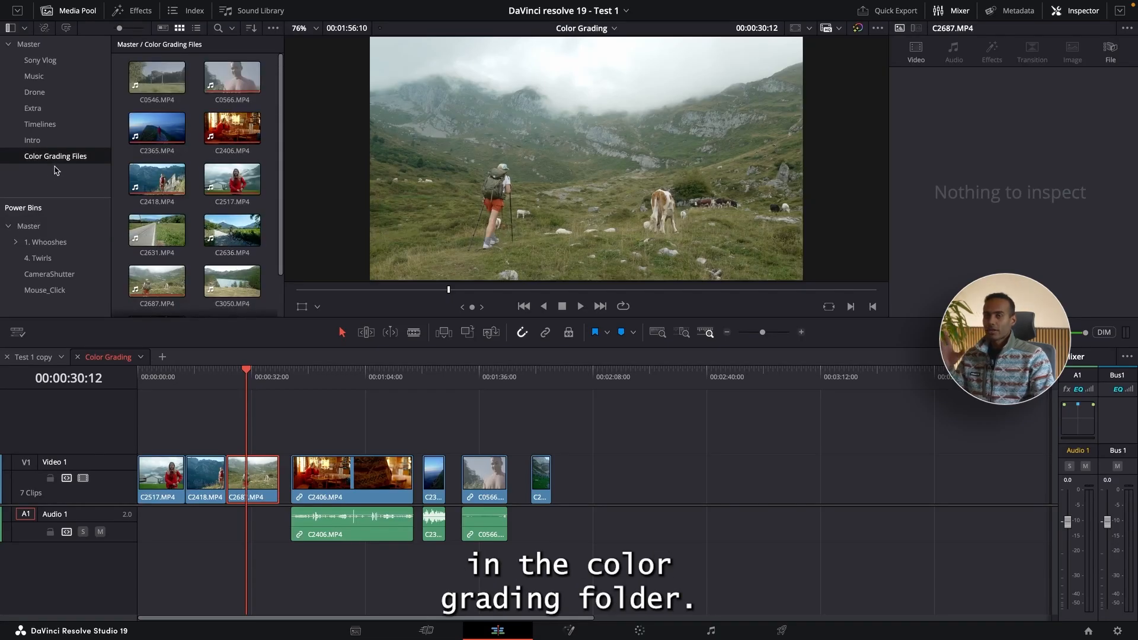
# Step: Preview the first three timeline clips and park the playhead on the hillside clip C2687.MP4 at 00:00:30:16
pyautogui.click(162, 379)
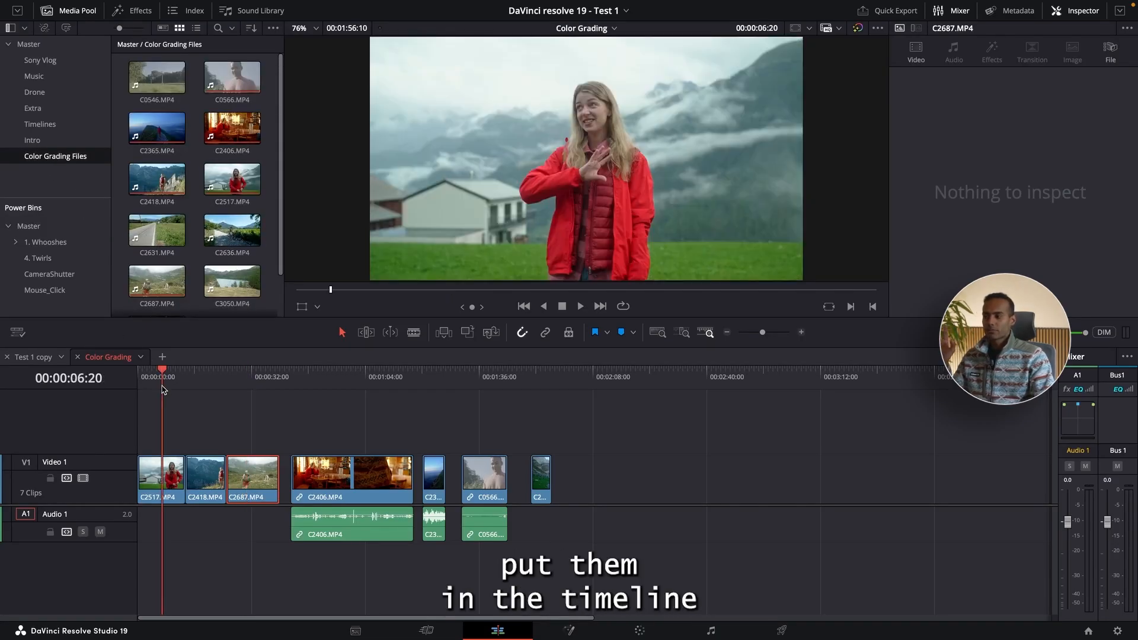
pyautogui.click(203, 382)
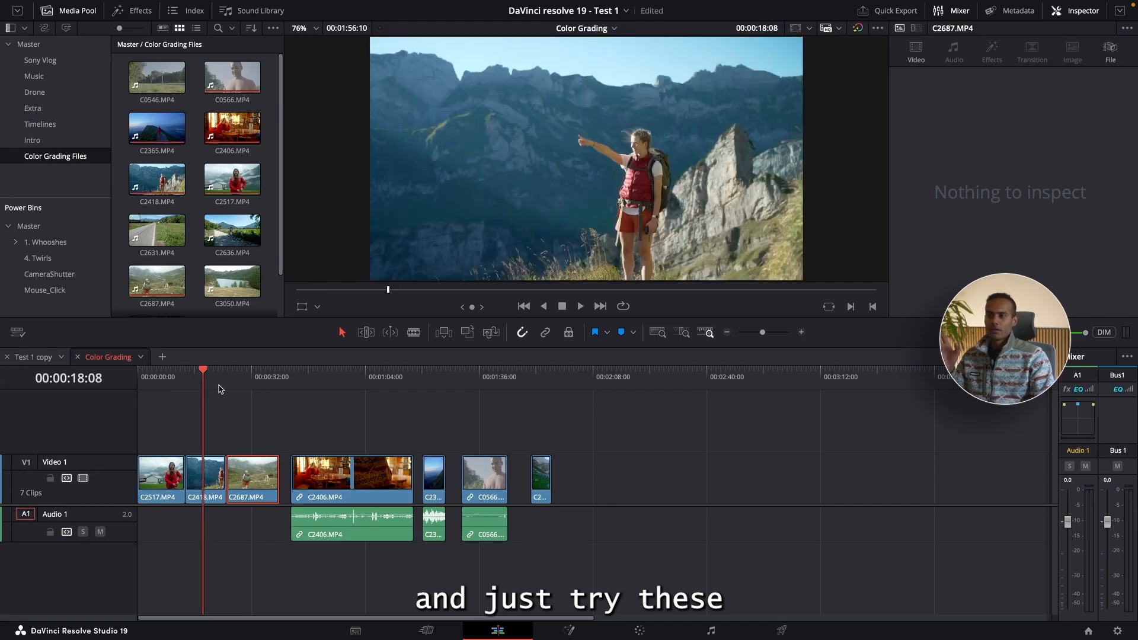
pyautogui.click(259, 384)
pyautogui.click(243, 384)
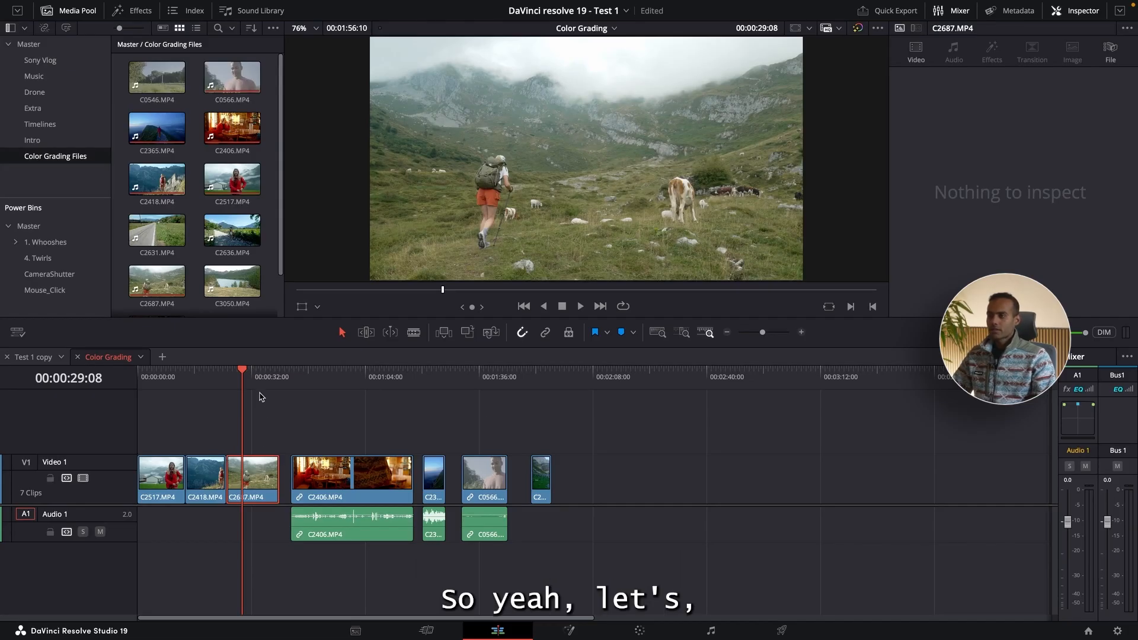
pyautogui.moveTo(244, 374); pyautogui.dragTo(248, 378)
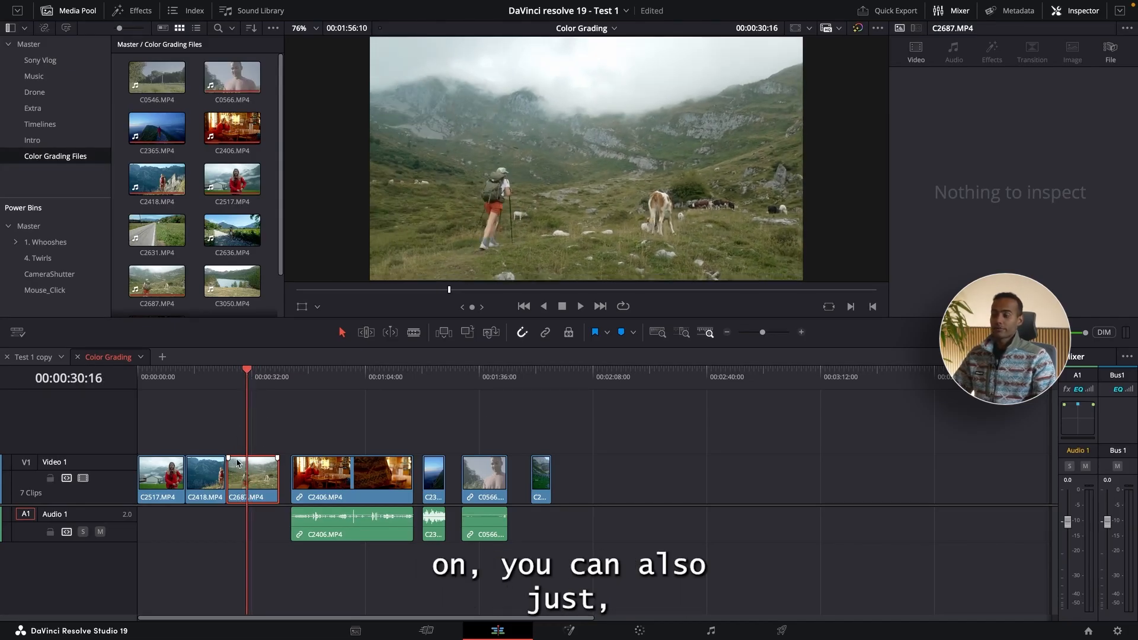
# Step: Return to the Color page for the hillside clip and label its first node WB
pyautogui.click(662, 635)
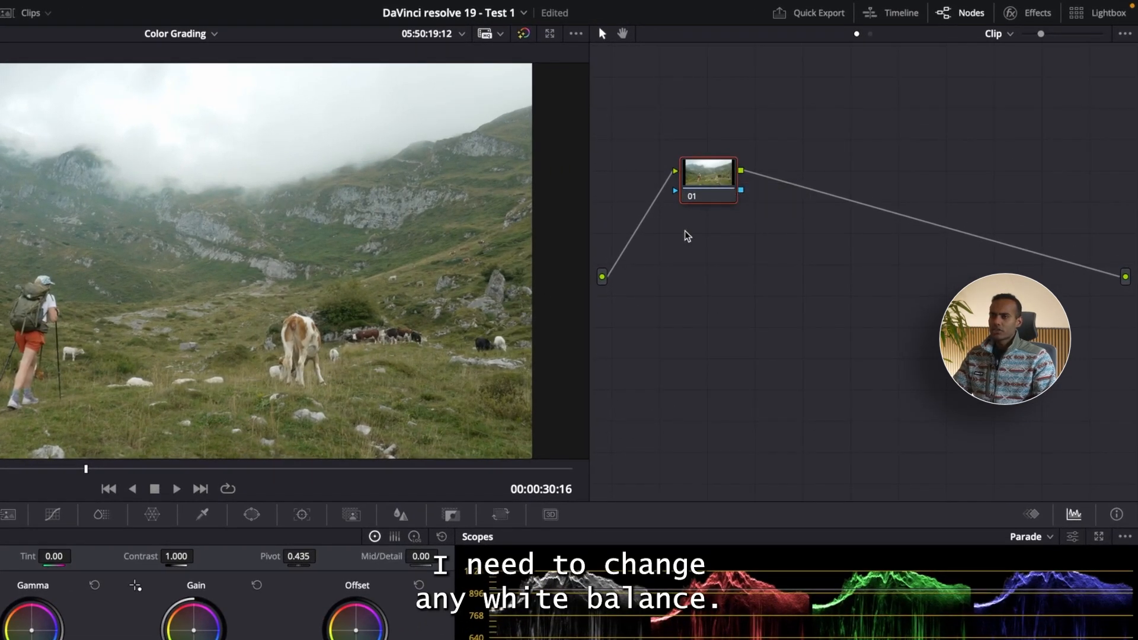
pyautogui.rightClick(703, 175)
pyautogui.click(752, 201)
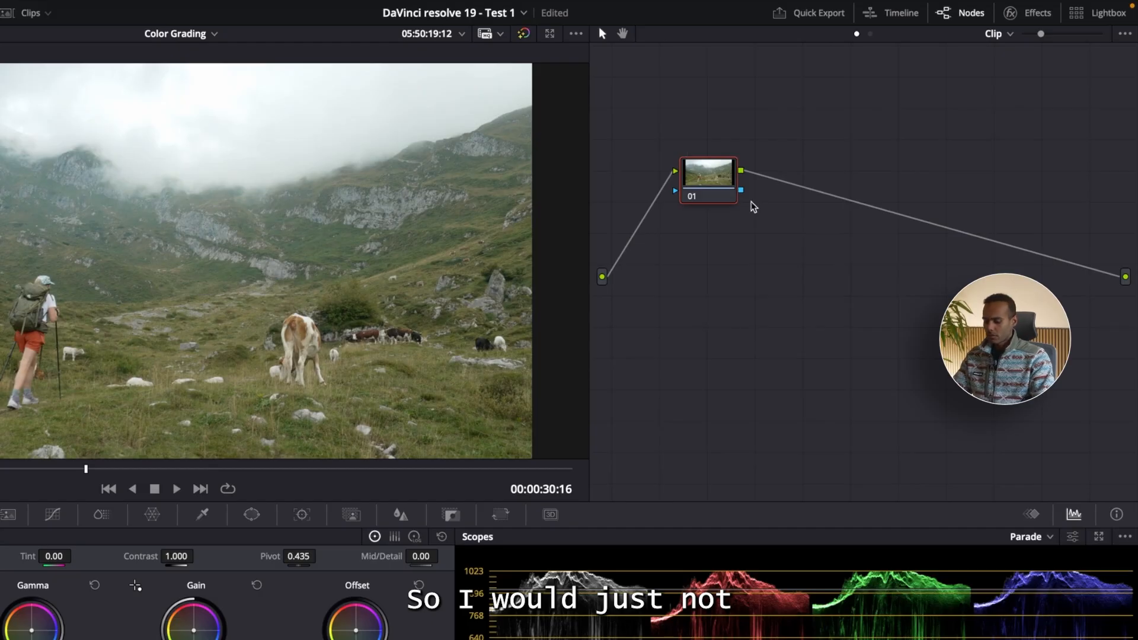
pyautogui.write('WB')
pyautogui.press('Return')
# Step: Add a serial node after the WB node and label it Exp
pyautogui.hotkey('alt', 's')
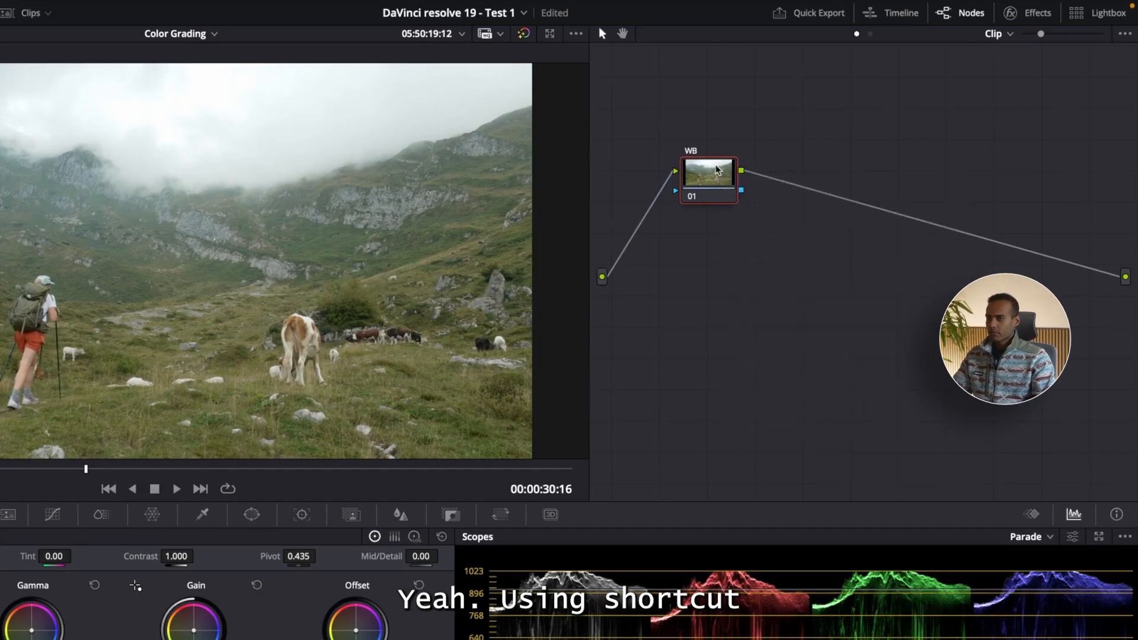
pyautogui.rightClick(782, 168)
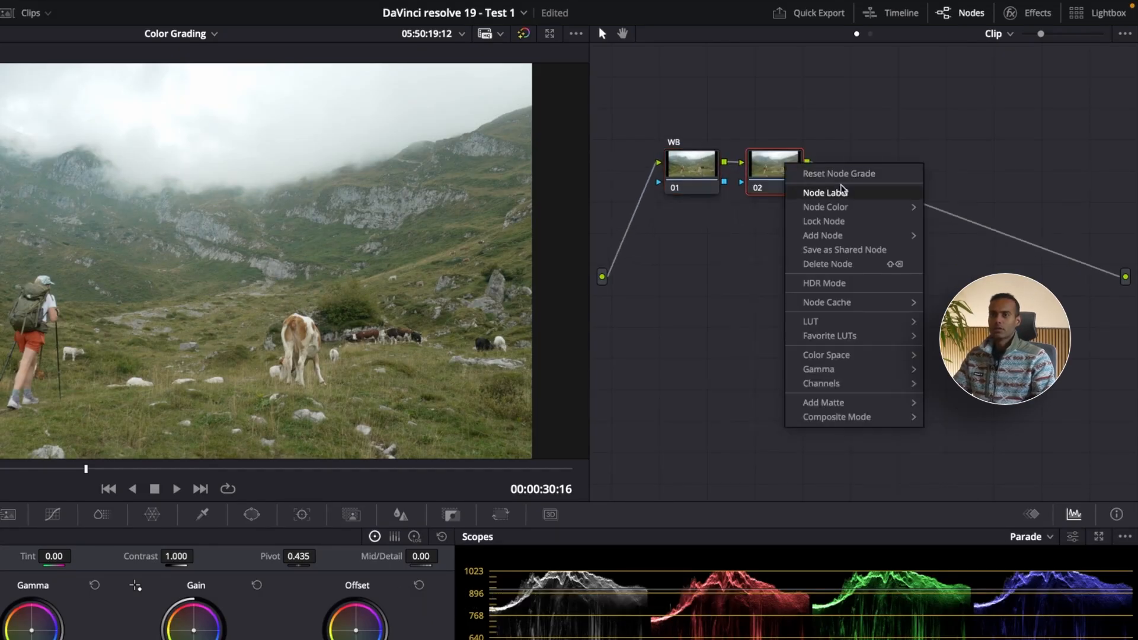
pyautogui.click(844, 193)
pyautogui.write('E')
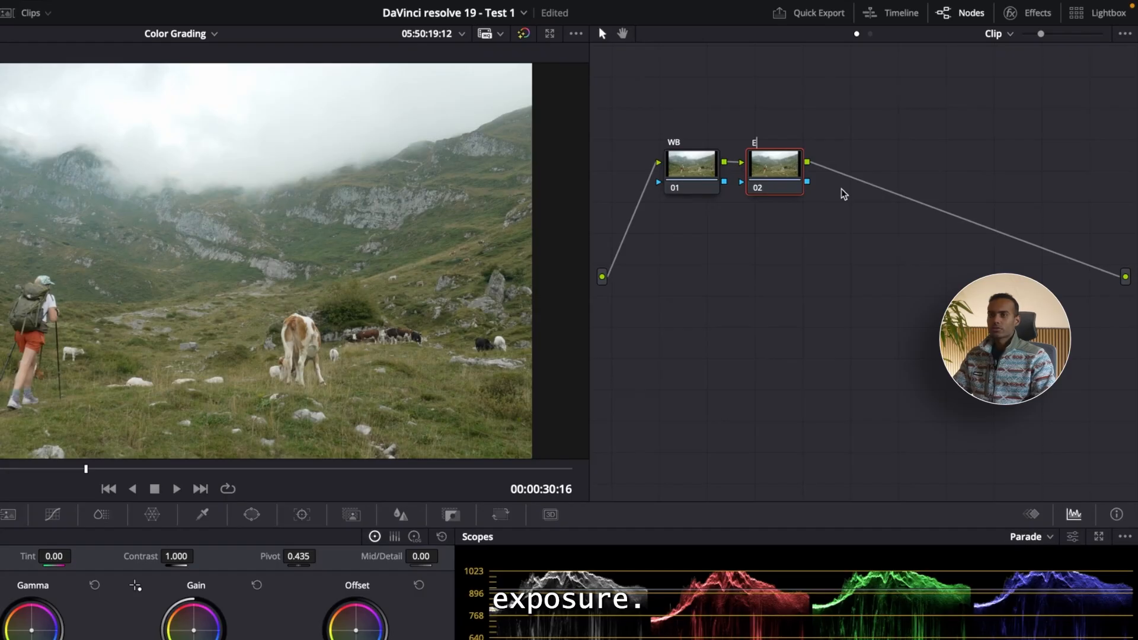
pyautogui.write('xcp')
pyautogui.press('BackSpace')
pyautogui.press('BackSpace')
pyautogui.write('p')
pyautogui.rightClick(770, 177)
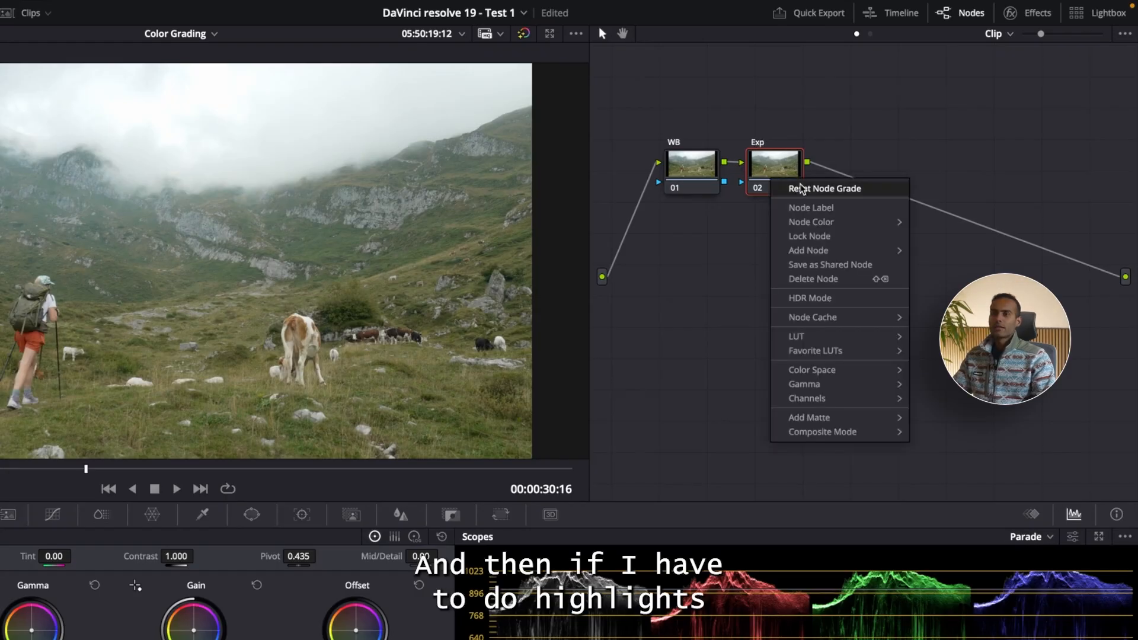
pyautogui.click(802, 186)
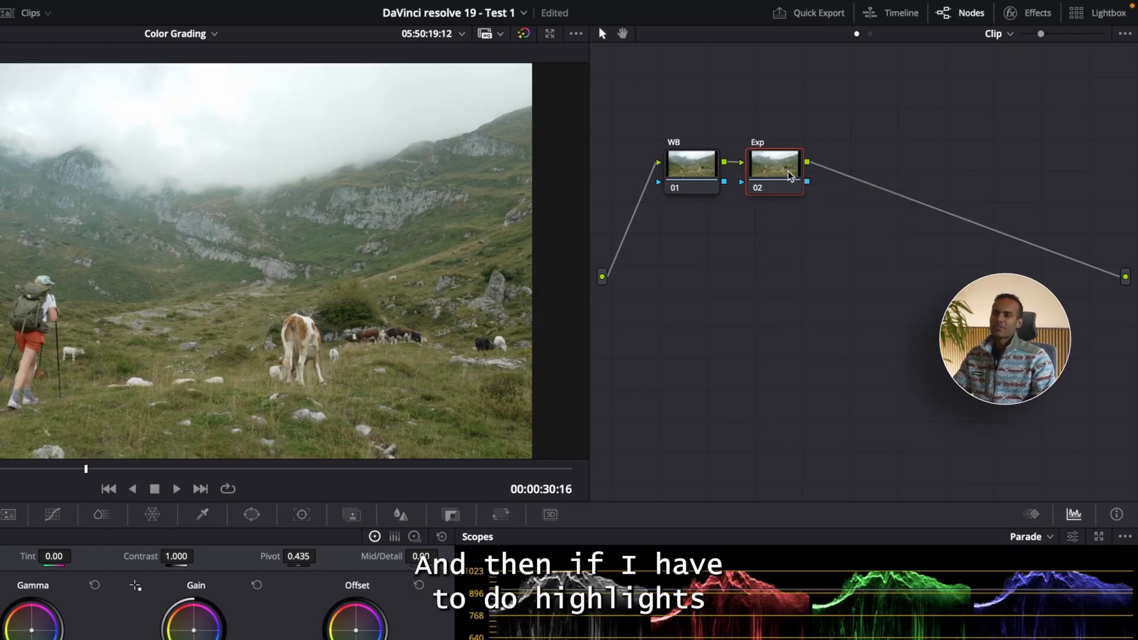
pyautogui.rightClick(769, 176)
pyautogui.click(757, 165)
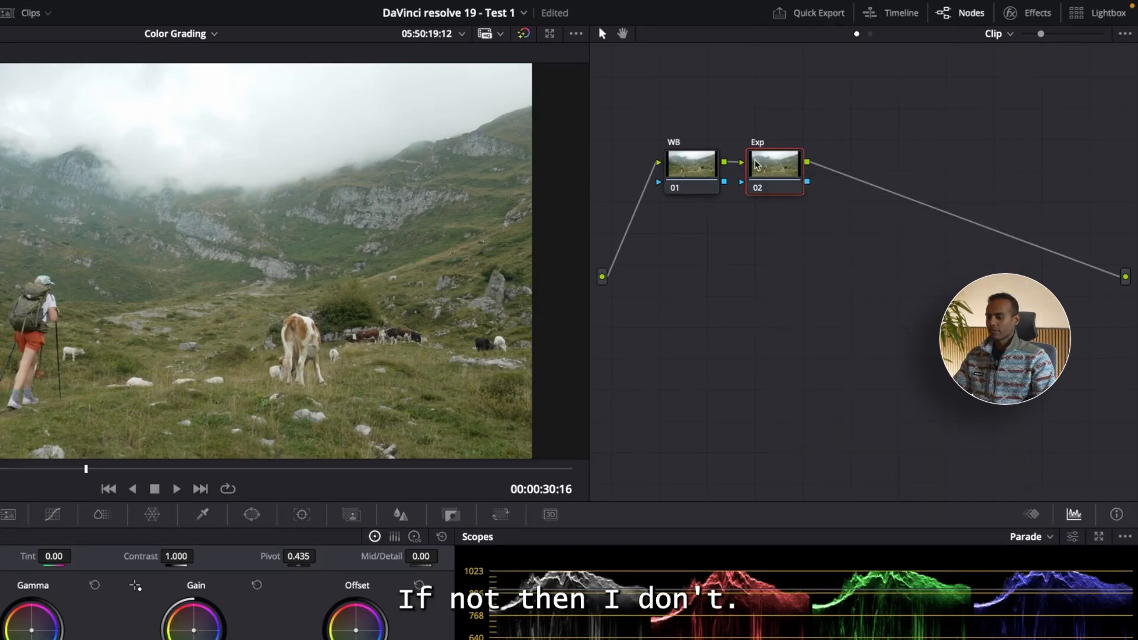
# Step: Add a serial node after the Exp node and label it CB for color boost
pyautogui.hotkey('alt', 's')
pyautogui.rightClick(892, 171)
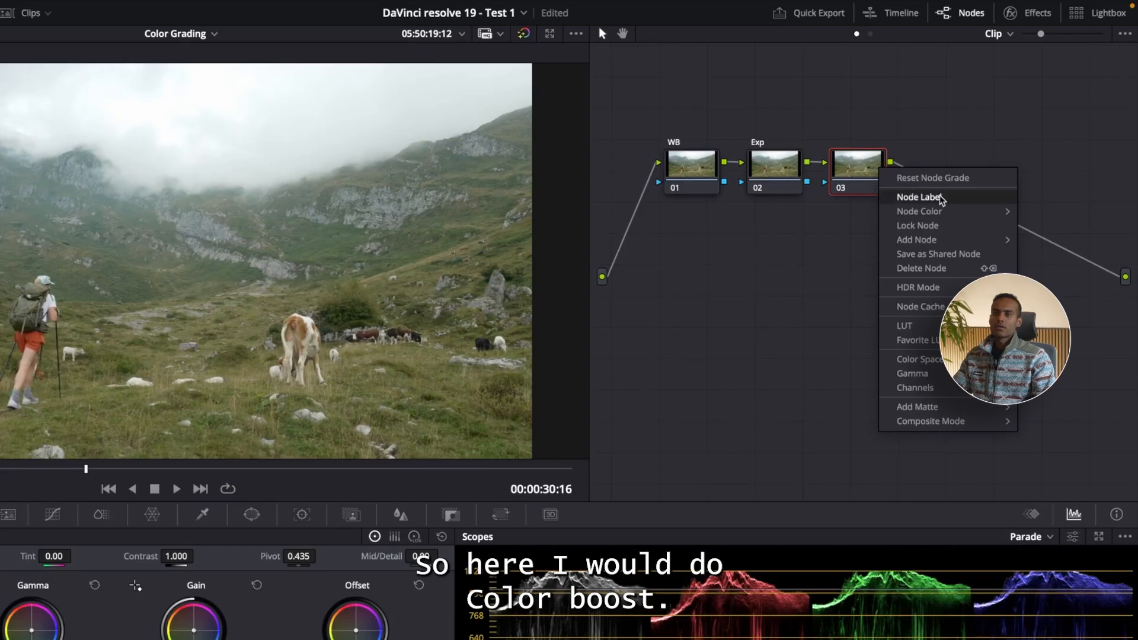
pyautogui.click(942, 199)
pyautogui.write('CB')
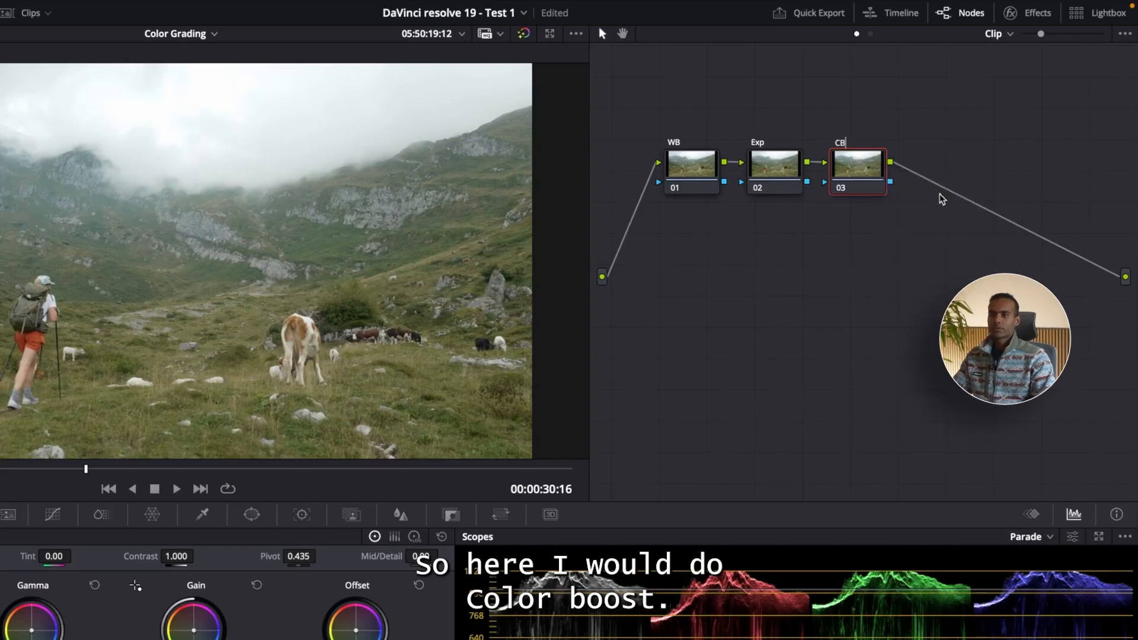
pyautogui.press('Return')
# Step: On the Exp node, lower Lift to -0.03 and raise Gain to 1.09
pyautogui.click(846, 145)
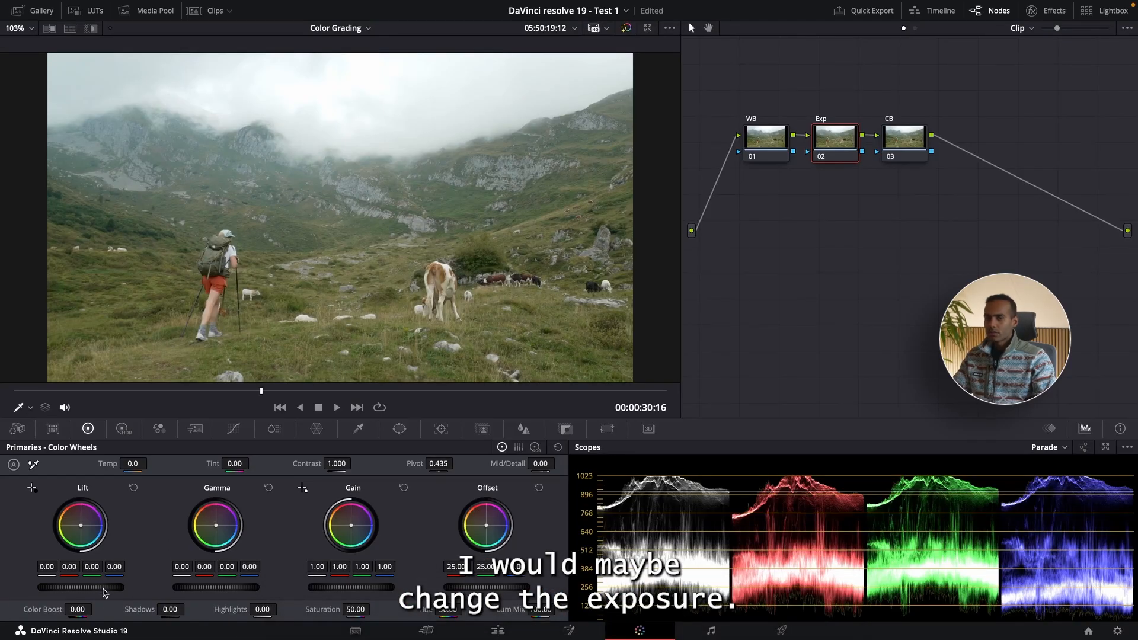
pyautogui.moveTo(103, 592); pyautogui.dragTo(94, 591)
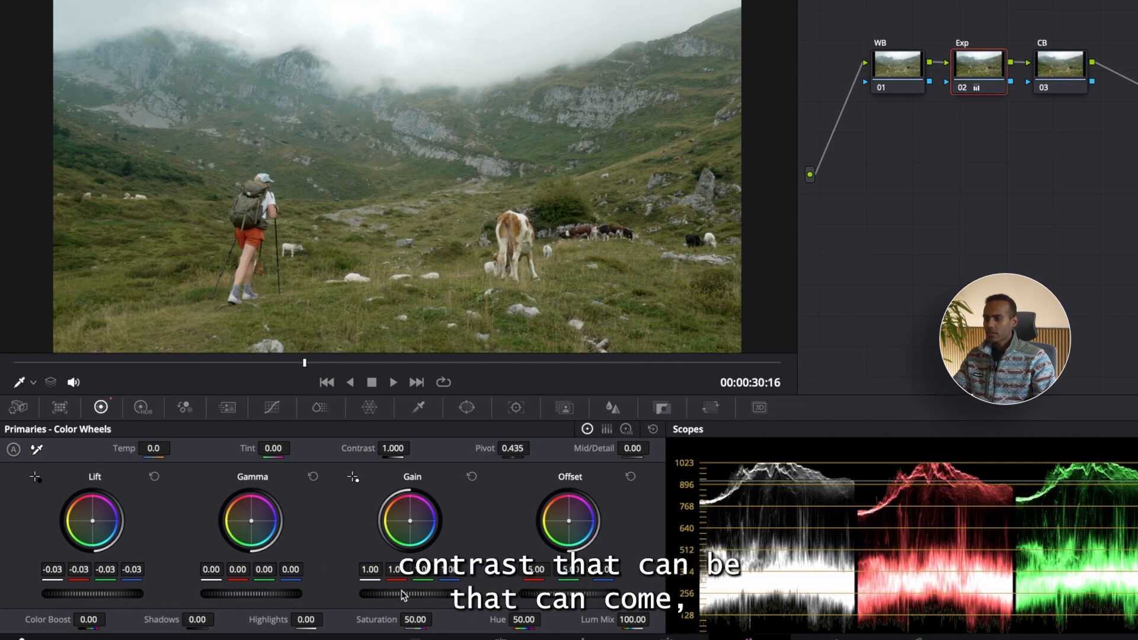
pyautogui.moveTo(405, 594); pyautogui.dragTo(438, 594)
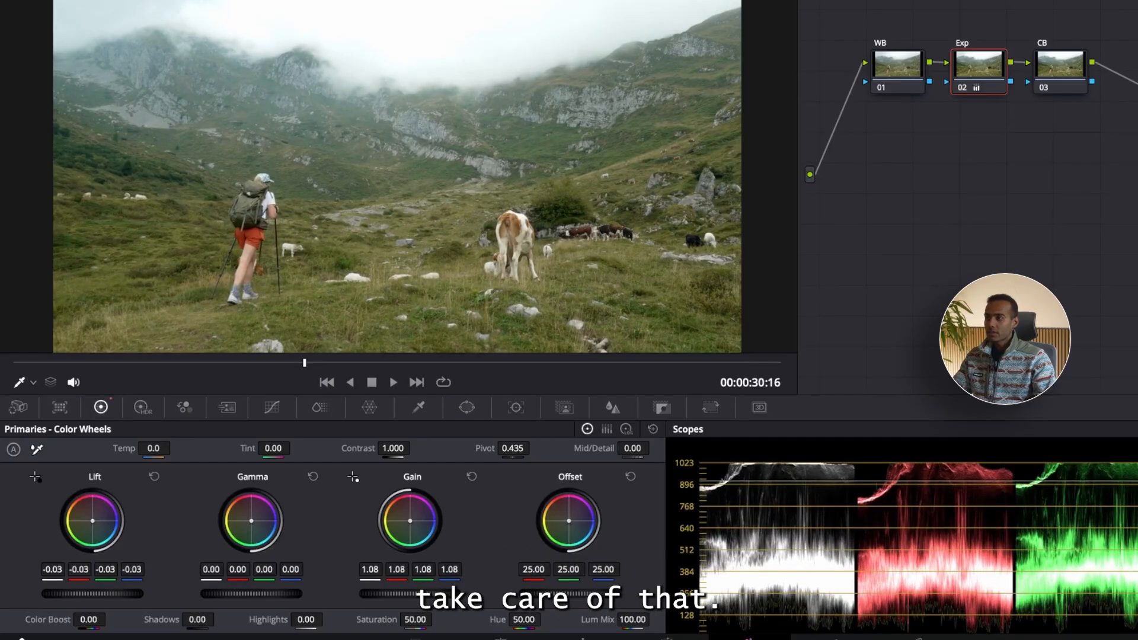
pyautogui.moveTo(437, 594); pyautogui.dragTo(439, 594)
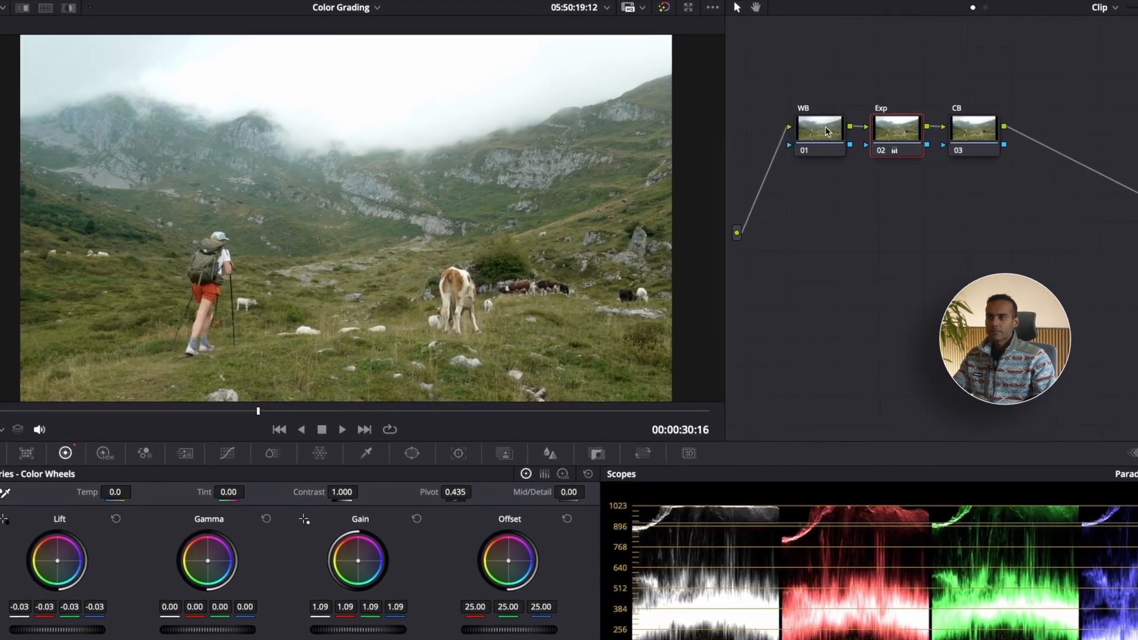
# Step: Insert a serial node between Exp and CB and rearrange the graph so WB, Exp and the added node form a row above CB
pyautogui.moveTo(828, 131); pyautogui.dragTo(815, 95)
pyautogui.moveTo(896, 149); pyautogui.dragTo(892, 112)
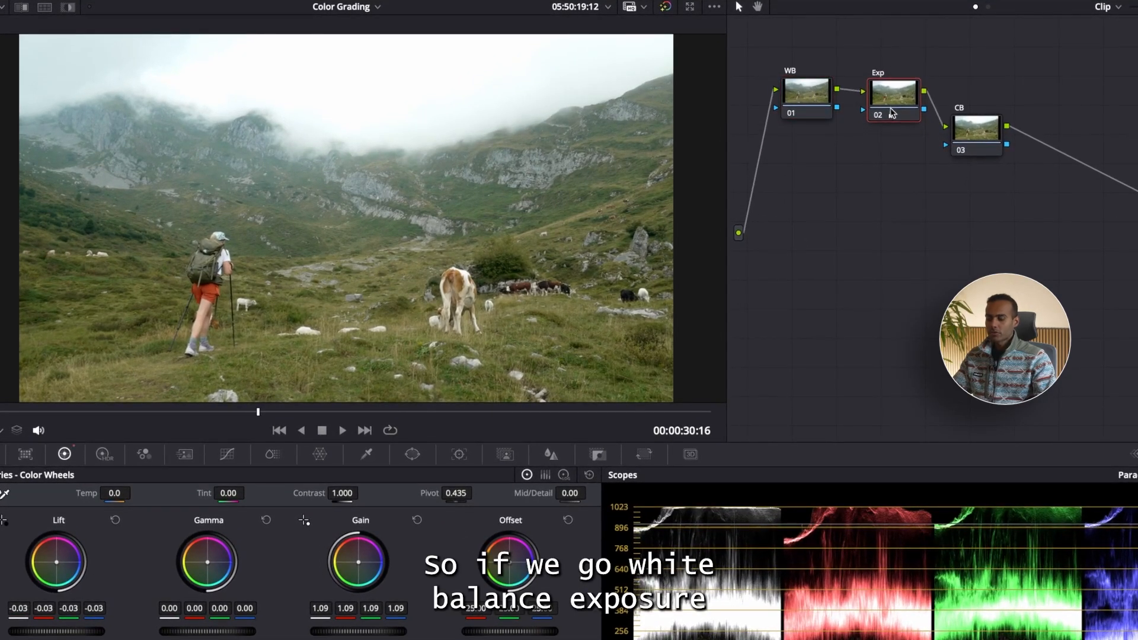
pyautogui.hotkey('alt', 's')
pyautogui.moveTo(969, 127); pyautogui.dragTo(1052, 173)
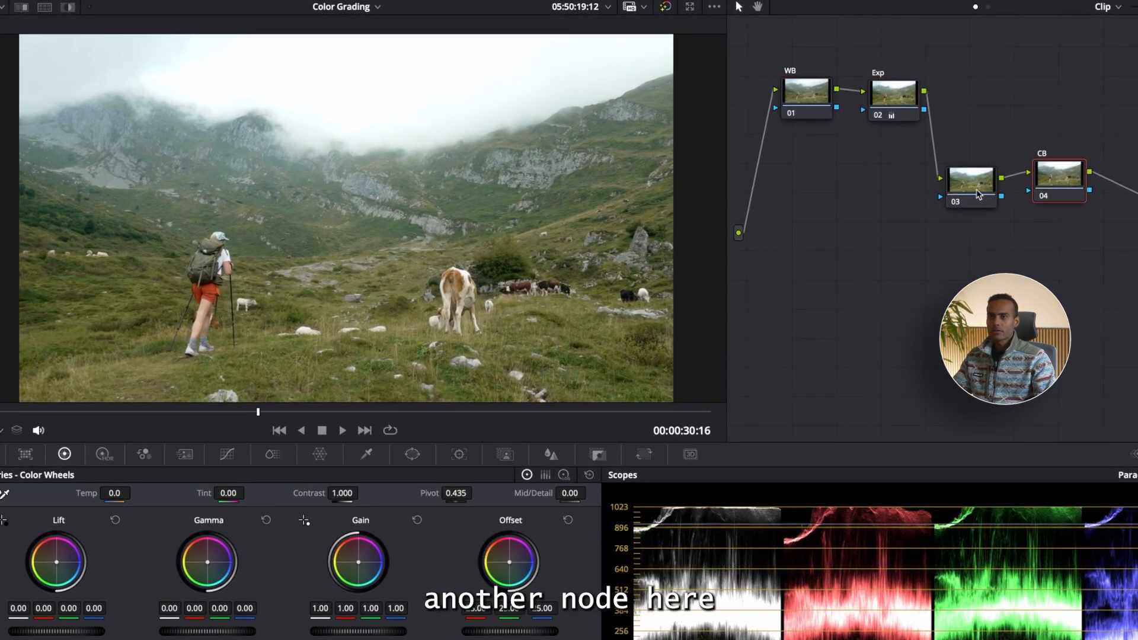
pyautogui.moveTo(977, 191); pyautogui.dragTo(984, 107)
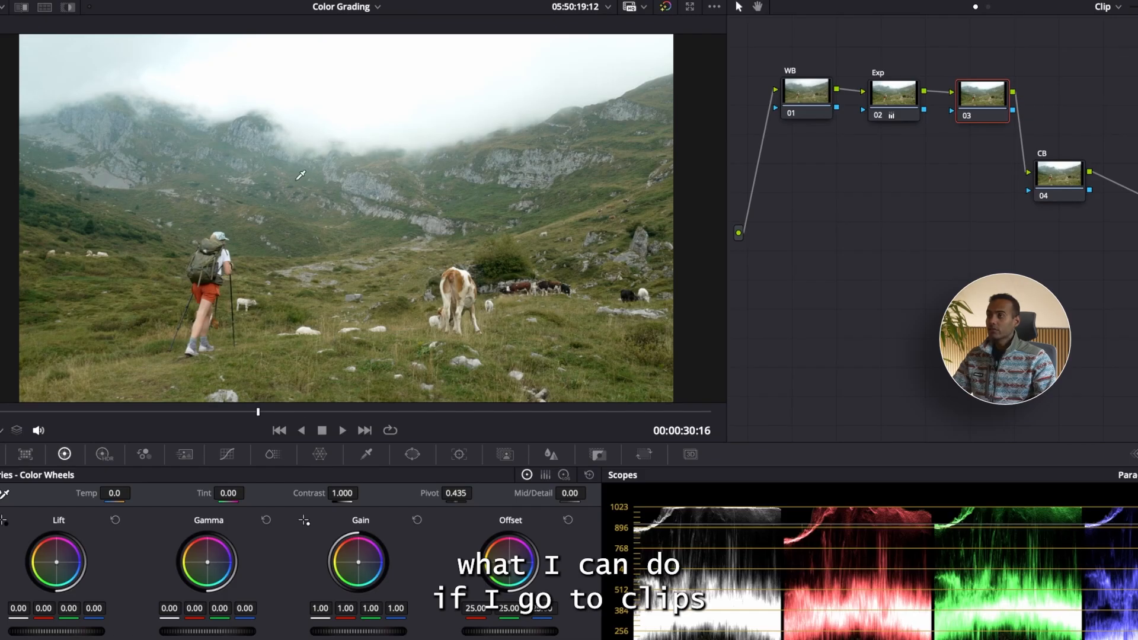
# Step: Copy the Highlights node's settings from clip 01 and paste them onto node 03 of the hillside clip at 00:00:31:01
pyautogui.click(972, 1)
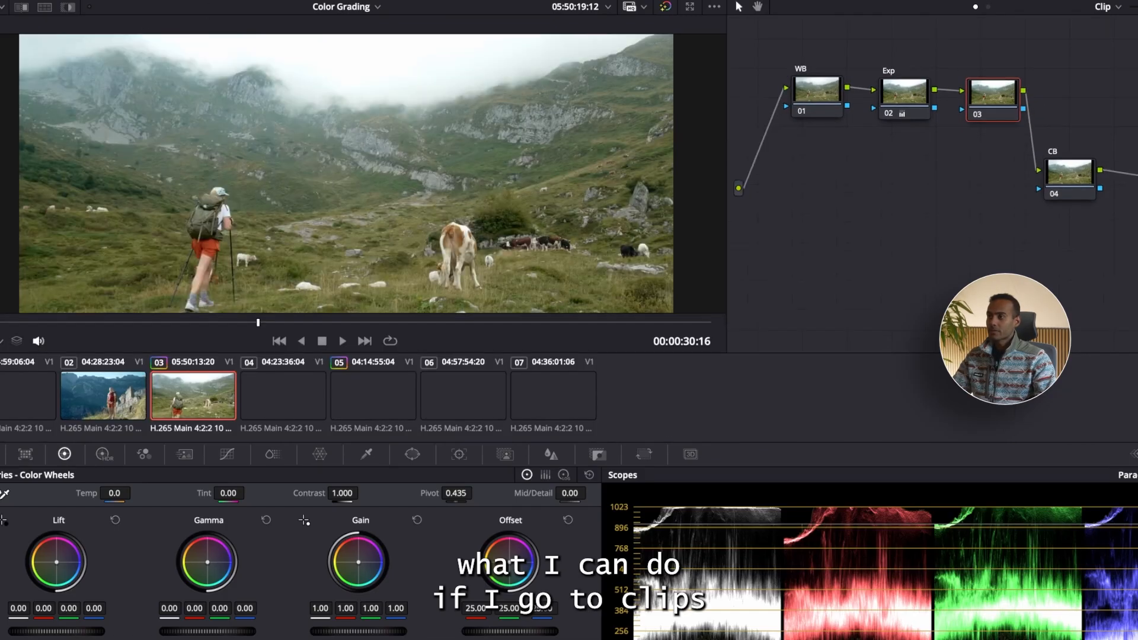
pyautogui.click(37, 399)
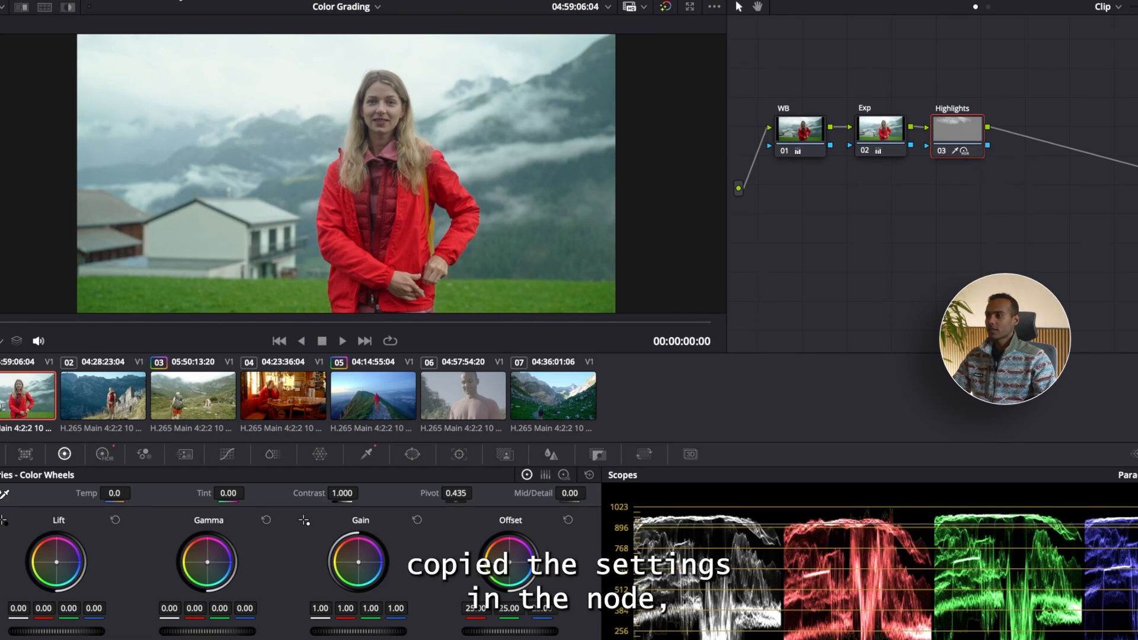
pyautogui.click(228, 405)
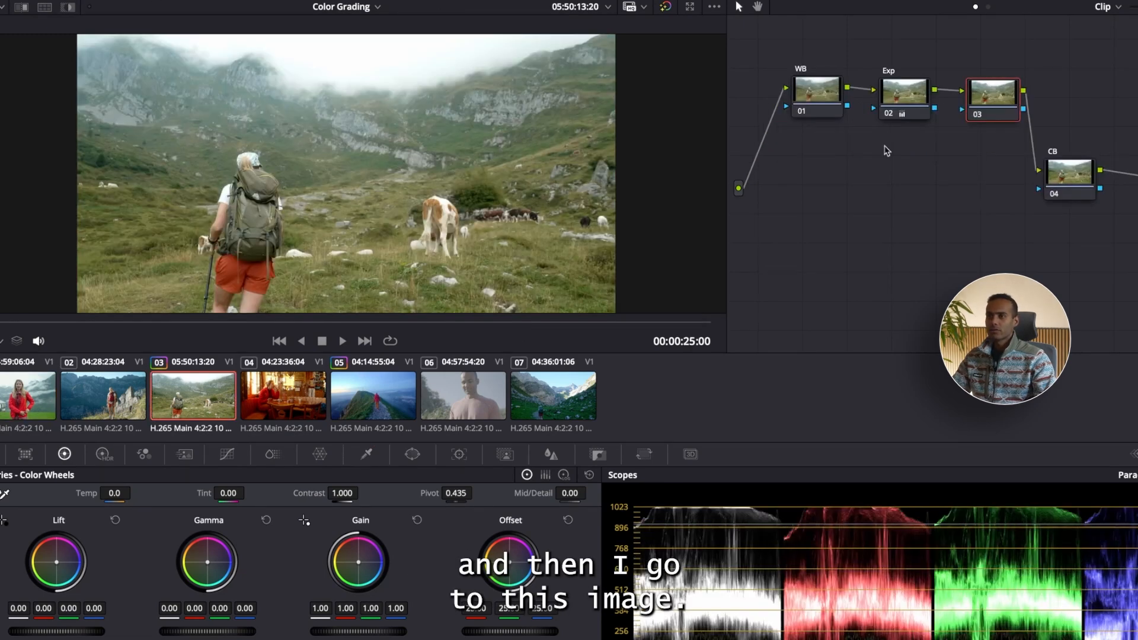
pyautogui.moveTo(245, 324); pyautogui.dragTo(276, 325)
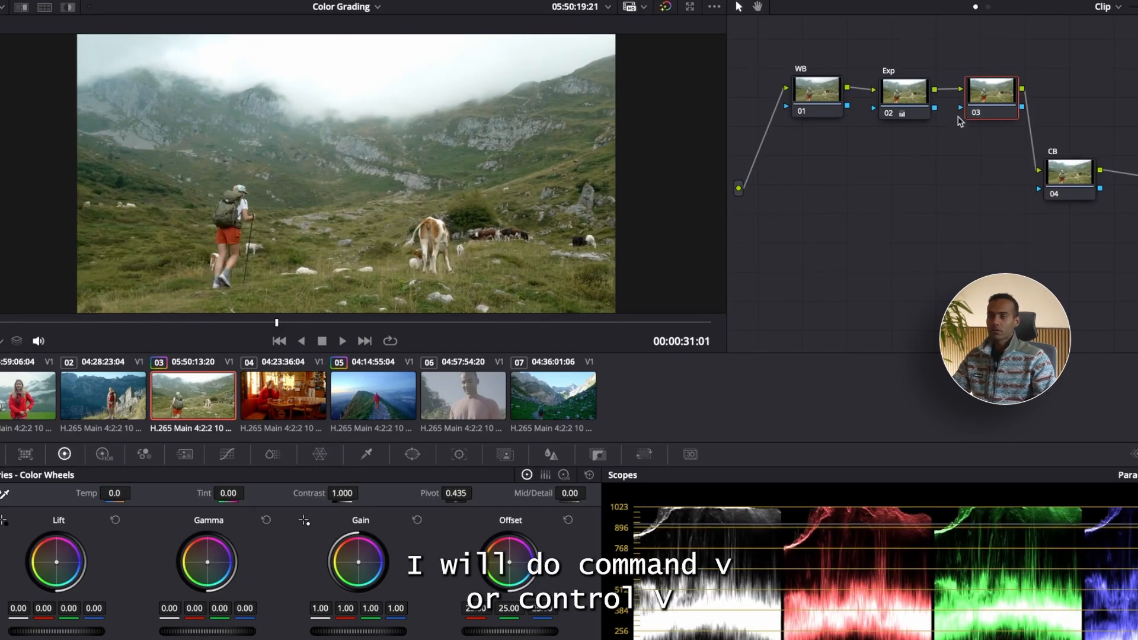
pyautogui.press('super+v')
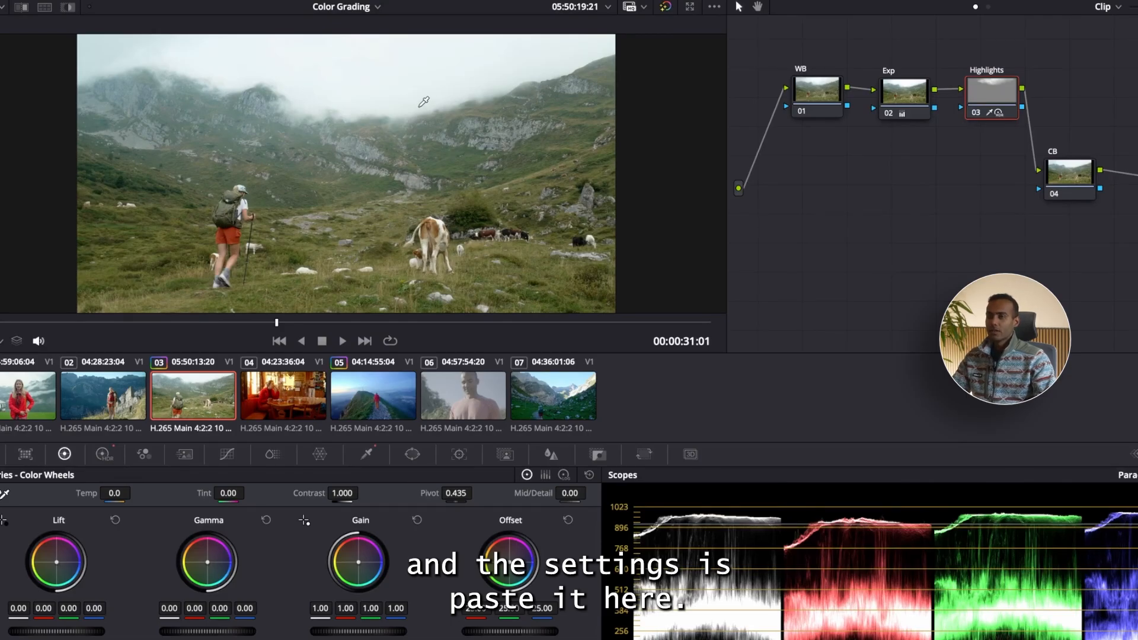
# Step: Compare the clouds and the parade scope's upper end with the pasted Highlights node disabled and enabled
pyautogui.press('super+d')
pyautogui.press('super+d')
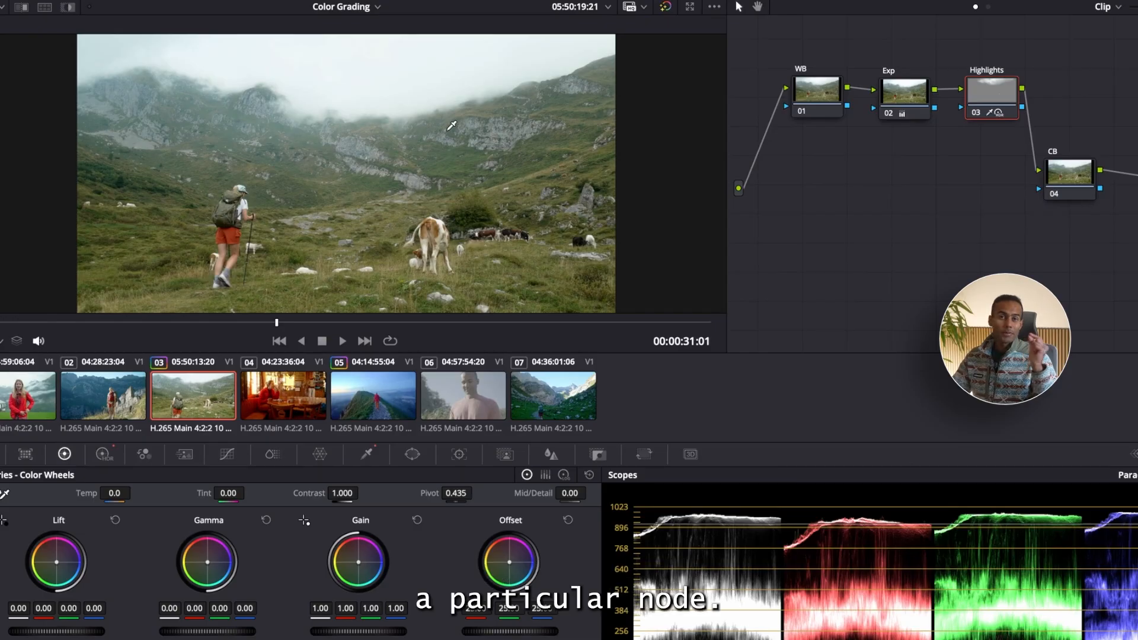
# Step: Compare the hillside clip and its parade scope with the entire node grade bypassed and enabled
pyautogui.scroll(-1, 265, 187)
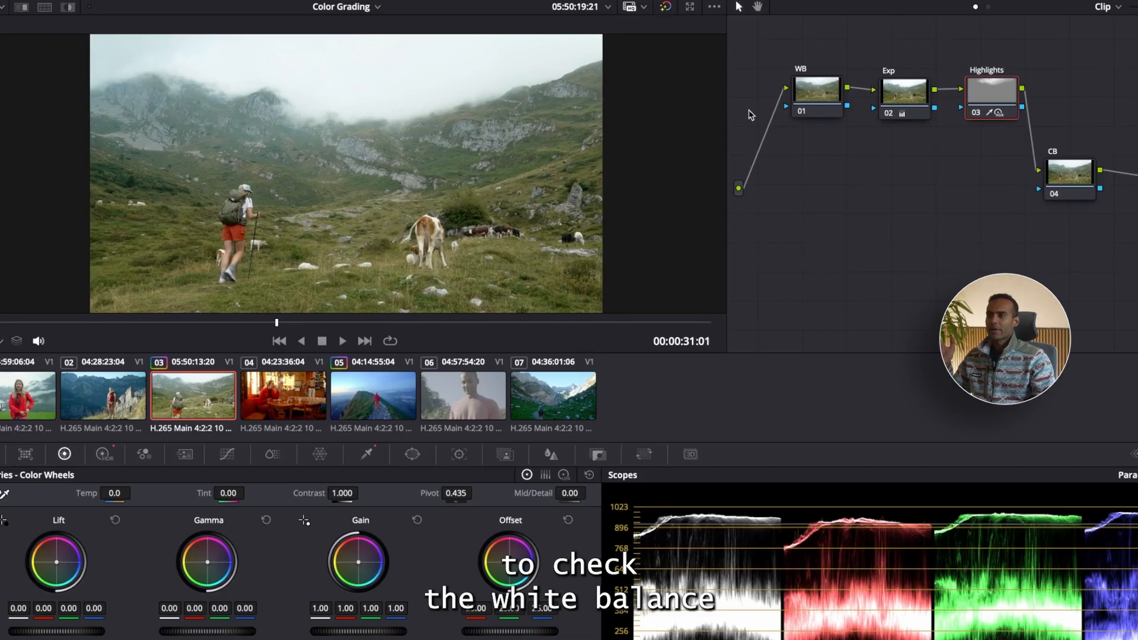
pyautogui.click(901, 98)
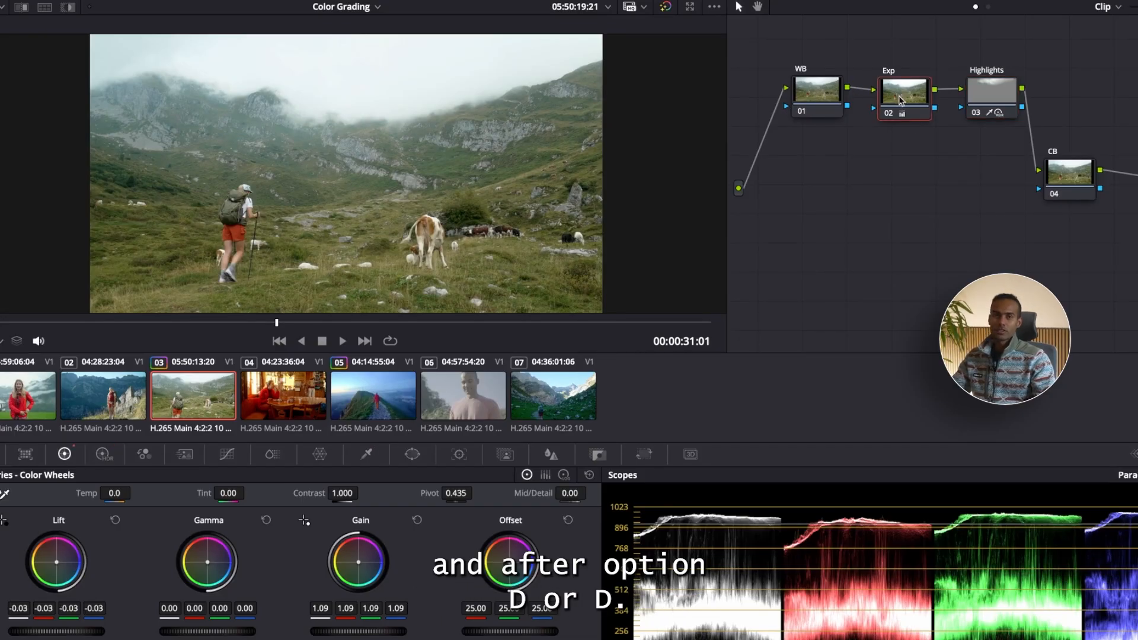
pyautogui.hotkey('alt', 'd')
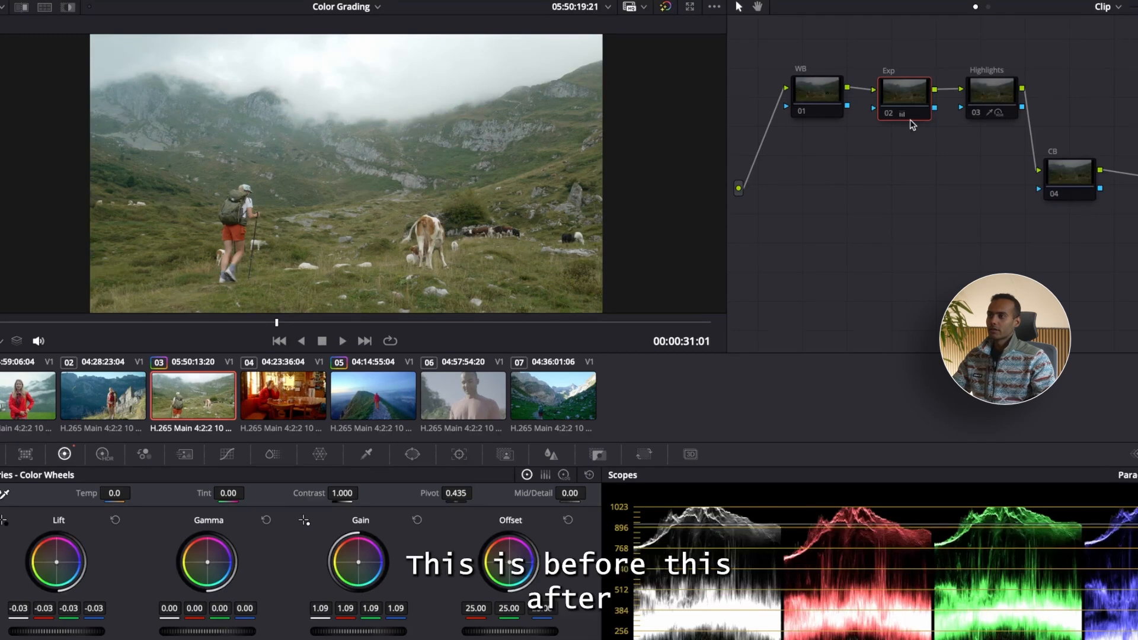
pyautogui.hotkey('shift', 'd')
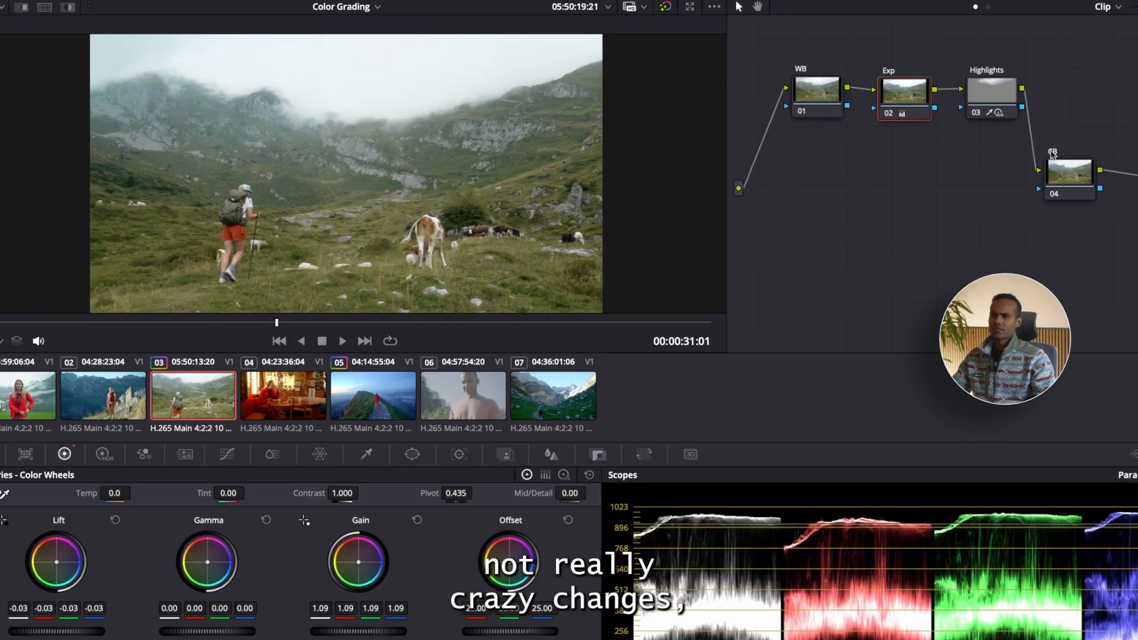
# Step: Reposition the CB node directly beneath WB to start a second row in the node graph
pyautogui.moveTo(1067, 173); pyautogui.dragTo(960, 177)
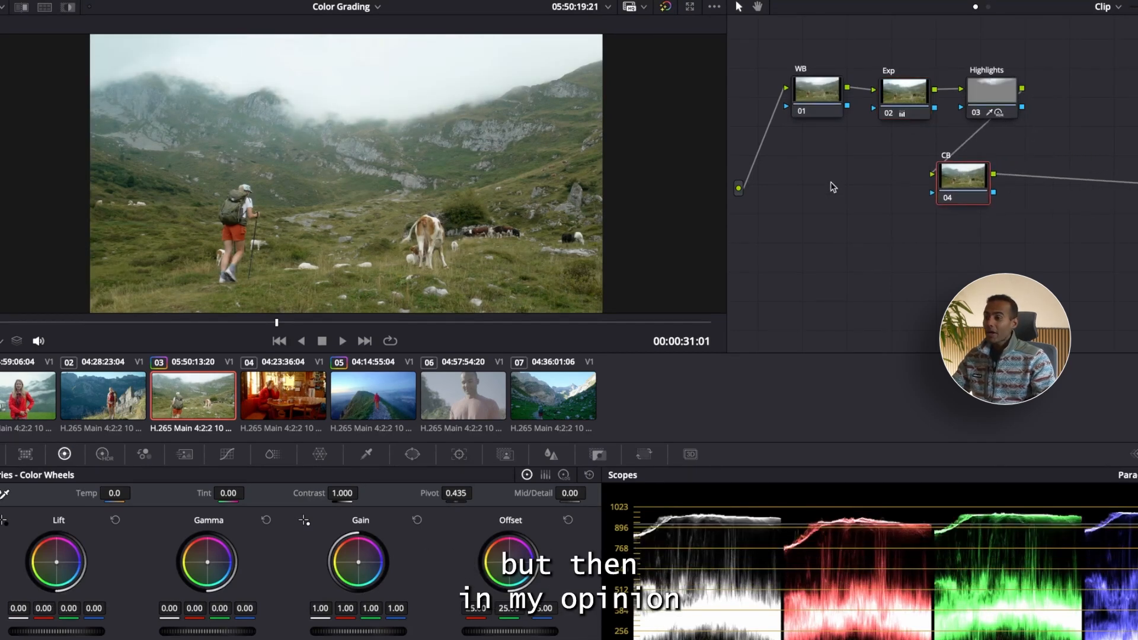
pyautogui.scroll(-1, 224, 244)
pyautogui.scroll(1, 224, 243)
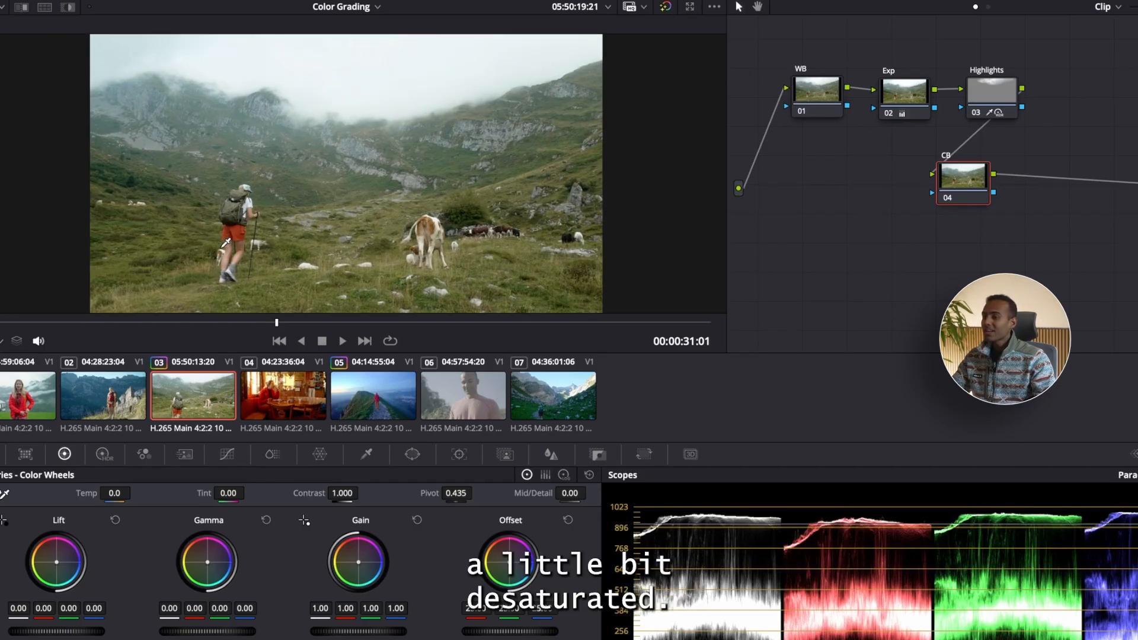
pyautogui.scroll(-1, 246, 255)
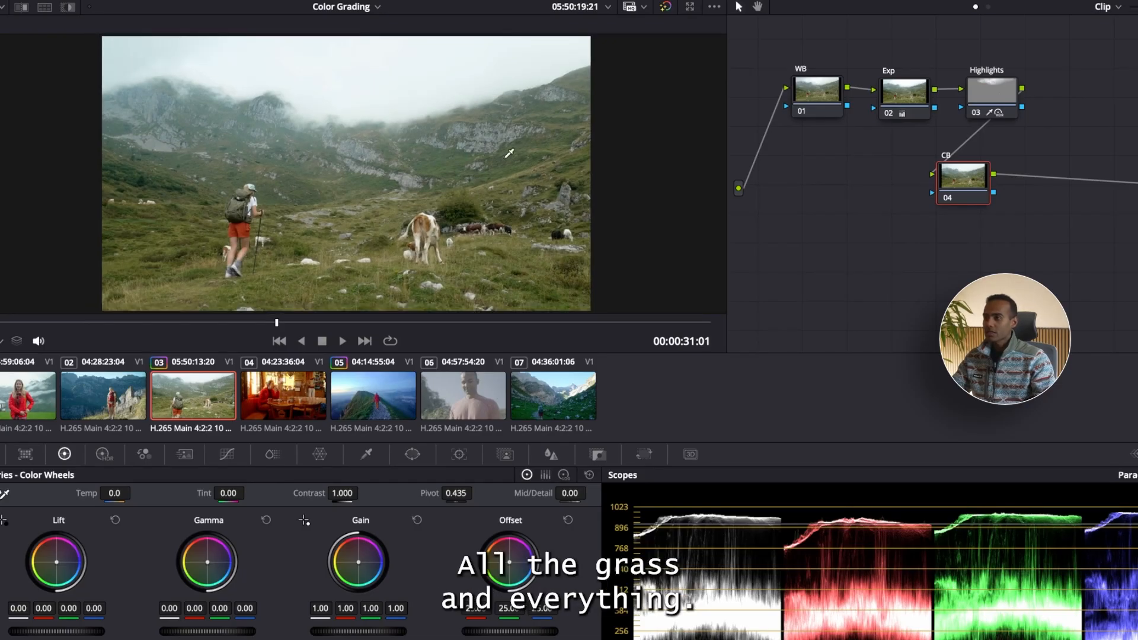
pyautogui.moveTo(975, 172); pyautogui.dragTo(836, 169)
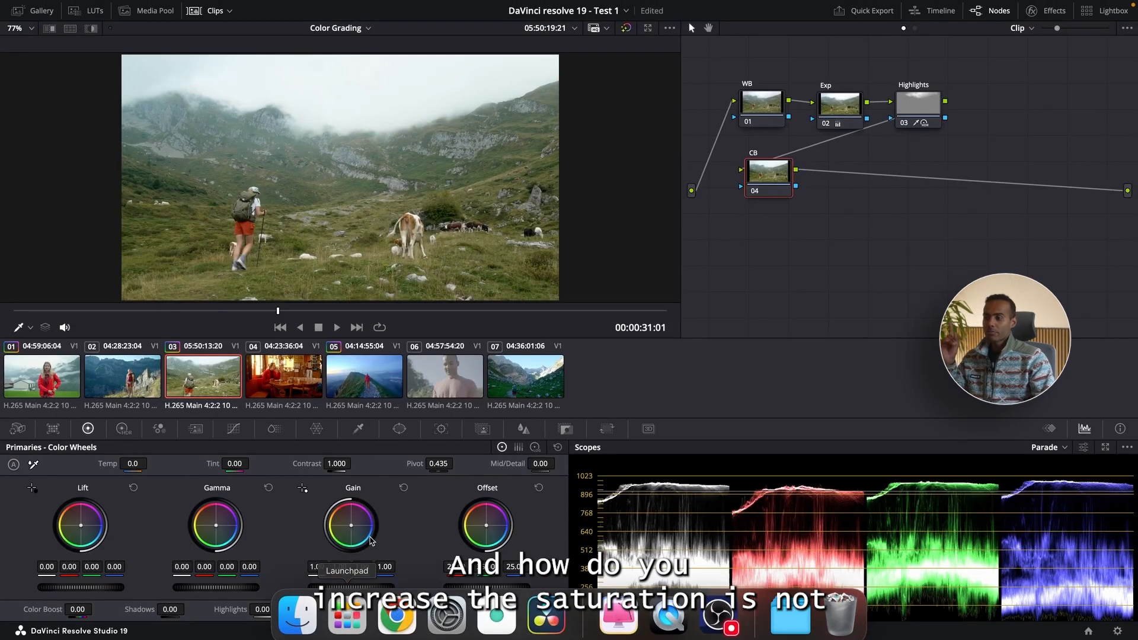
# Step: Try a Saturation of 100 on the CB node and return Saturation to 50
pyautogui.moveTo(356, 609)
pyautogui.mouseDown()
pyautogui.moveTo(391, 609)
pyautogui.moveTo(346, 609)
pyautogui.moveTo(373, 609)
pyautogui.mouseUp()
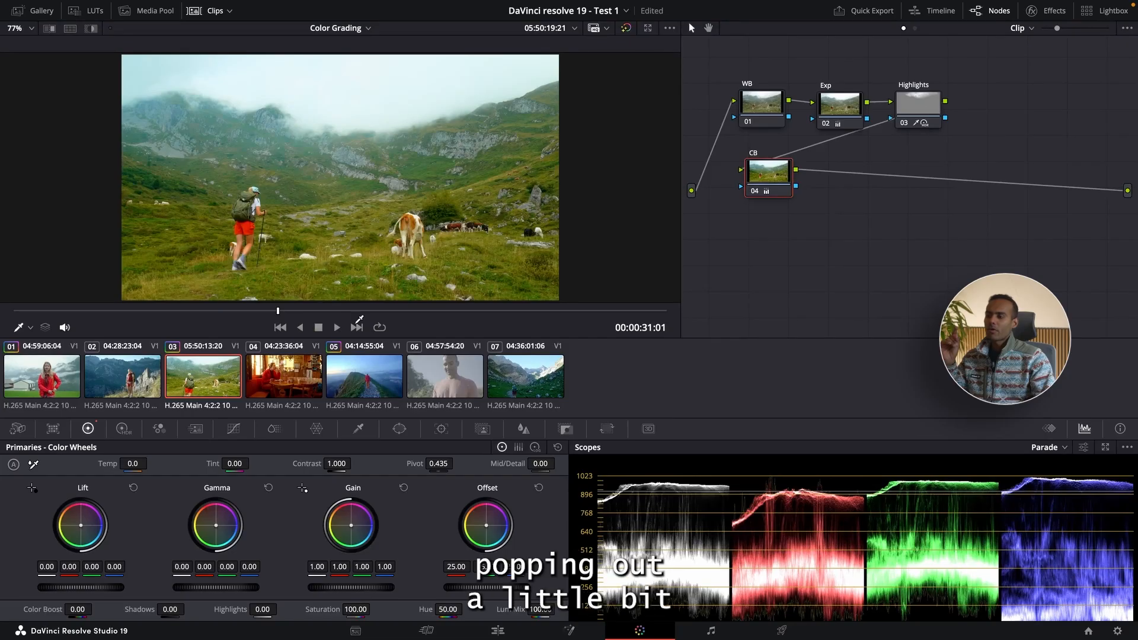
pyautogui.rightClick(780, 171)
pyautogui.click(795, 177)
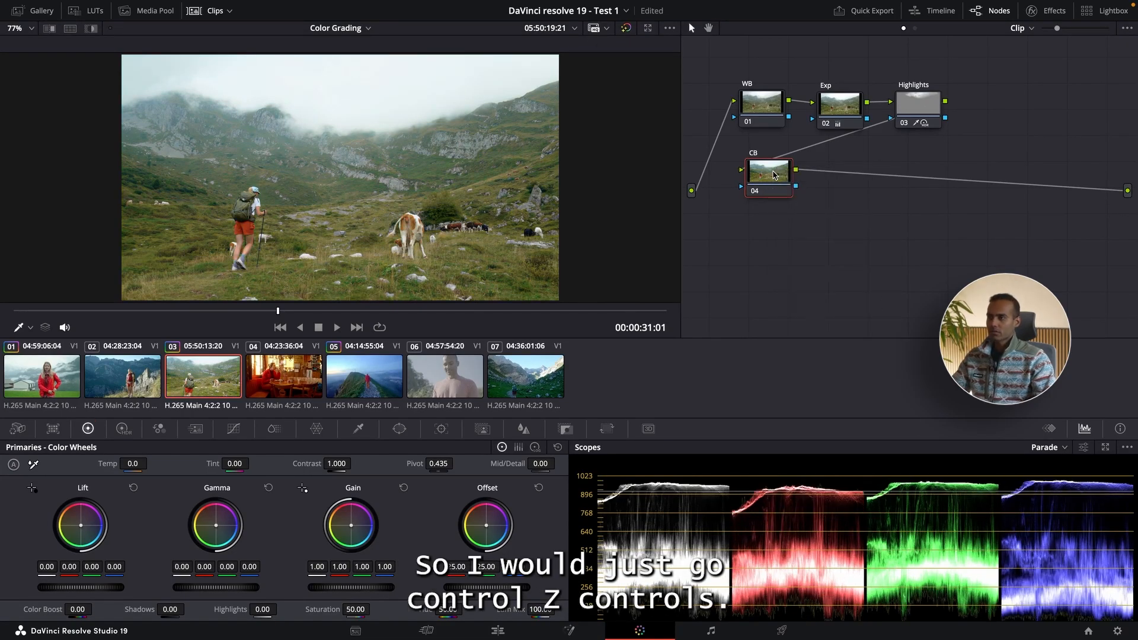
pyautogui.hotkey('ctrl', 'z')
pyautogui.hotkey('ctrl', 'z')
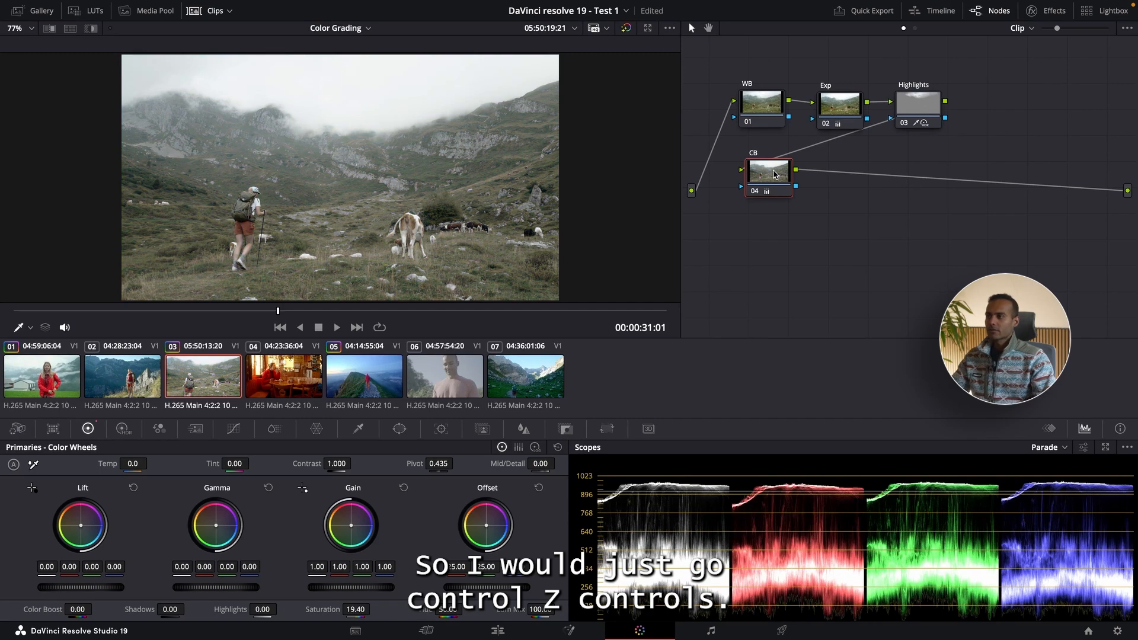
pyautogui.hotkey('ctrl', 'z')
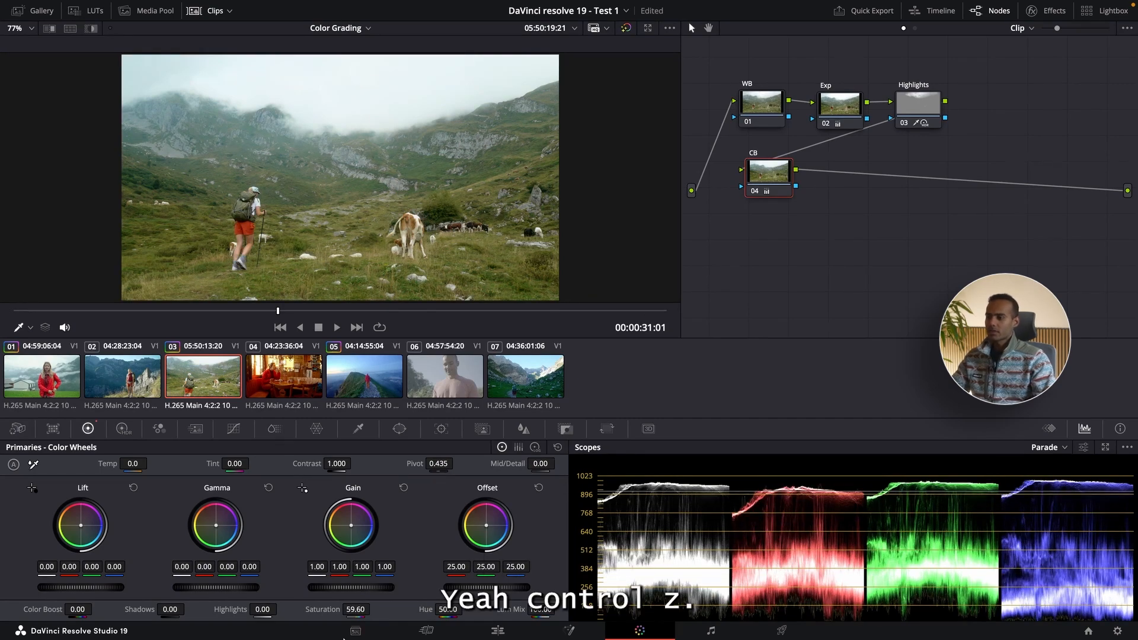
pyautogui.write('50')
pyautogui.press('Return')
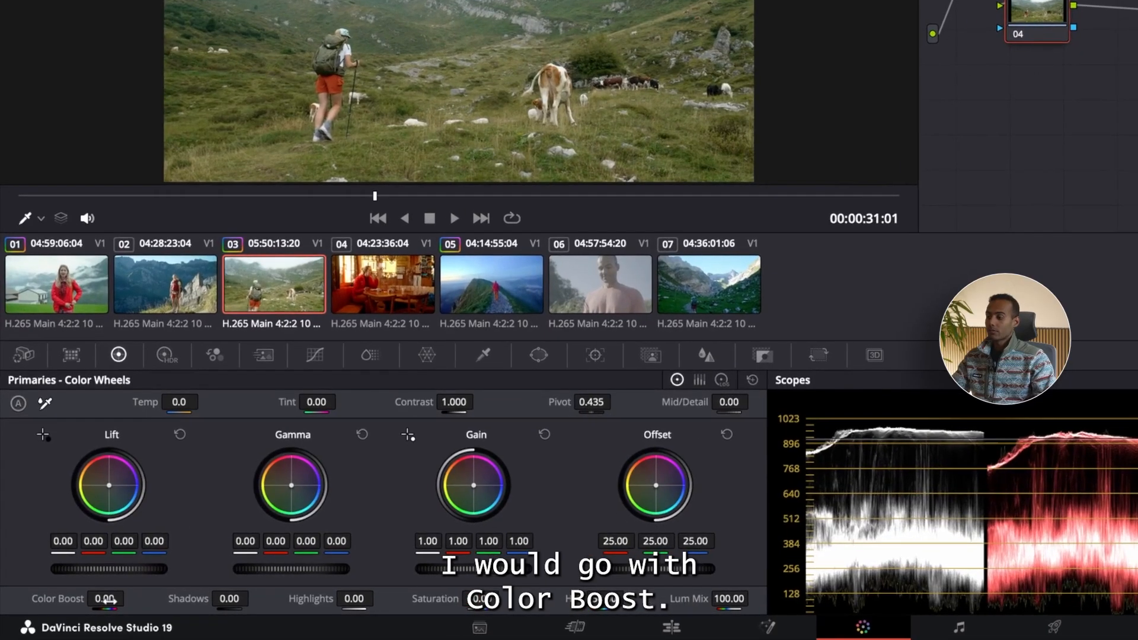
# Step: Raise the CB node's Color Boost to 23, reviewing the hillside clip full screen at 14 along the way
pyautogui.click(103, 599)
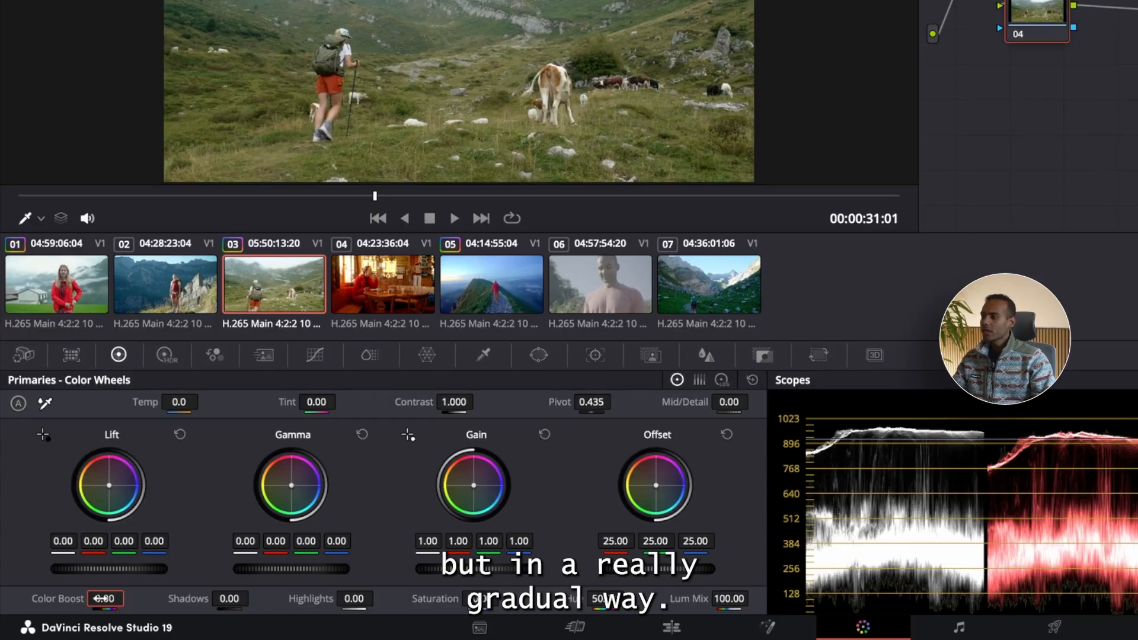
pyautogui.moveTo(105, 599)
pyautogui.mouseDown()
pyautogui.moveTo(129, 599)
pyautogui.moveTo(85, 608)
pyautogui.moveTo(95, 609)
pyautogui.mouseUp()
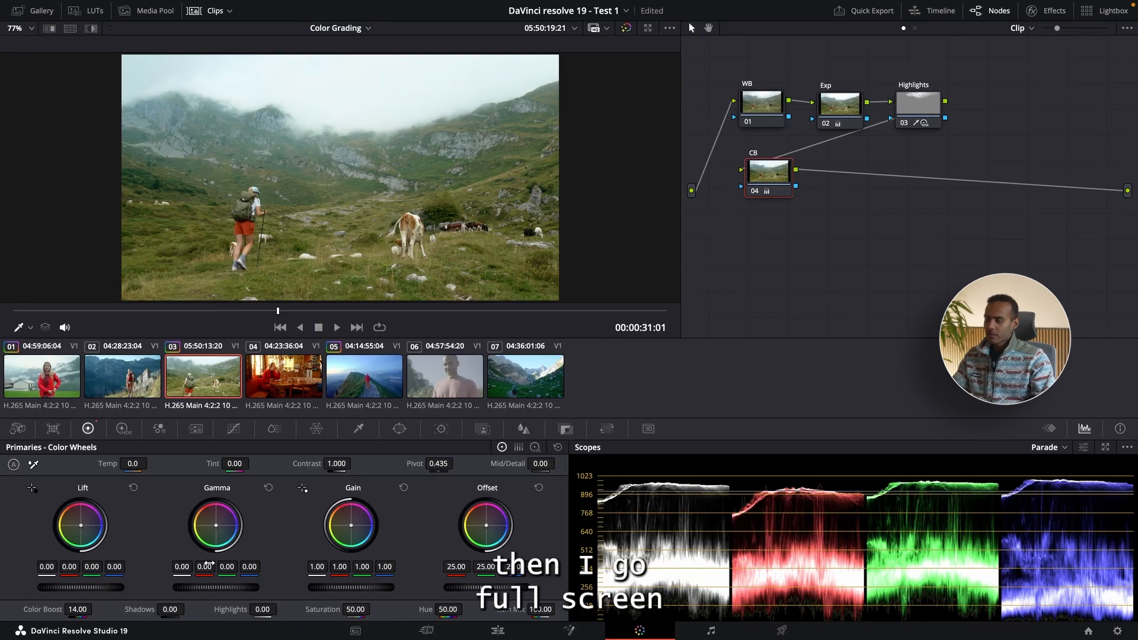
pyautogui.hotkey('ctrl', 'f')
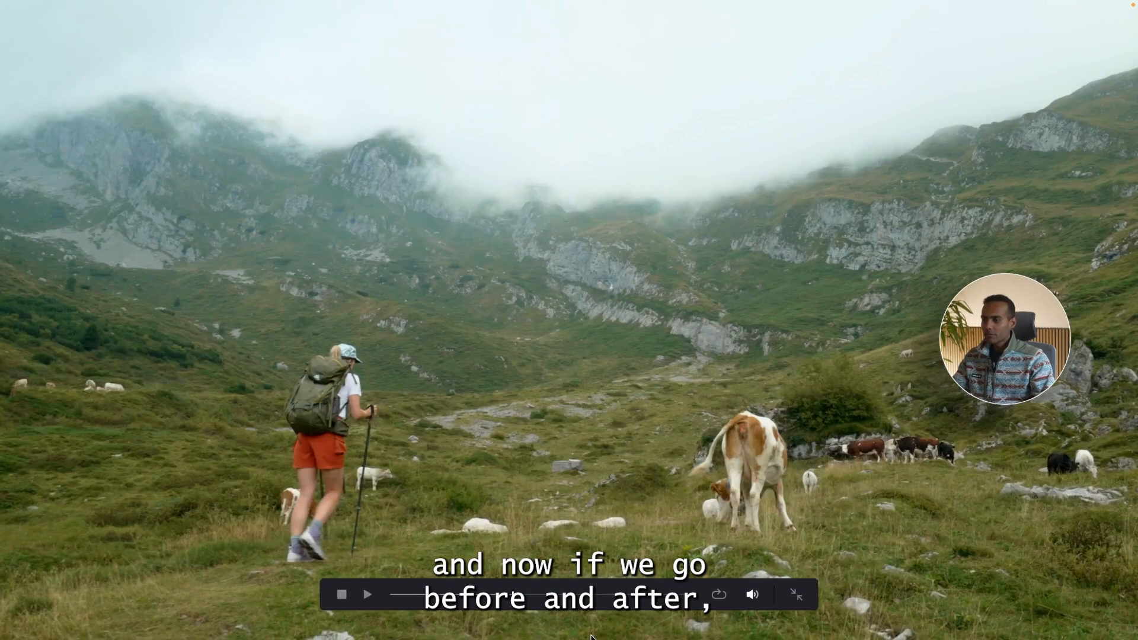
pyautogui.click(535, 596)
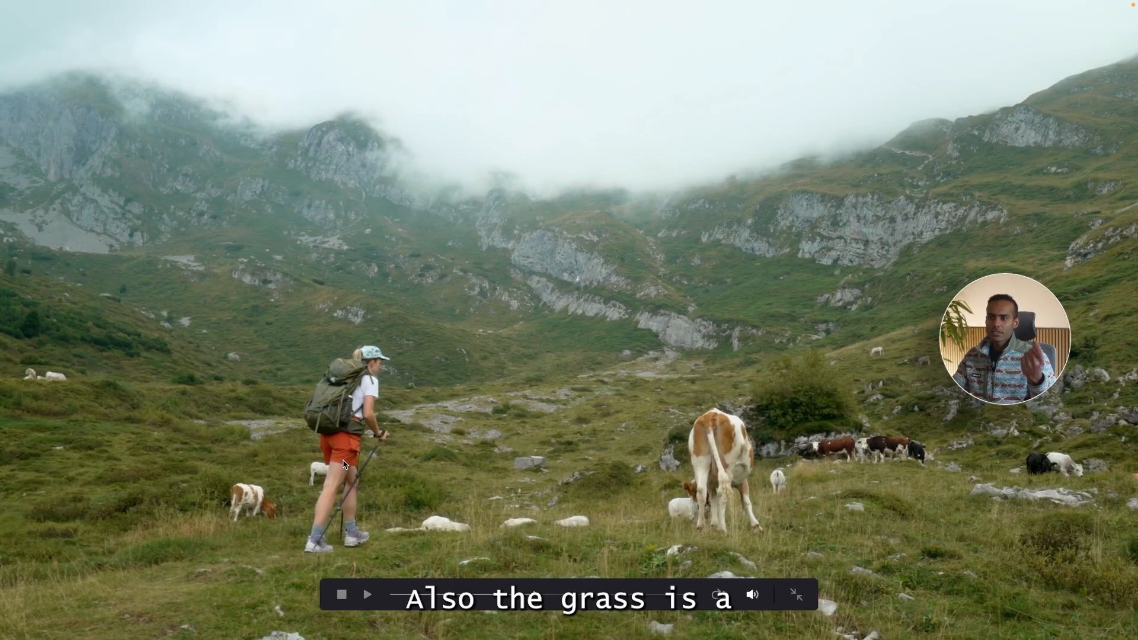
pyautogui.press('Escape')
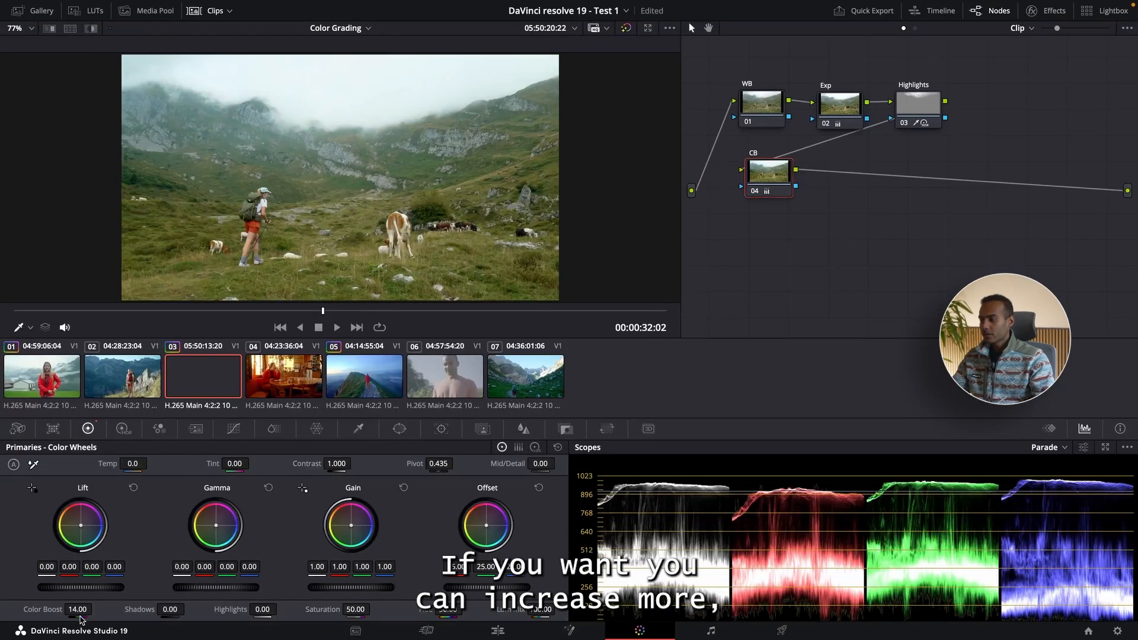
pyautogui.moveTo(96, 609); pyautogui.dragTo(95, 609)
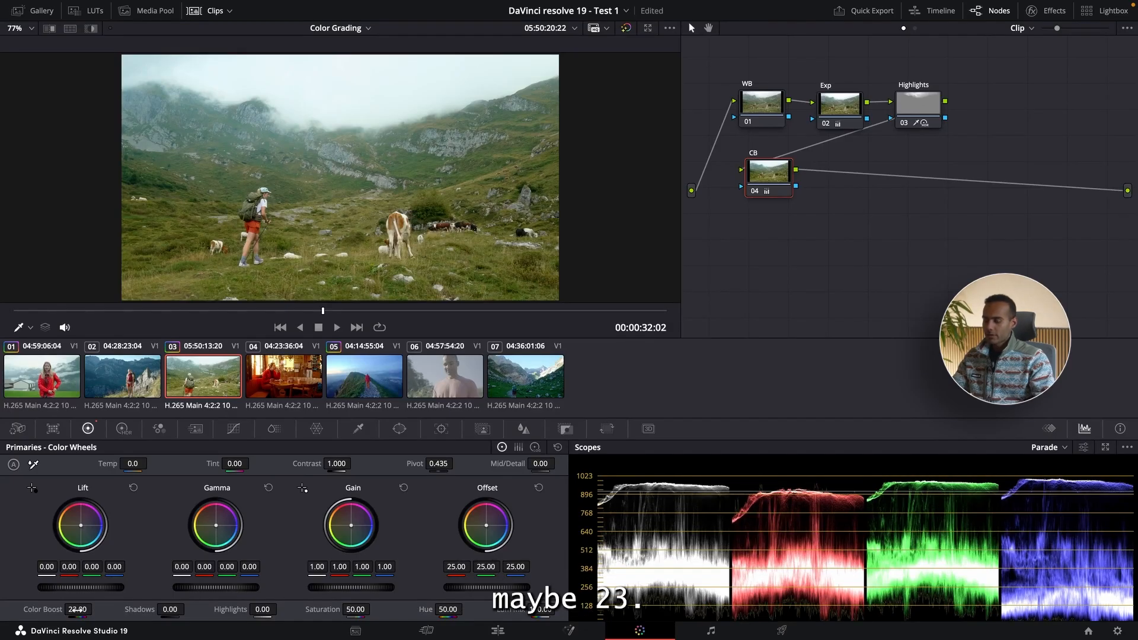
pyautogui.press('super+f')
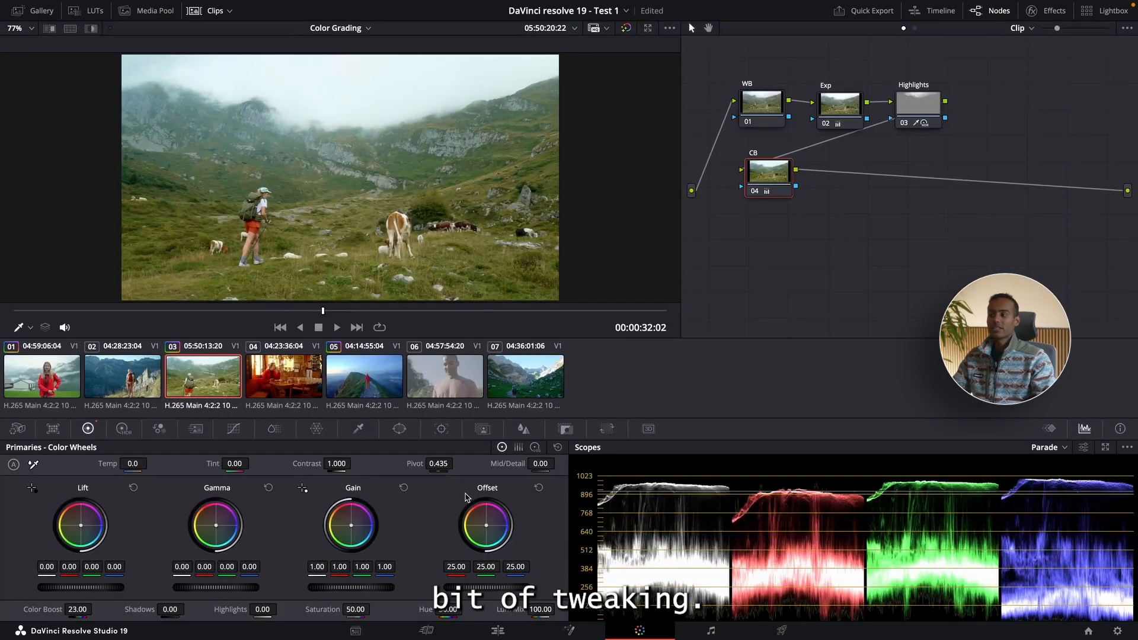
# Step: On clip 01 at 00:00:05:14, add a serial node after Highlights and place it beneath WB
pyautogui.click(32, 381)
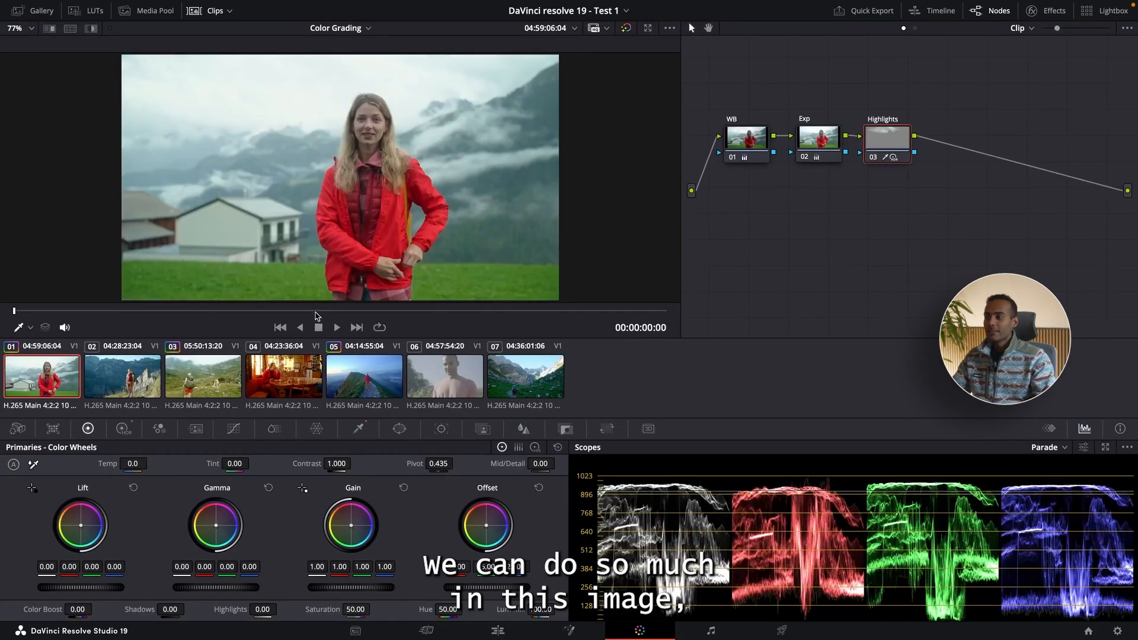
pyautogui.moveTo(316, 312); pyautogui.dragTo(308, 284)
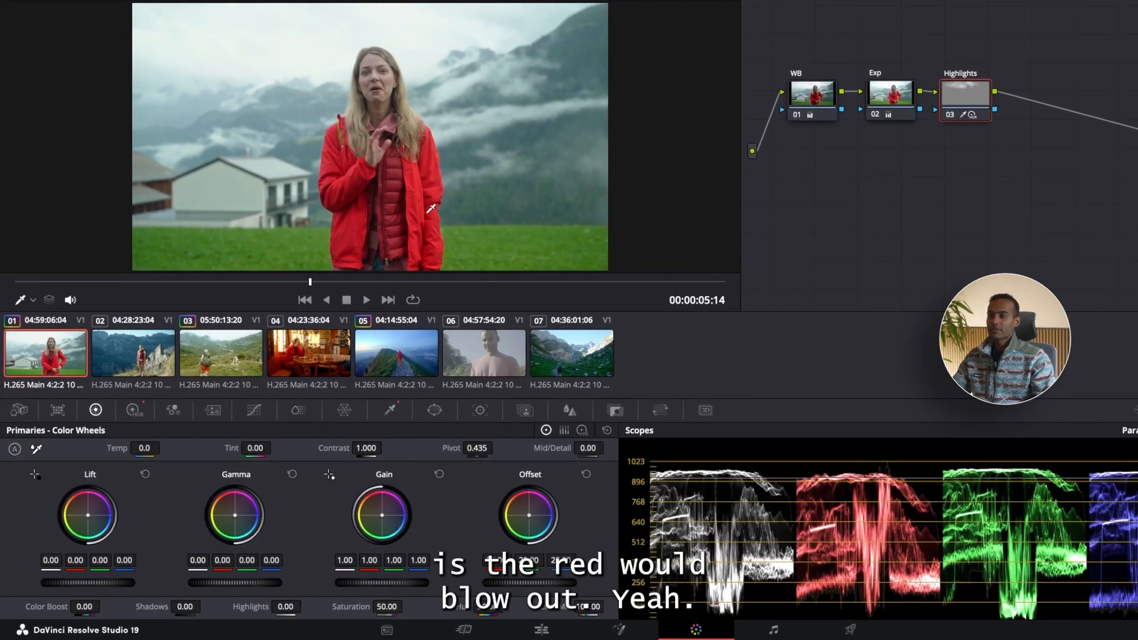
pyautogui.moveTo(962, 100); pyautogui.dragTo(966, 96)
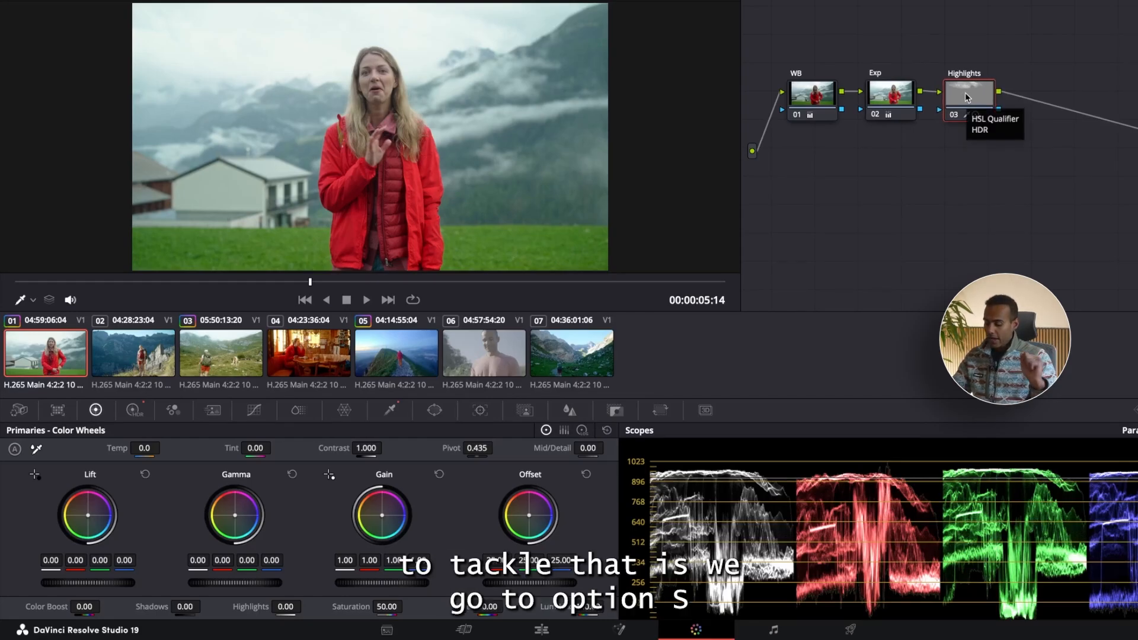
pyautogui.hotkey('alt', 's')
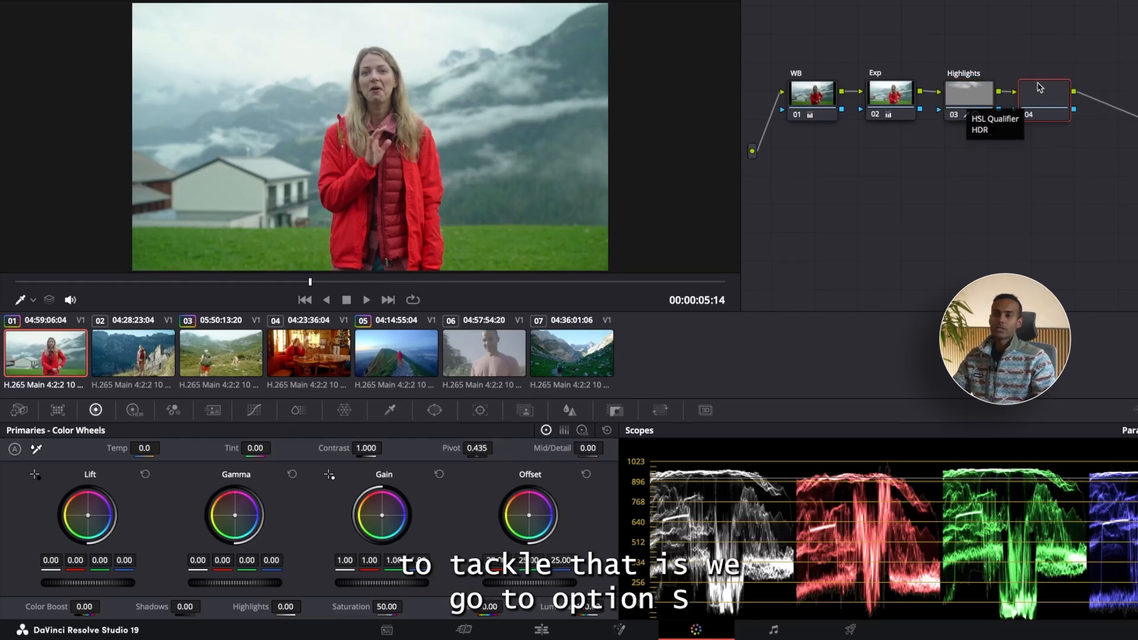
pyautogui.moveTo(1054, 96); pyautogui.dragTo(827, 185)
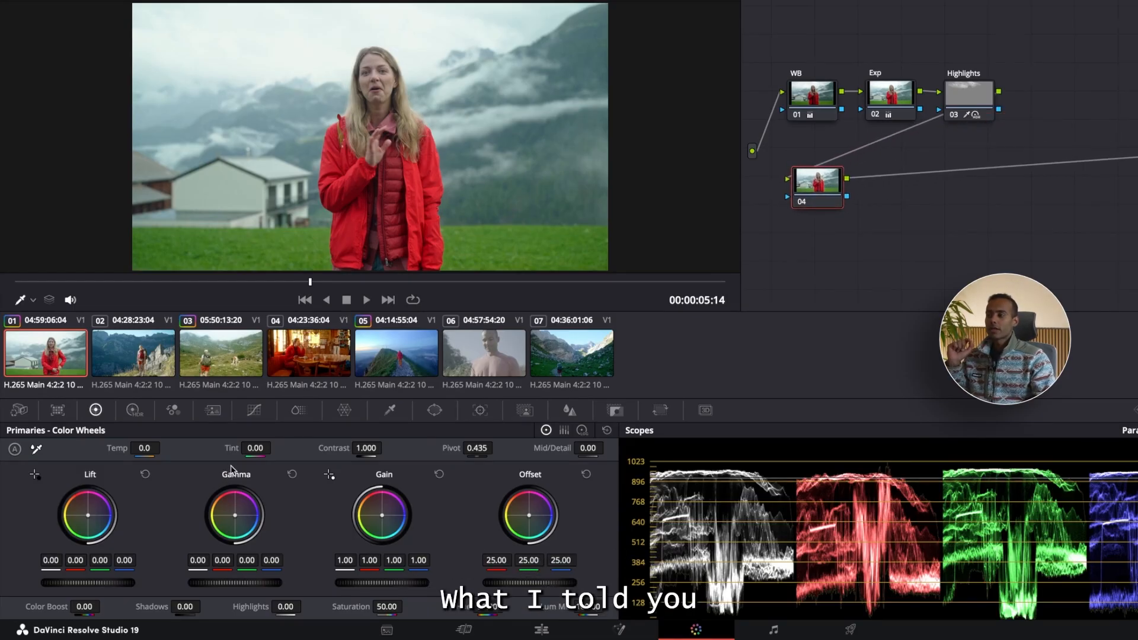
# Step: Sample the red jacket with the HSL Qualifier on node 04 and show the selection in Highlight view
pyautogui.click(391, 414)
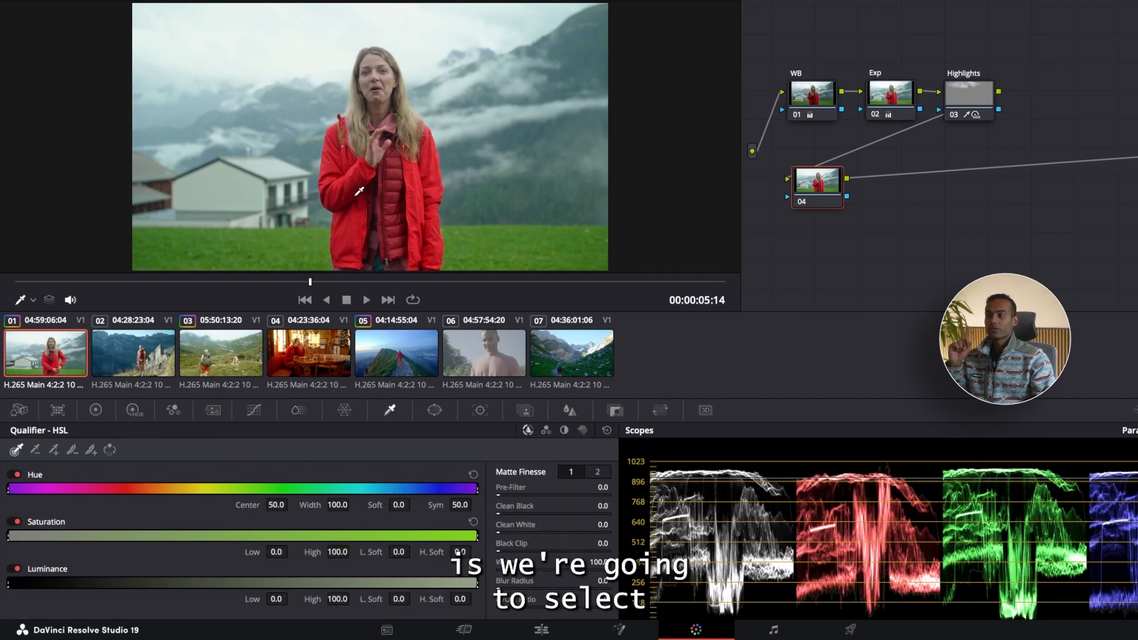
pyautogui.click(358, 226)
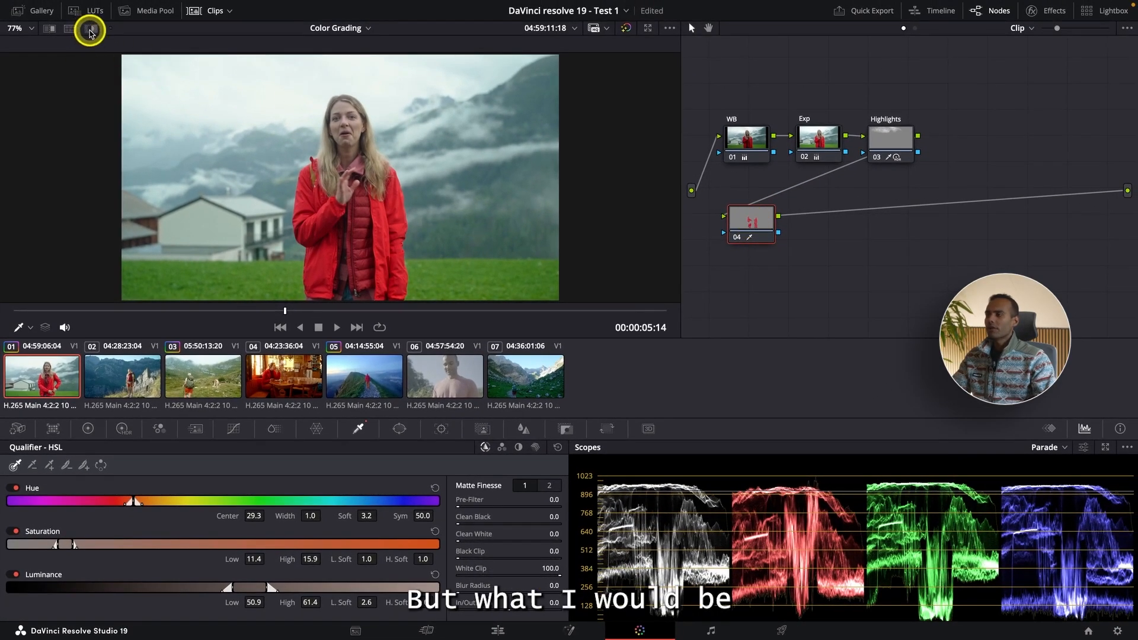
pyautogui.click(90, 30)
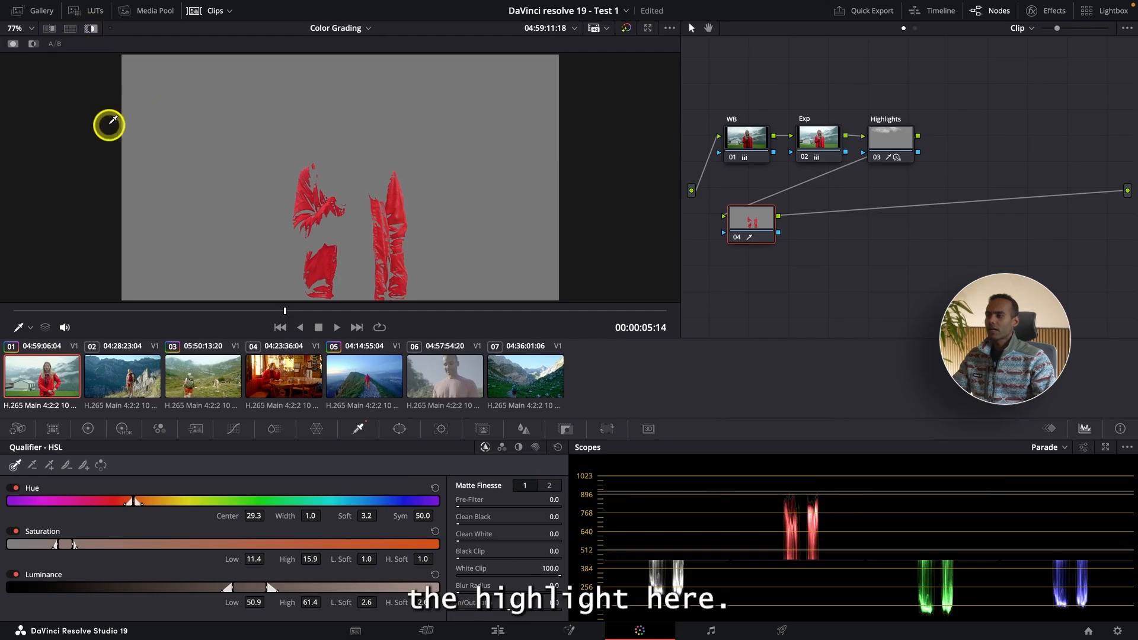
pyautogui.scroll(-2, 347, 267)
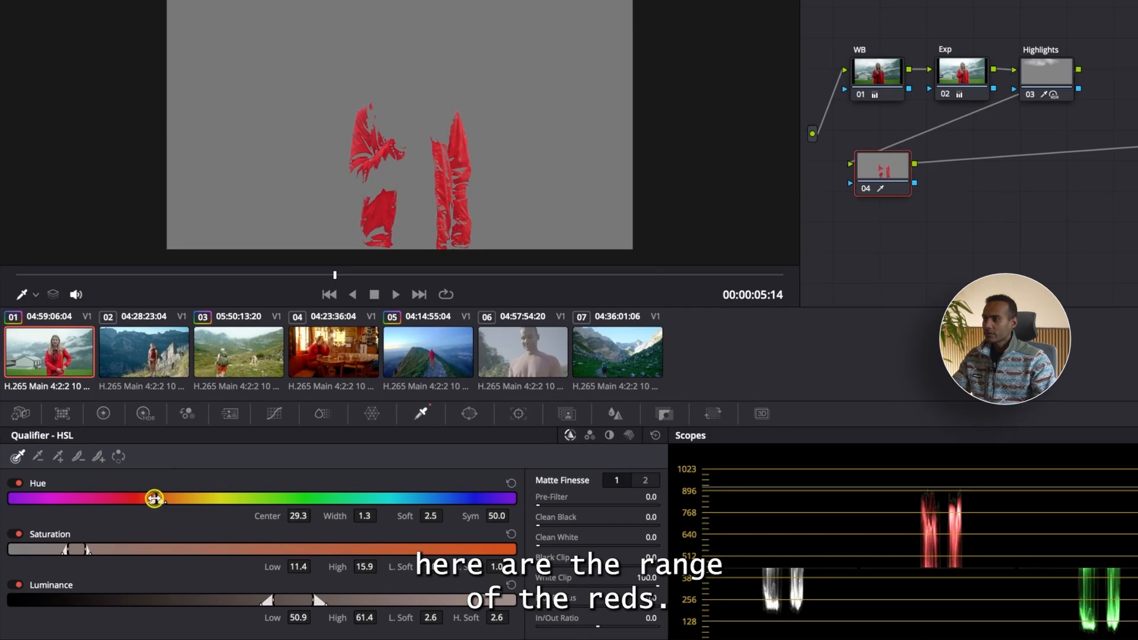
# Step: Set the qualifier's Hue to Center 27.6 and Width 12.2, and its Saturation range to Low 5.2 and High 23.1
pyautogui.moveTo(154, 499)
pyautogui.mouseDown()
pyautogui.moveTo(22, 502)
pyautogui.moveTo(168, 501)
pyautogui.moveTo(145, 499)
pyautogui.mouseUp()
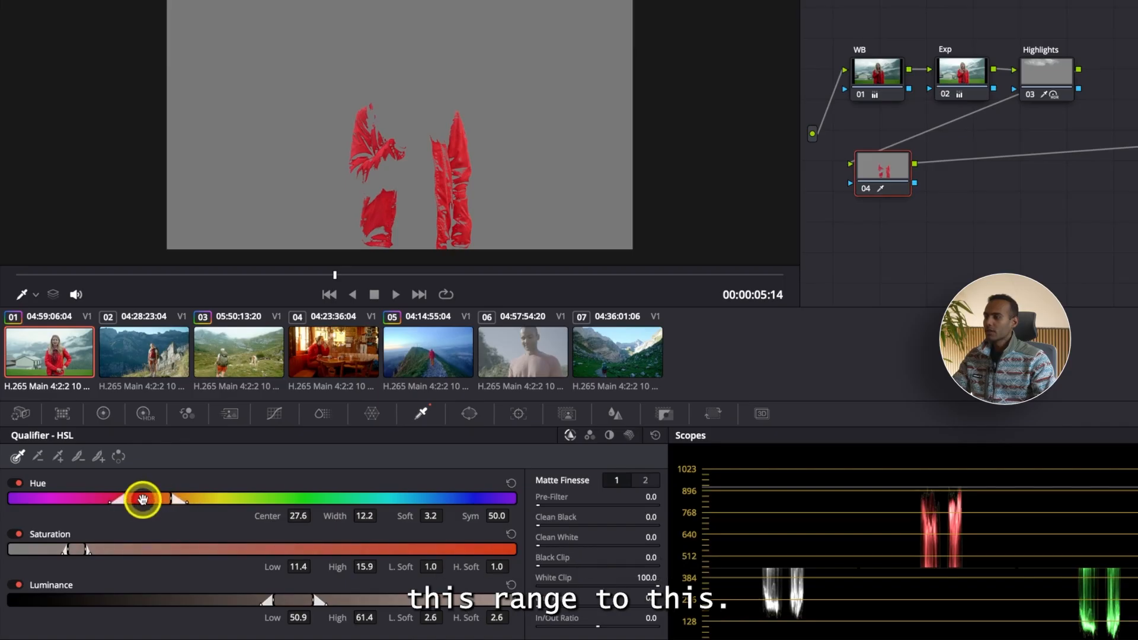
pyautogui.moveTo(84, 545); pyautogui.dragTo(505, 551)
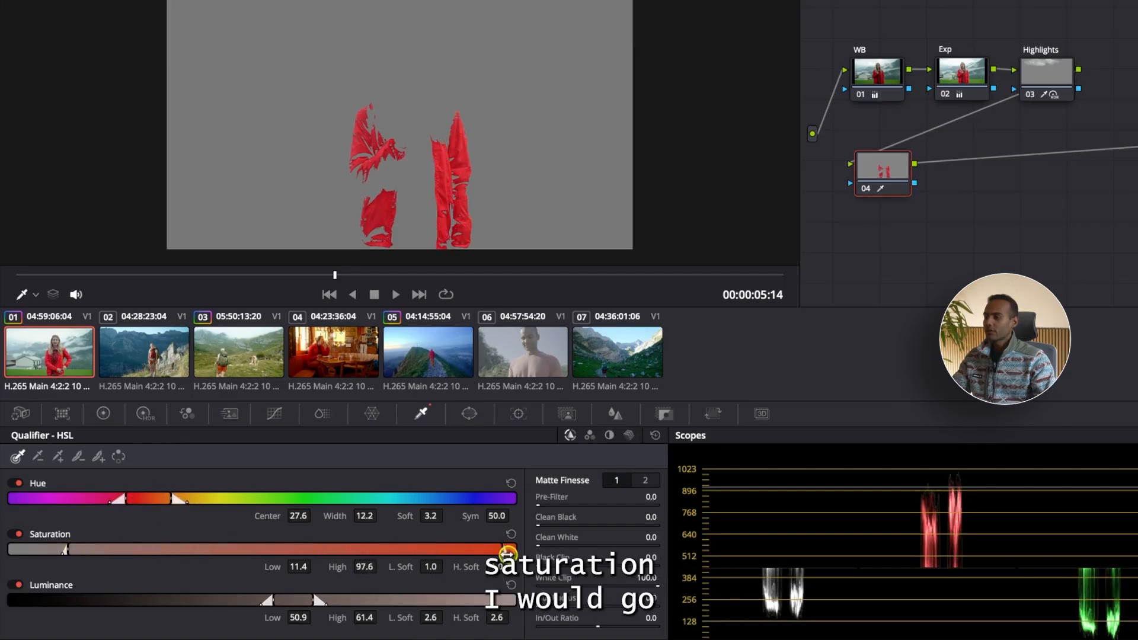
pyautogui.moveTo(64, 550); pyautogui.dragTo(27, 549)
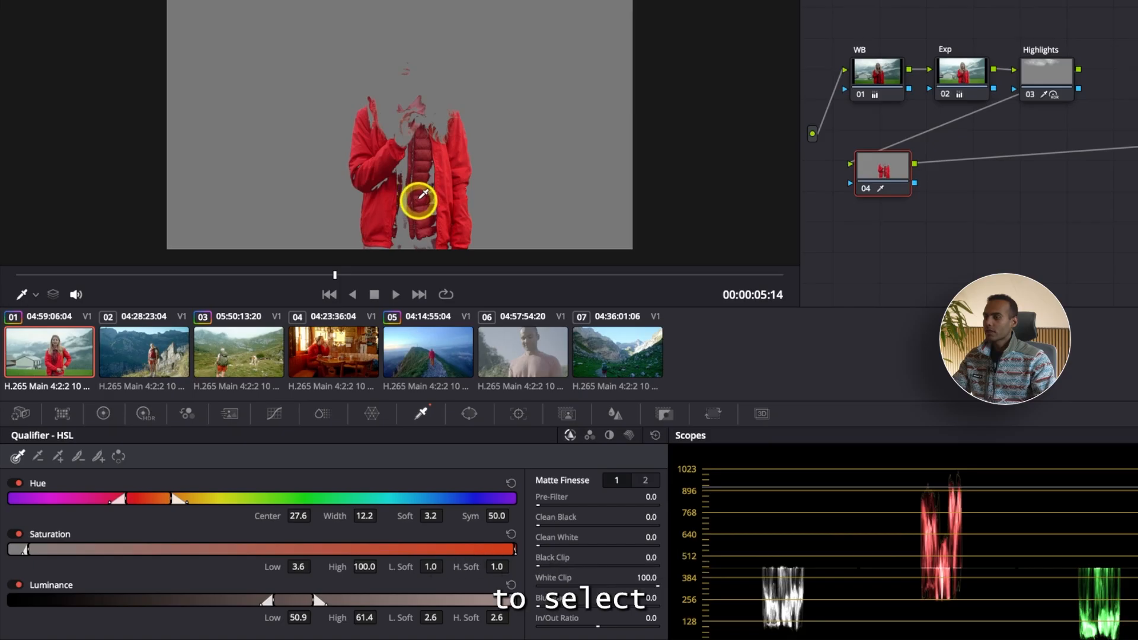
pyautogui.moveTo(26, 547); pyautogui.dragTo(45, 550)
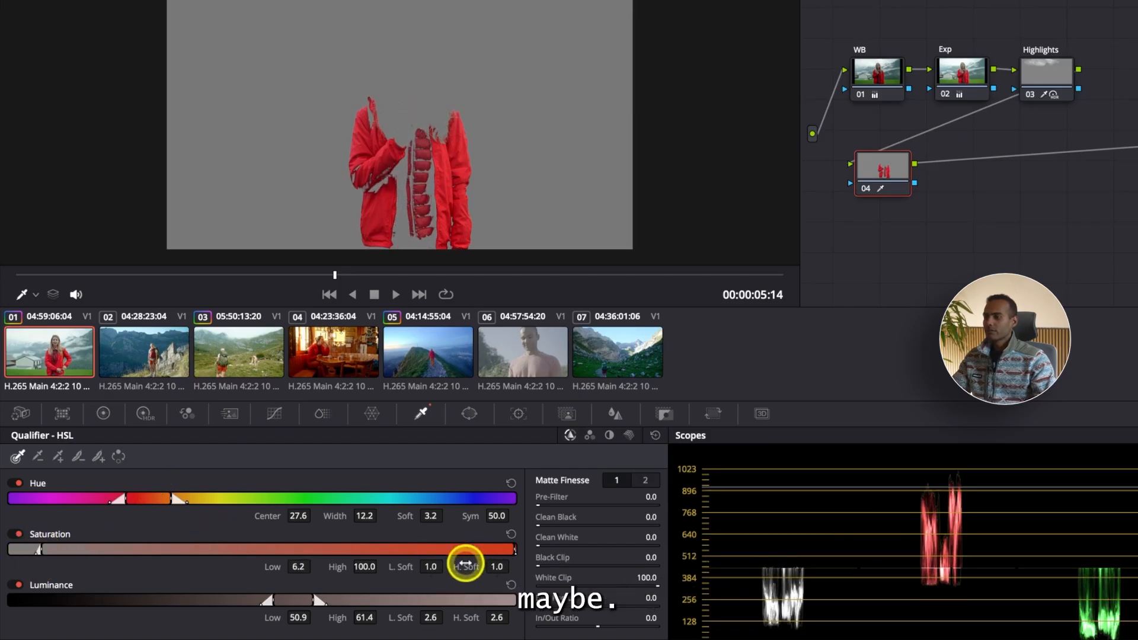
pyautogui.moveTo(514, 552); pyautogui.dragTo(506, 551)
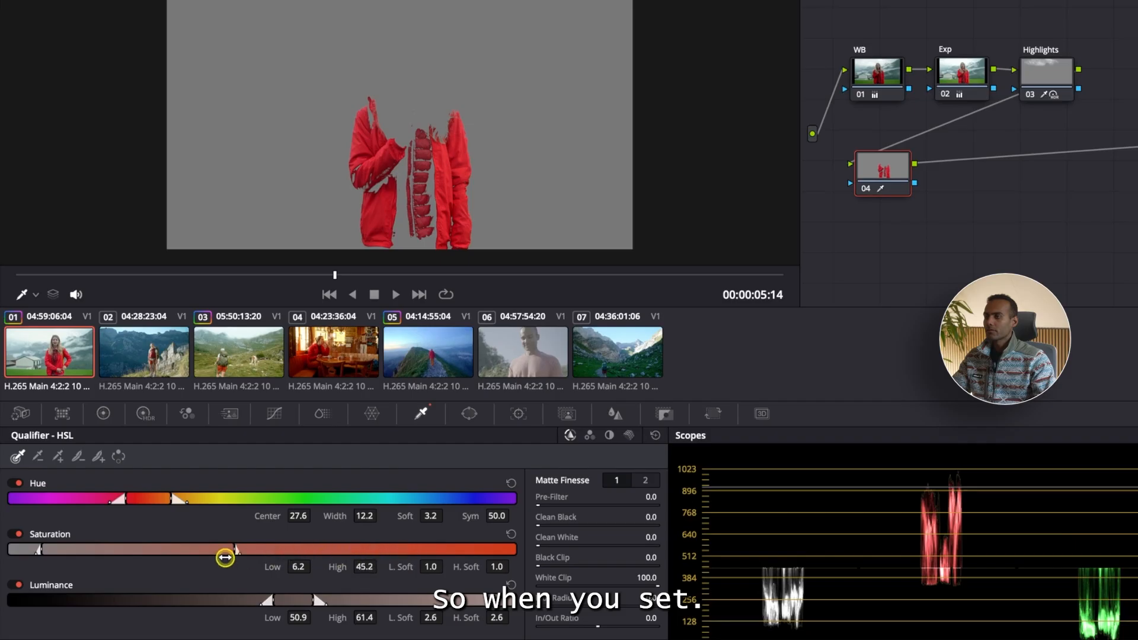
pyautogui.moveTo(130, 556); pyautogui.dragTo(66, 548)
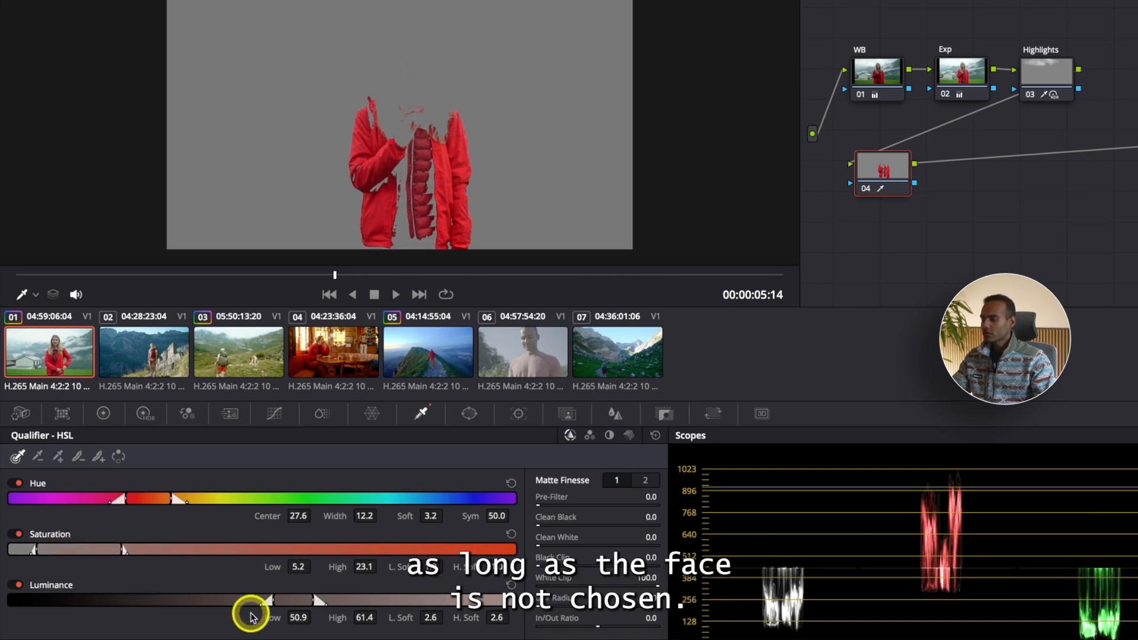
# Step: Widen the qualifier's Luminance range to Low 0.0 and High 100.0, and set Hue to Center 27.0 and Width 7.3
pyautogui.moveTo(270, 600); pyautogui.dragTo(20, 603)
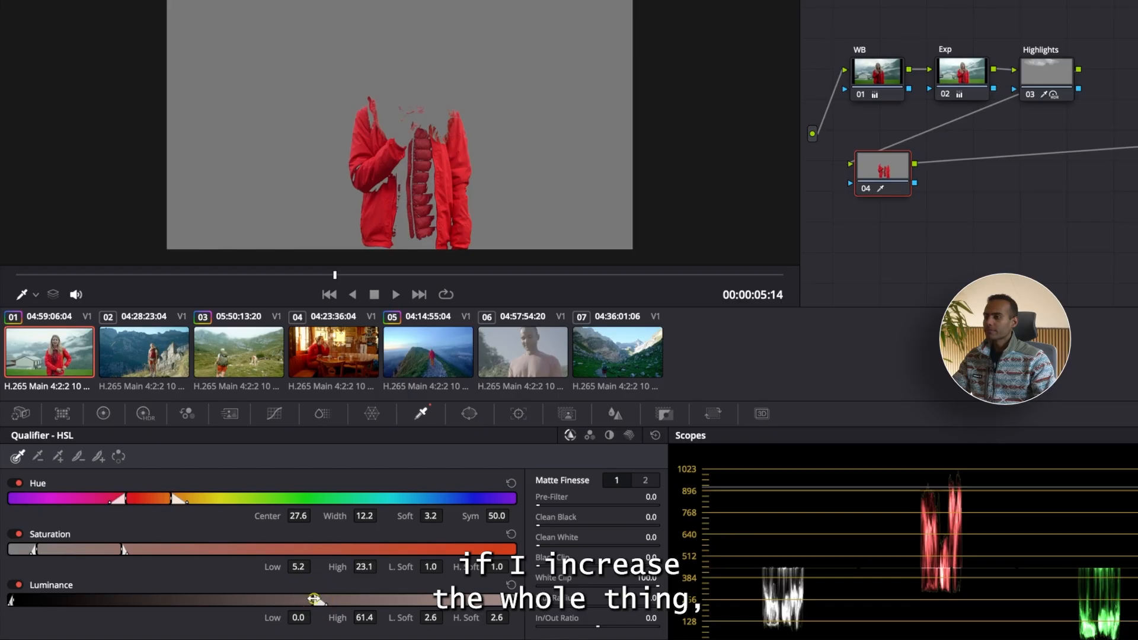
pyautogui.moveTo(314, 599); pyautogui.dragTo(504, 590)
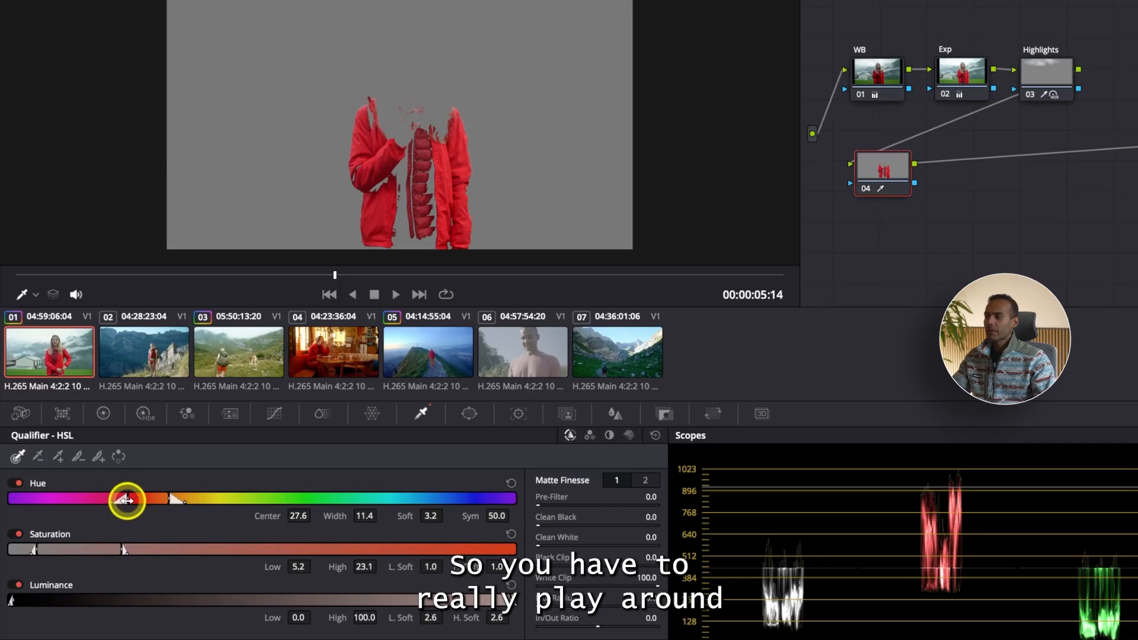
pyautogui.moveTo(125, 500)
pyautogui.mouseDown()
pyautogui.moveTo(173, 501)
pyautogui.moveTo(134, 498)
pyautogui.moveTo(145, 500)
pyautogui.mouseUp()
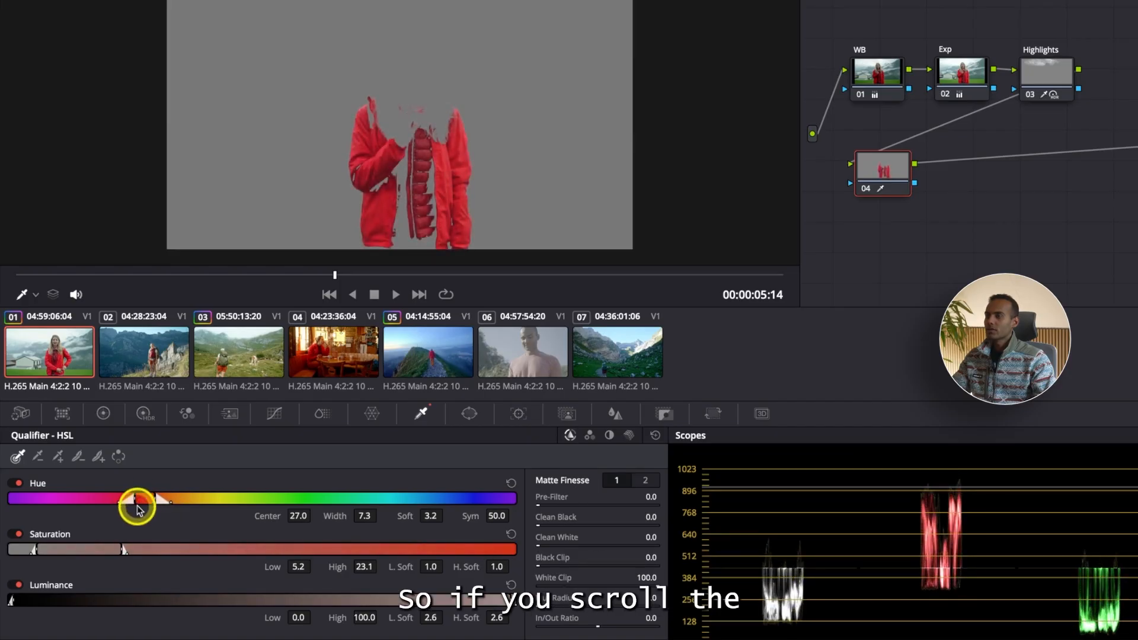
# Step: At 00:00:04:01, soften the jacket selection's edges with a Matte Finesse Blur Radius of 35.1 and an In/Out Ratio of 7.0
pyautogui.moveTo(234, 276)
pyautogui.mouseDown()
pyautogui.moveTo(37, 277)
pyautogui.moveTo(666, 234)
pyautogui.moveTo(252, 275)
pyautogui.mouseUp()
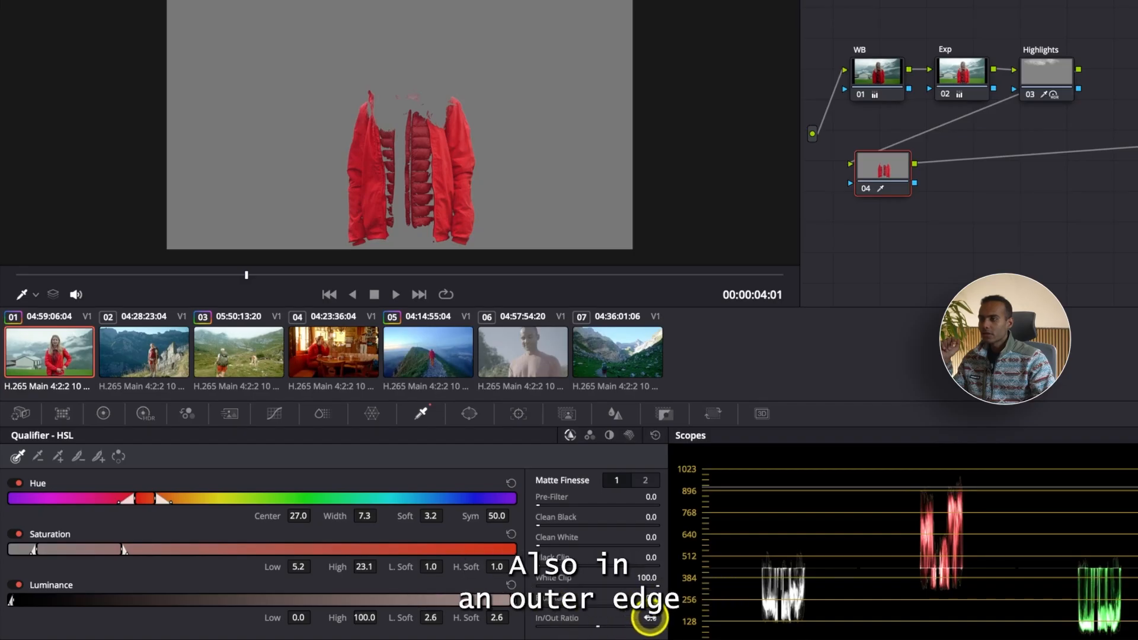
pyautogui.moveTo(652, 618); pyautogui.dragTo(740, 613)
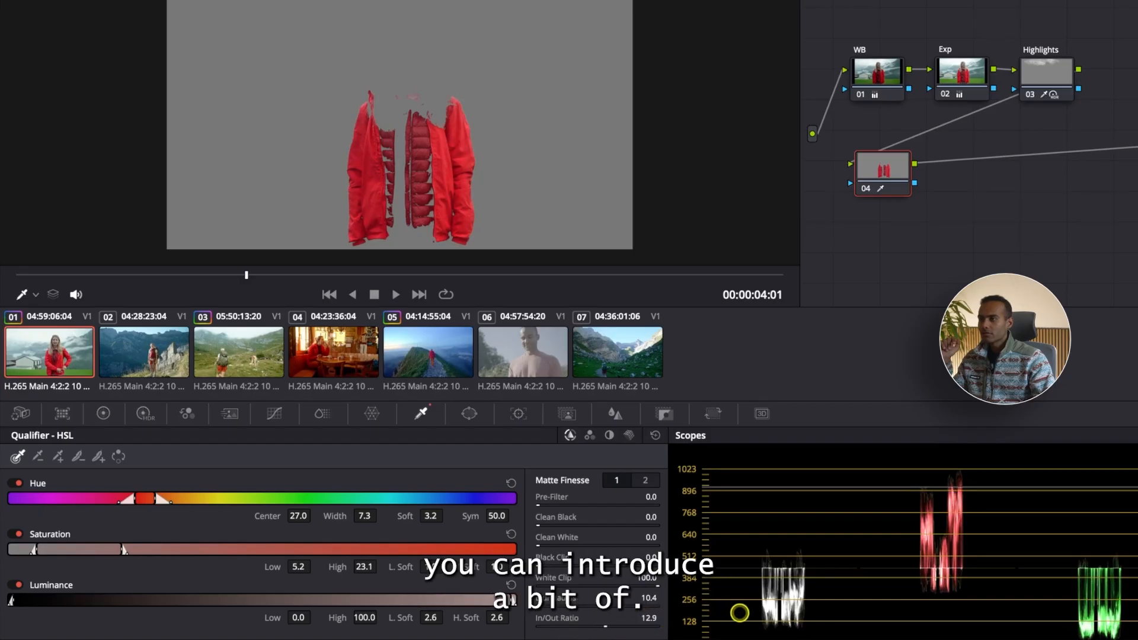
pyautogui.moveTo(900, 613); pyautogui.dragTo(880, 588)
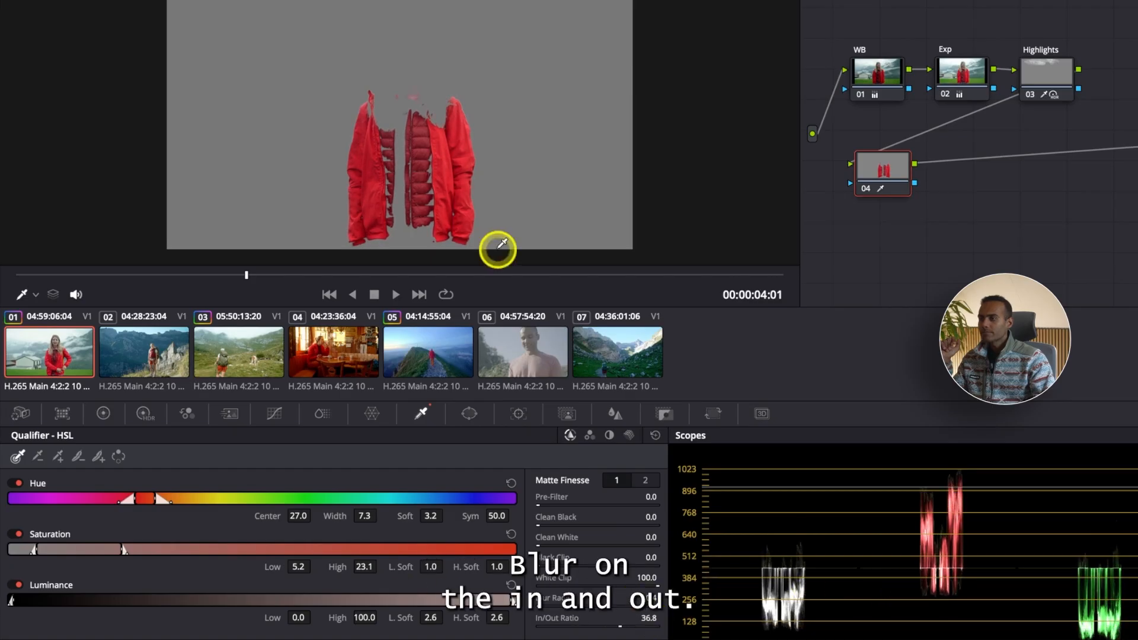
pyautogui.scroll(5, 462, 134)
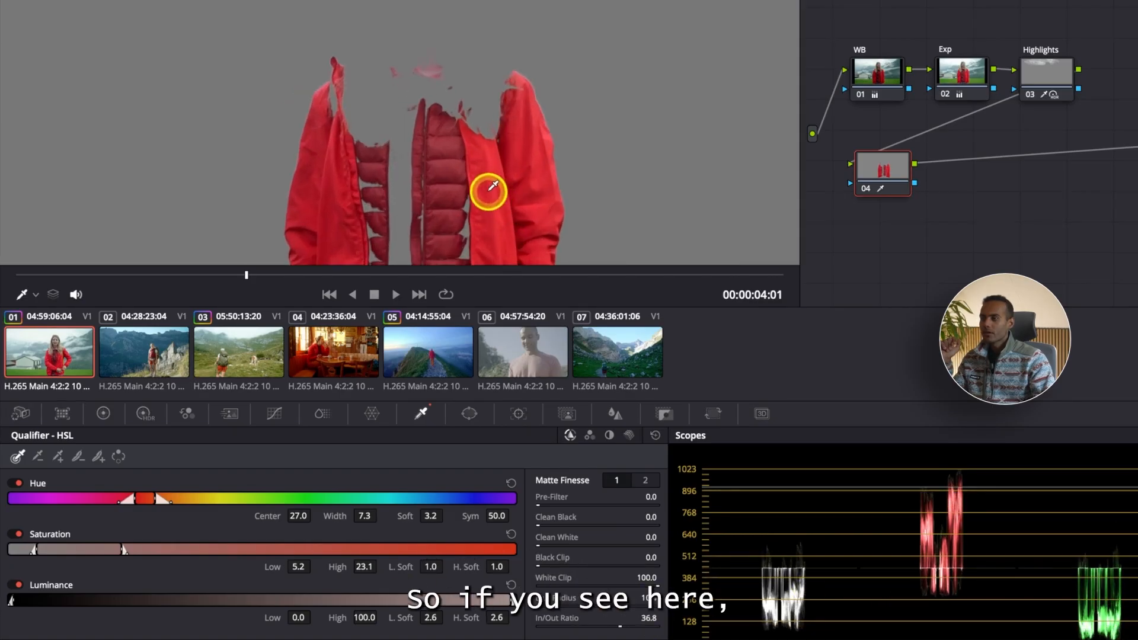
pyautogui.scroll(3, 488, 190)
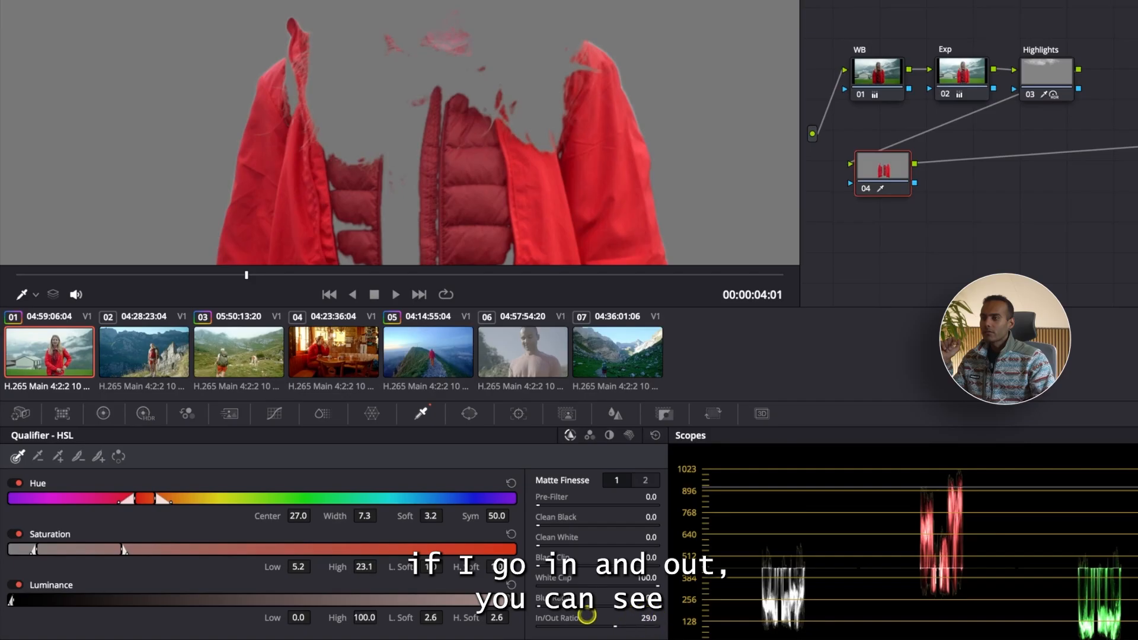
pyautogui.moveTo(586, 615)
pyautogui.mouseDown()
pyautogui.moveTo(201, 587)
pyautogui.moveTo(516, 579)
pyautogui.moveTo(357, 575)
pyautogui.moveTo(432, 581)
pyautogui.mouseUp()
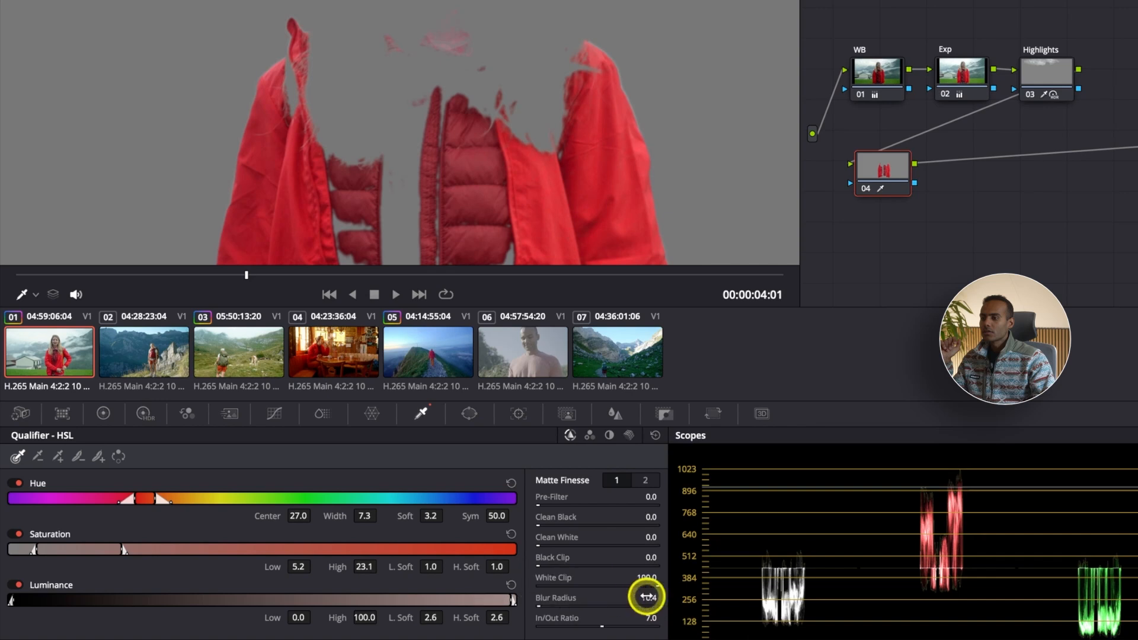
pyautogui.moveTo(648, 597); pyautogui.dragTo(932, 589)
pyautogui.moveTo(699, 283); pyautogui.dragTo(649, 289)
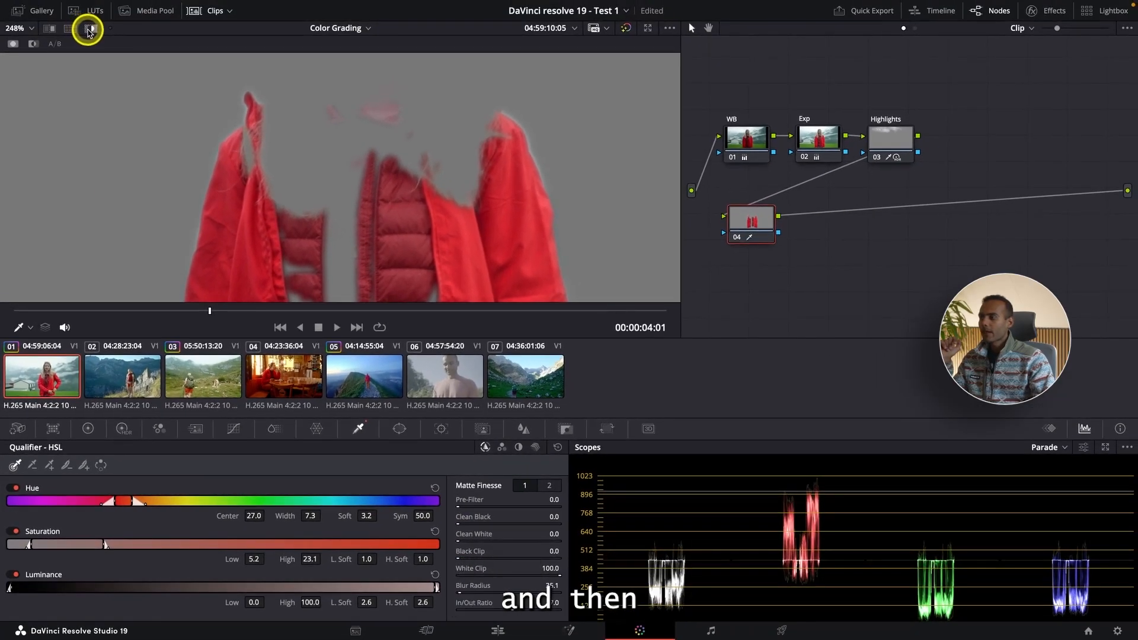
pyautogui.hotkey('shift', 'z')
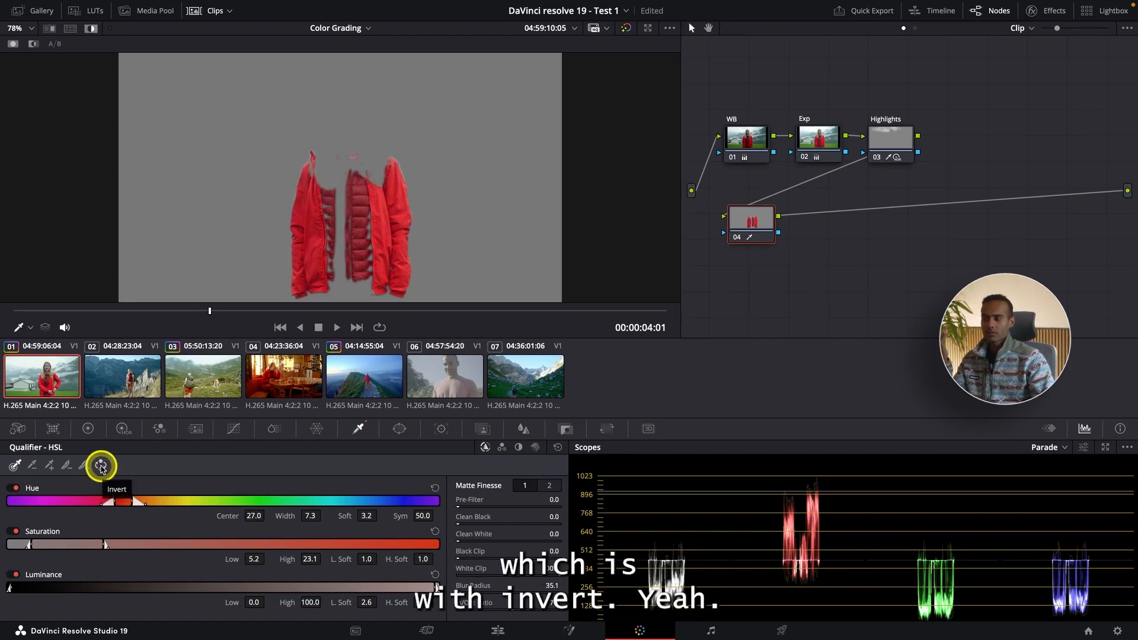
# Step: Invert the qualifier selection on node 04 and, at 00:00:06:08, add a serial node after it
pyautogui.click(101, 466)
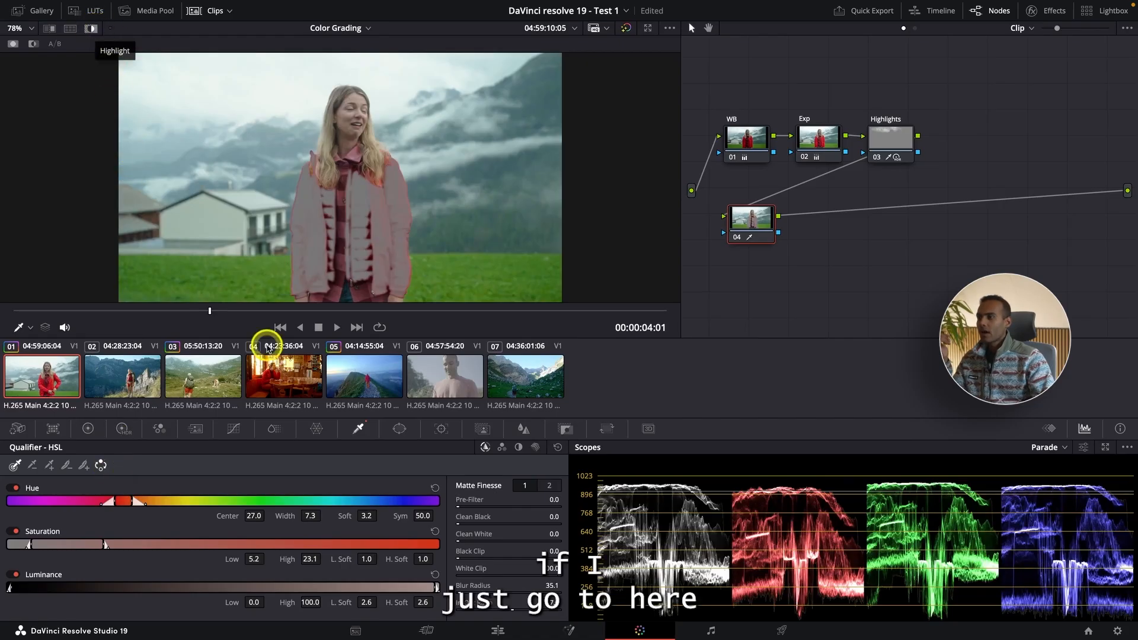
pyautogui.moveTo(291, 312); pyautogui.dragTo(322, 313)
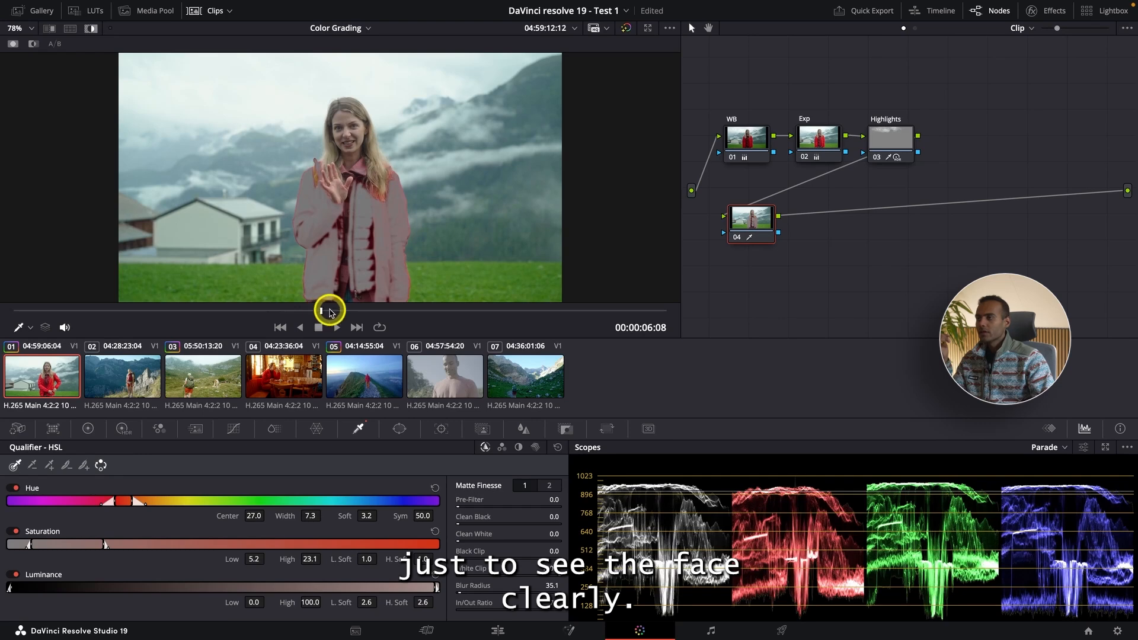
pyautogui.hotkey('alt', 's')
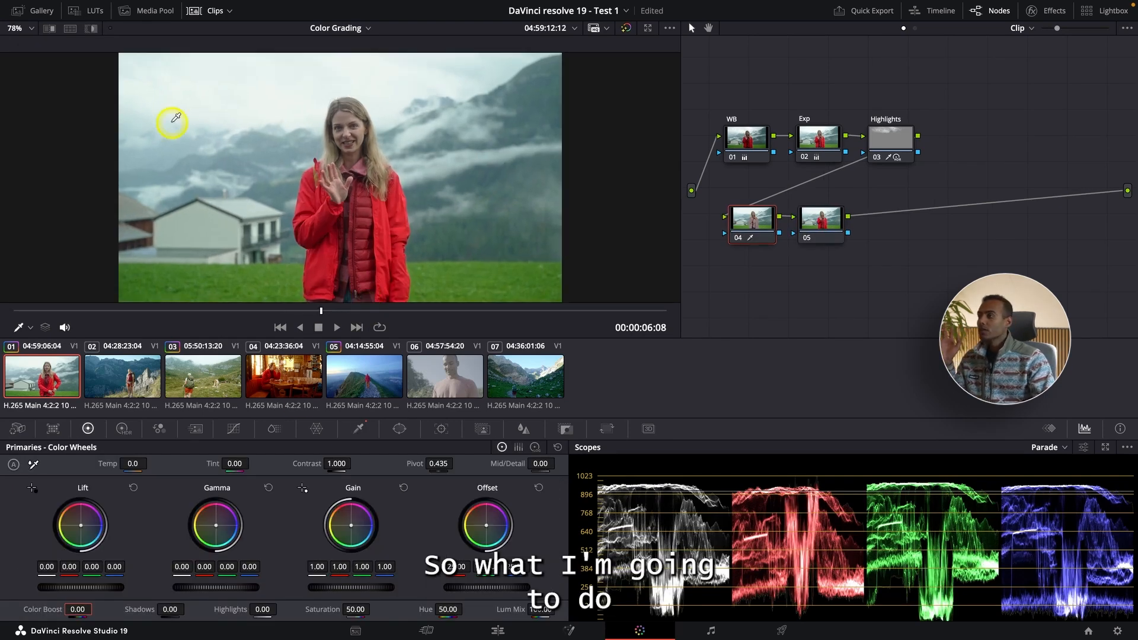
# Step: Check node 04's inverted selection in Highlight view and set the node's Color Boost to 11.00
pyautogui.click(92, 28)
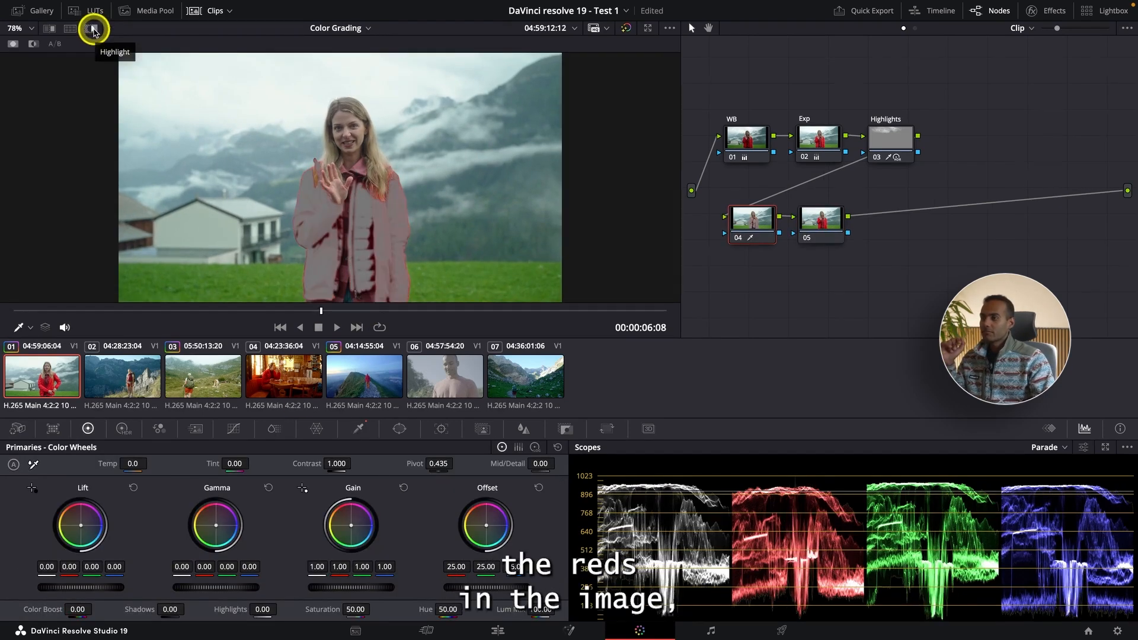
pyautogui.click(93, 30)
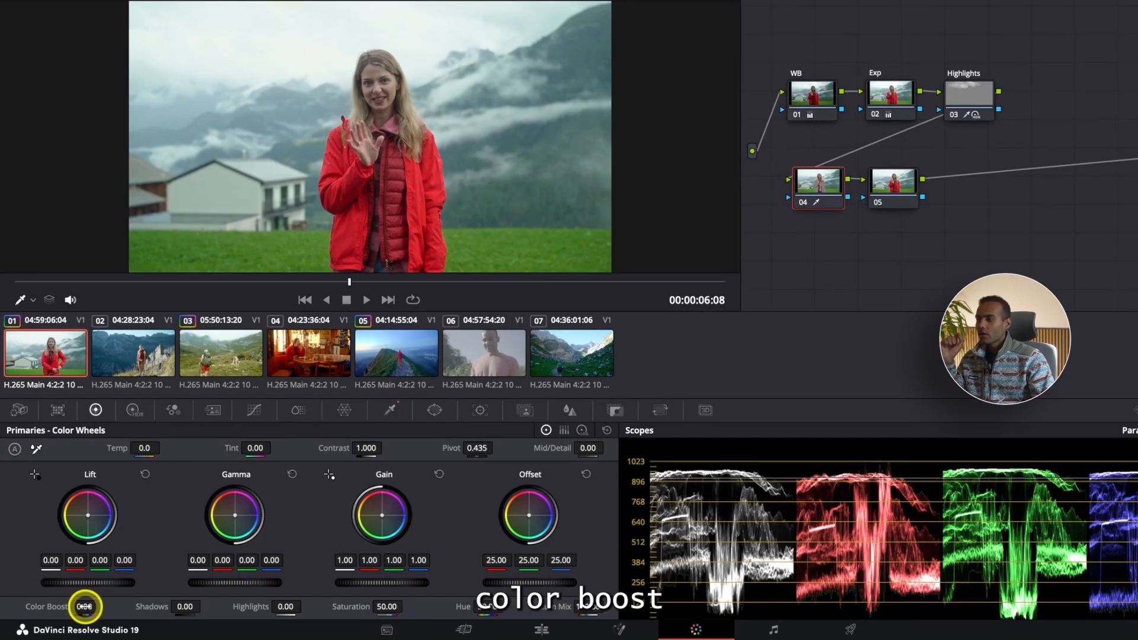
pyautogui.moveTo(84, 607)
pyautogui.mouseDown()
pyautogui.moveTo(115, 602)
pyautogui.moveTo(102, 605)
pyautogui.mouseUp()
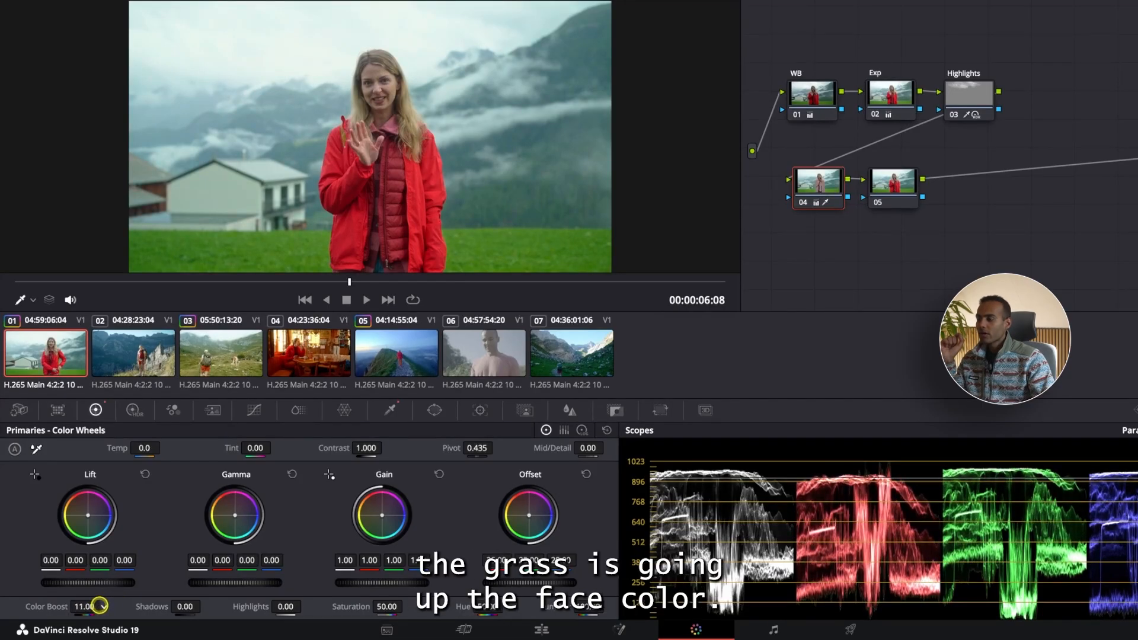
# Step: Hide the clip thumbnails and compare the woman's face up close with node 04 disabled and enabled
pyautogui.scroll(5, 399, 91)
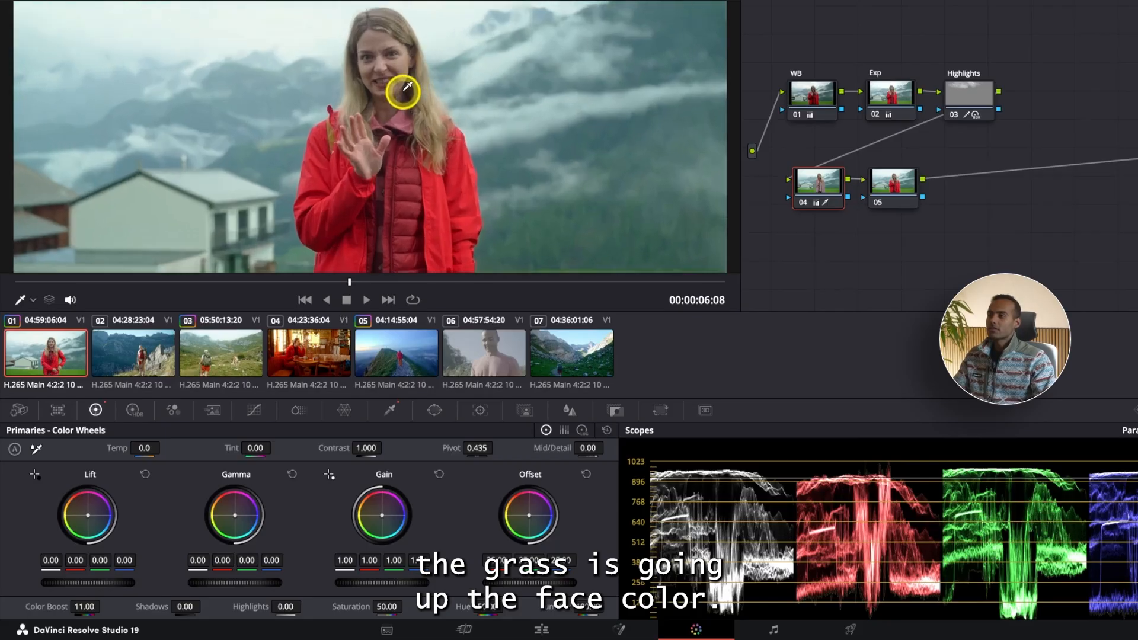
pyautogui.click(248, 1)
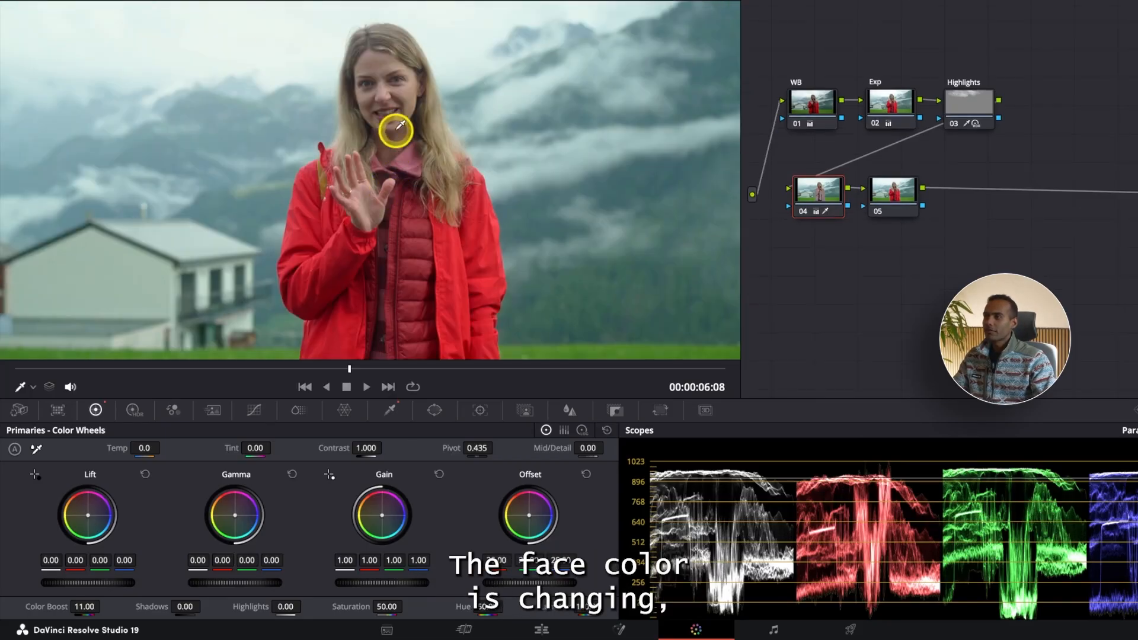
pyautogui.scroll(3, 395, 120)
pyautogui.hotkey('ctrl', 'd')
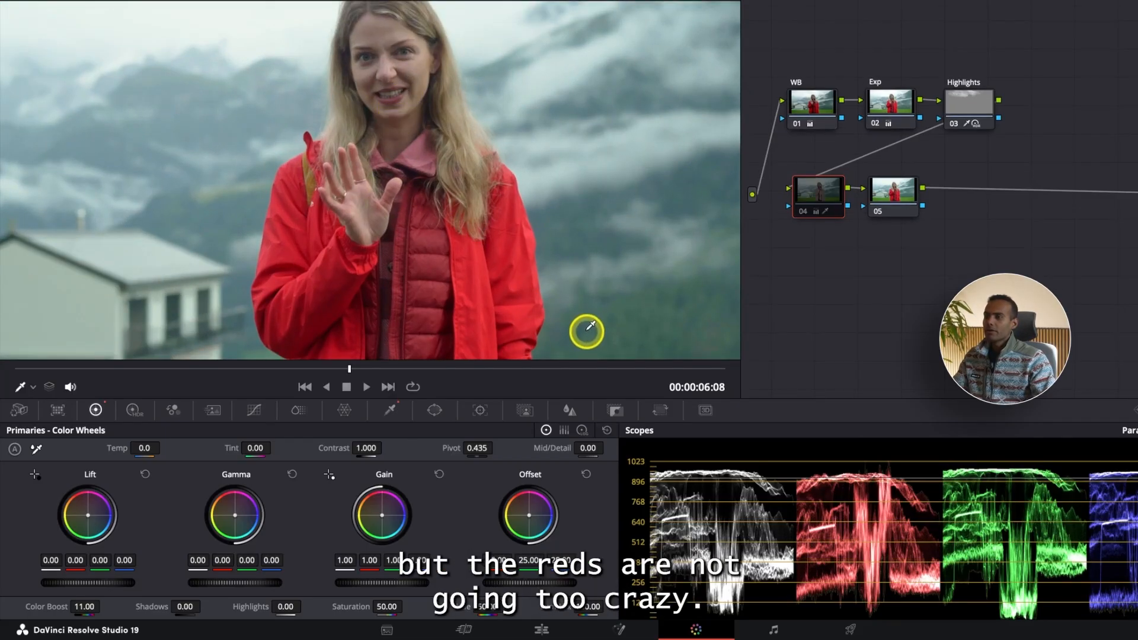
pyautogui.hotkey('ctrl', 'd')
pyautogui.hotkey('ctrl', 'd')
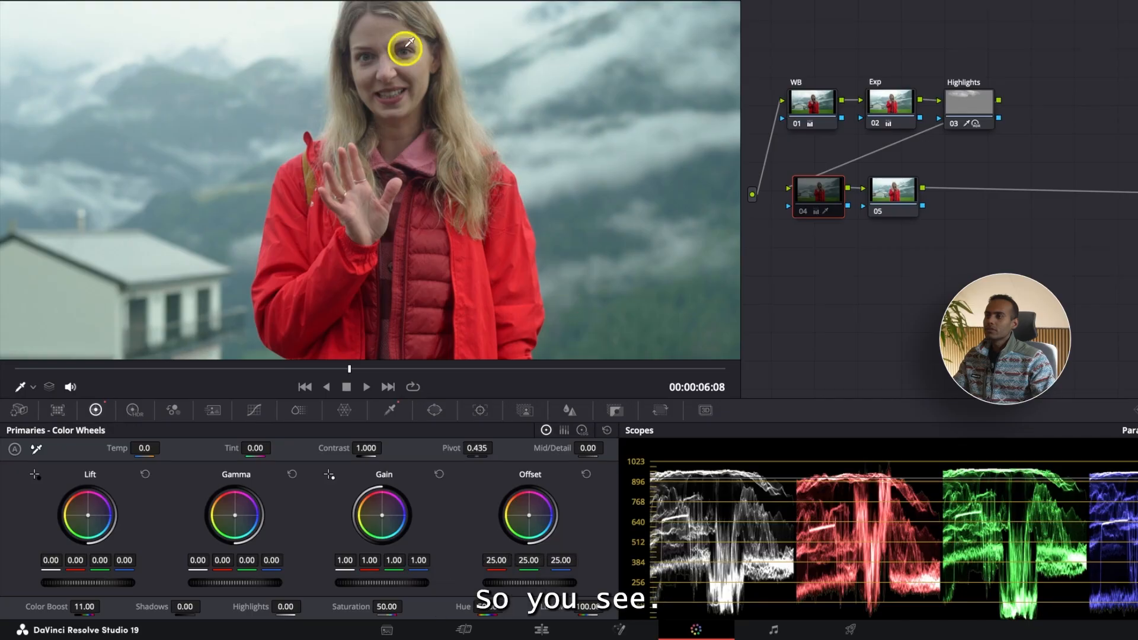
pyautogui.hotkey('ctrl', 'd')
pyautogui.scroll(2, 414, 77)
pyautogui.scroll(2, 416, 85)
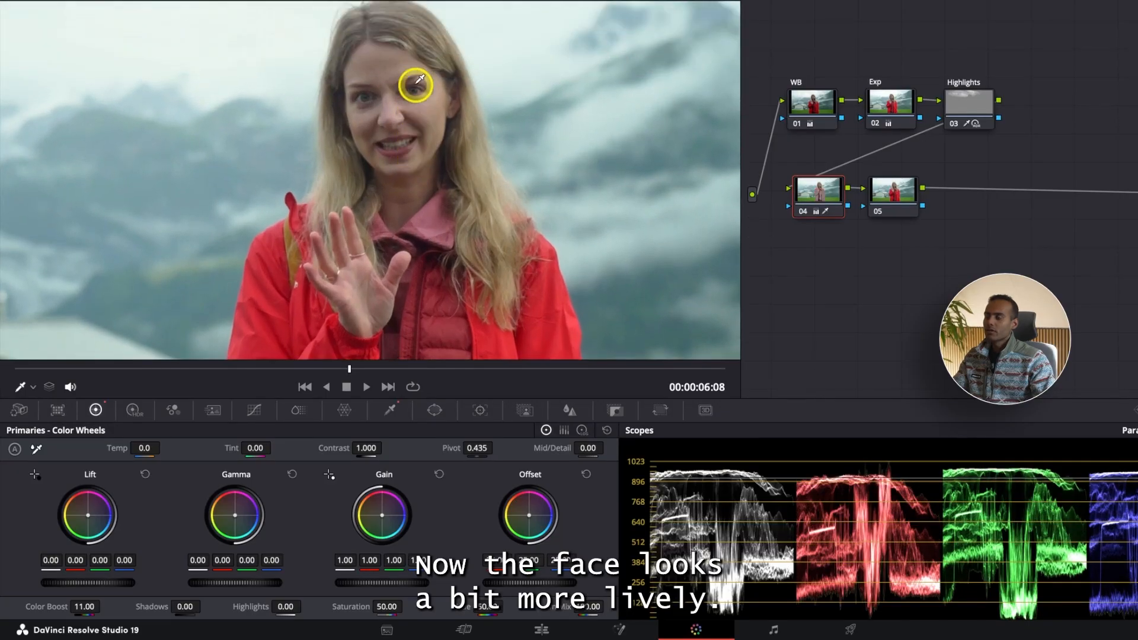
pyautogui.hotkey('ctrl', 'd')
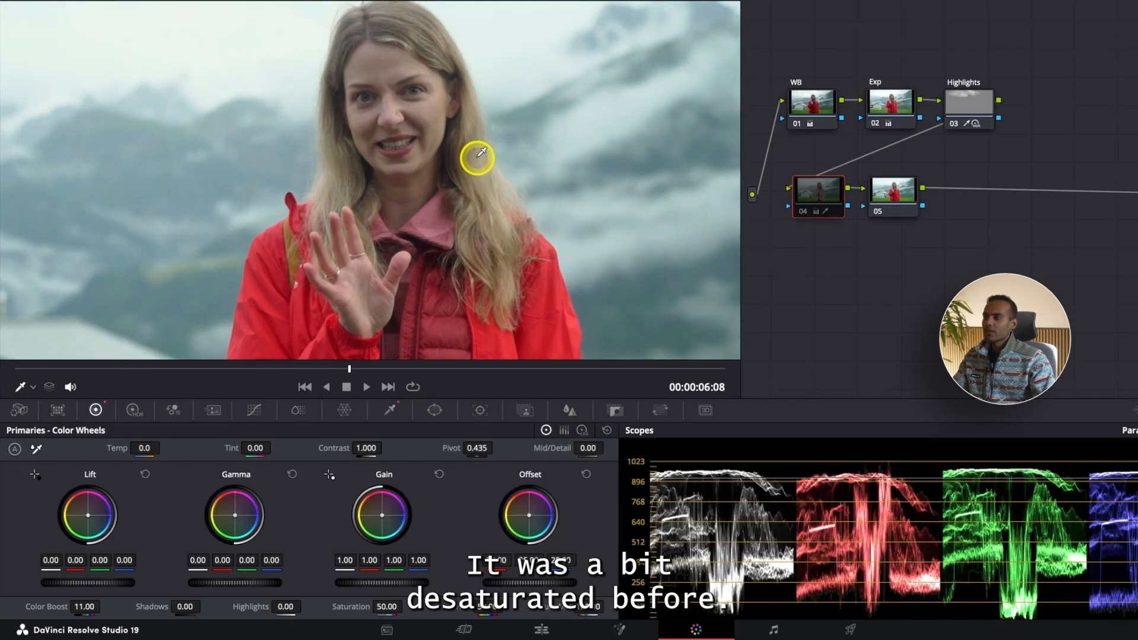
pyautogui.hotkey('ctrl', 'd')
pyautogui.hotkey('ctrl', 'd')
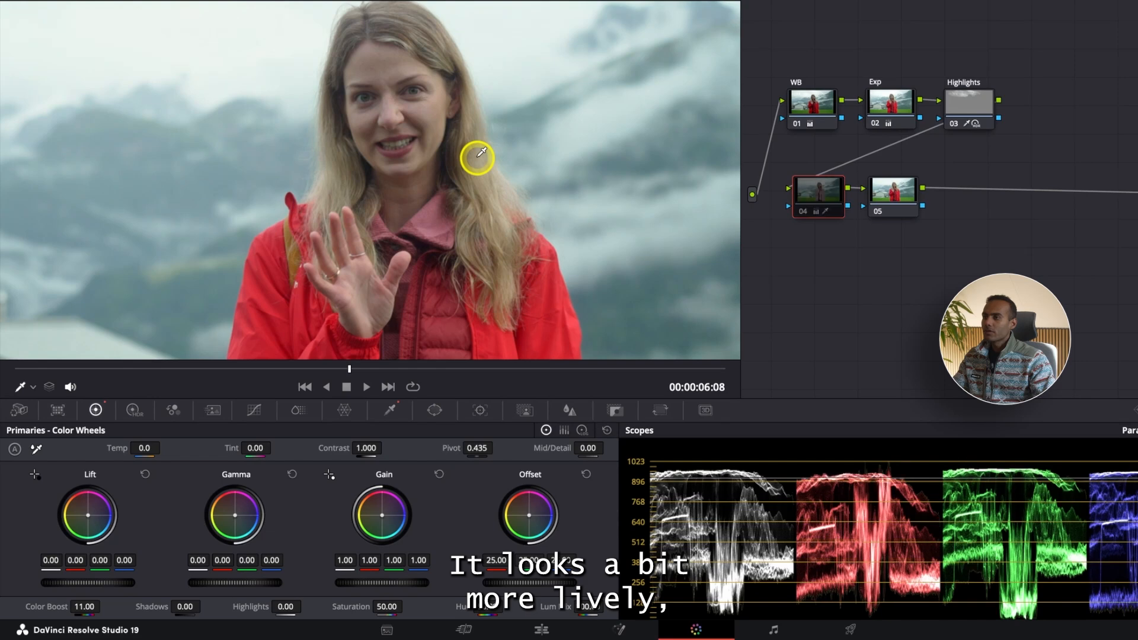
pyautogui.hotkey('ctrl', 'd')
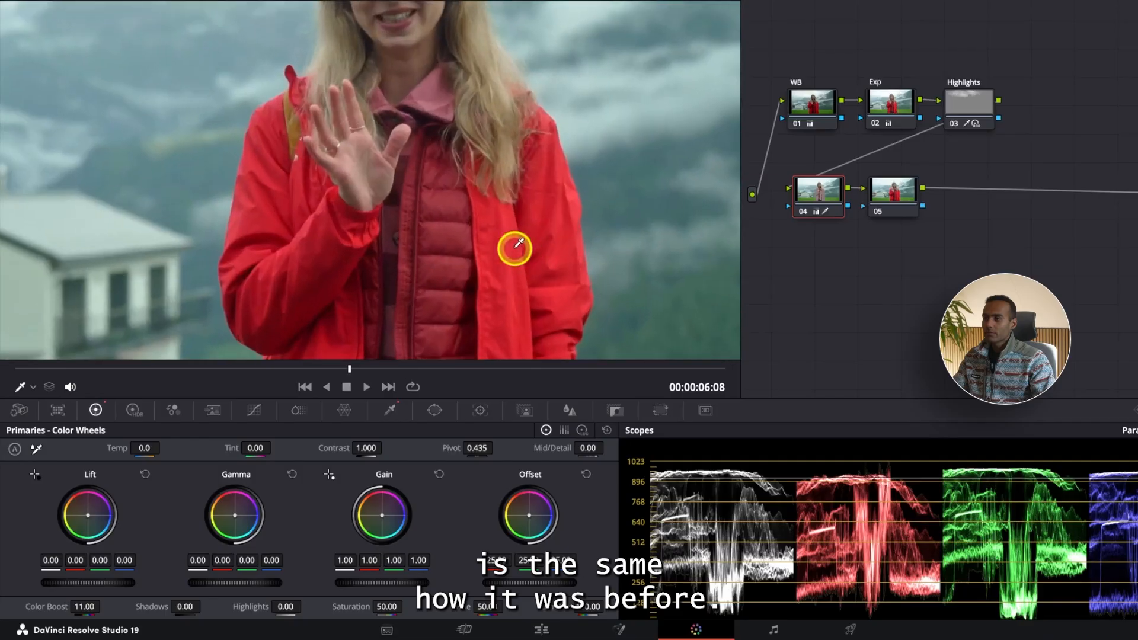
# Step: Compare the red jacket and the face in close-up before and after node 04's adjustment
pyautogui.click(685, 317)
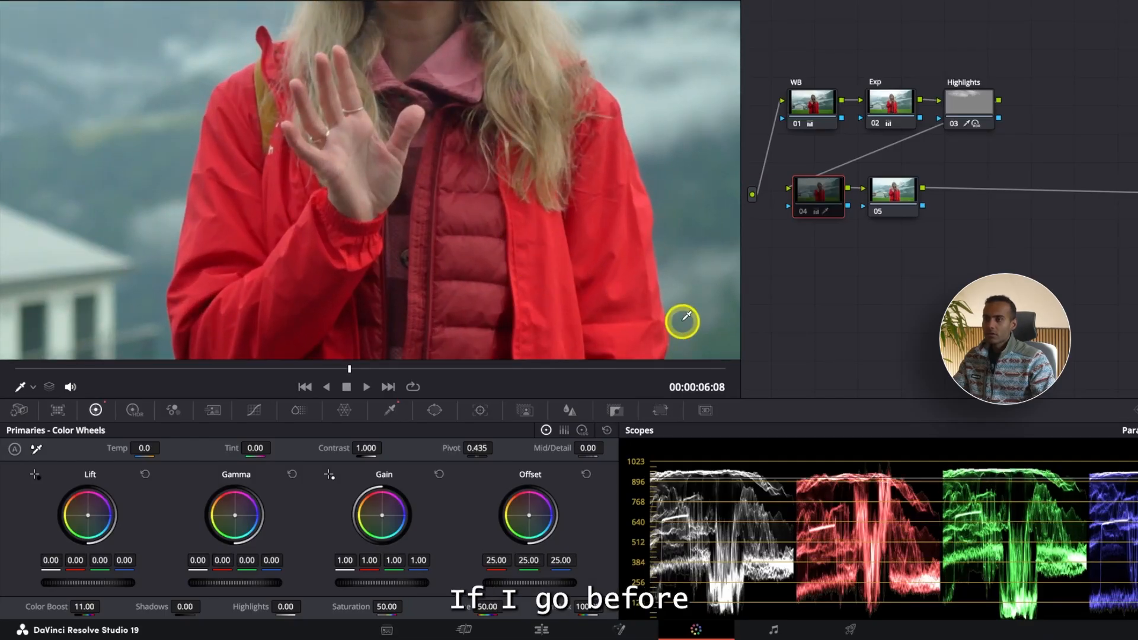
pyautogui.hotkey('ctrl', 'd')
pyautogui.hotkey('ctrl', 'd')
pyautogui.hotkey('ctrl', 'd')
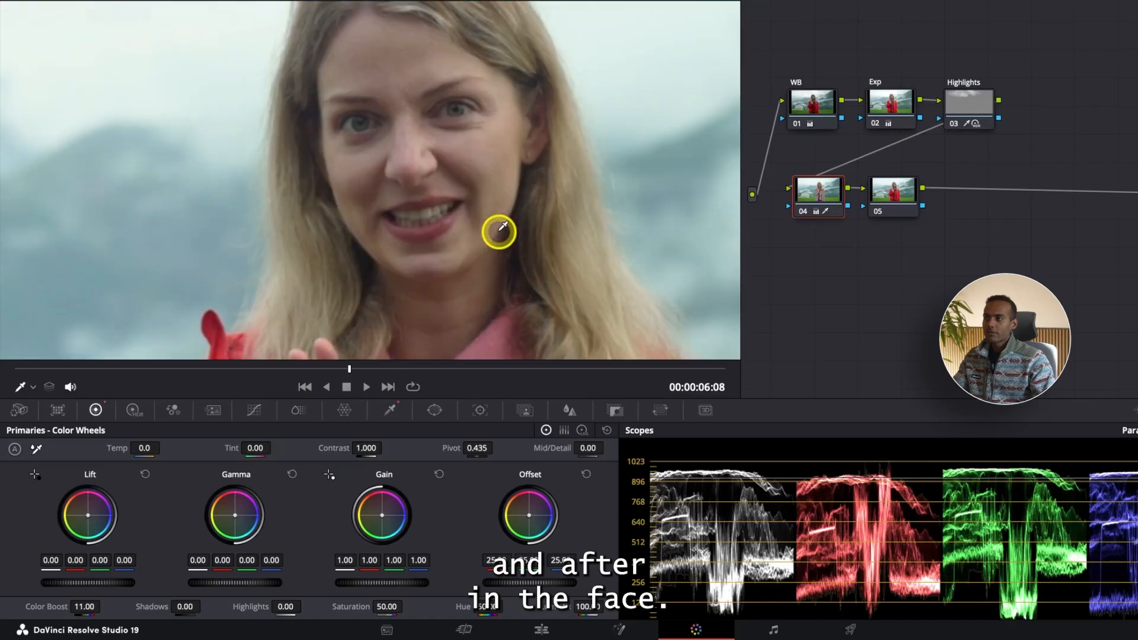
pyautogui.hotkey('ctrl', 'd')
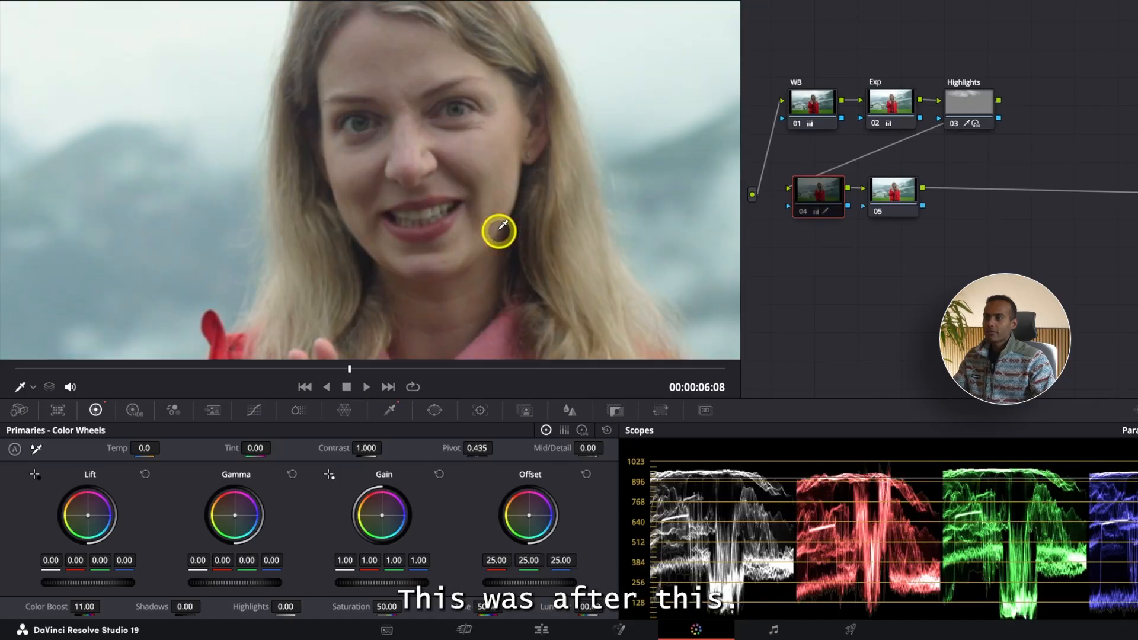
pyautogui.hotkey('ctrl', 'd')
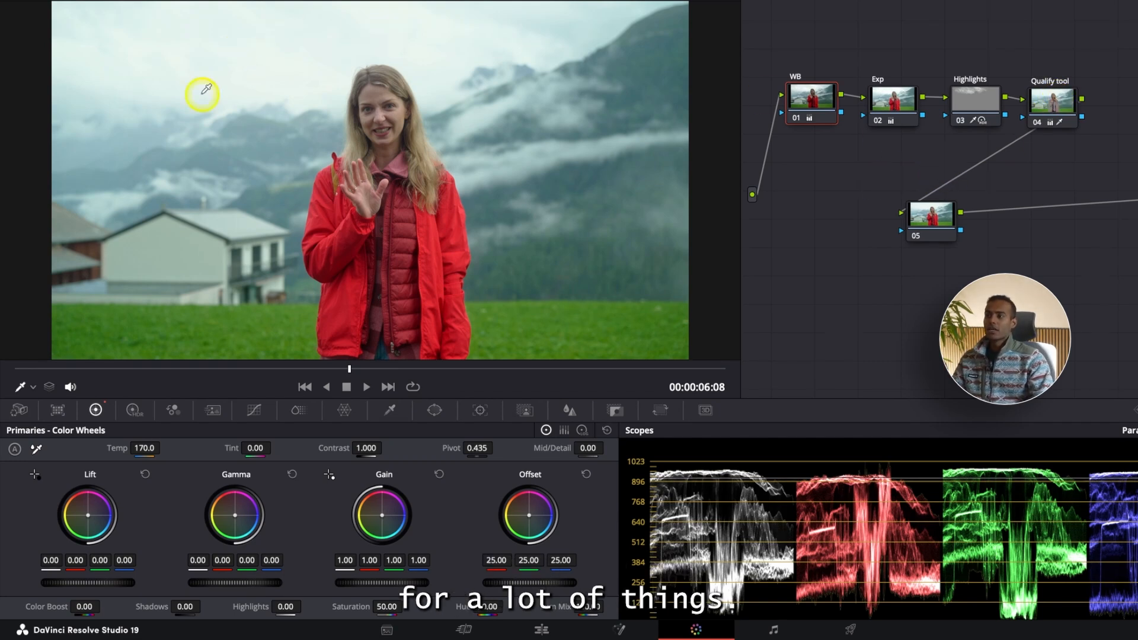
# Step: Try Gain 2.97 and Hue 100.00 on the Qualify tool node to test the protected reds, reverting each change
pyautogui.click(1057, 102)
pyautogui.moveTo(376, 584); pyautogui.dragTo(812, 282)
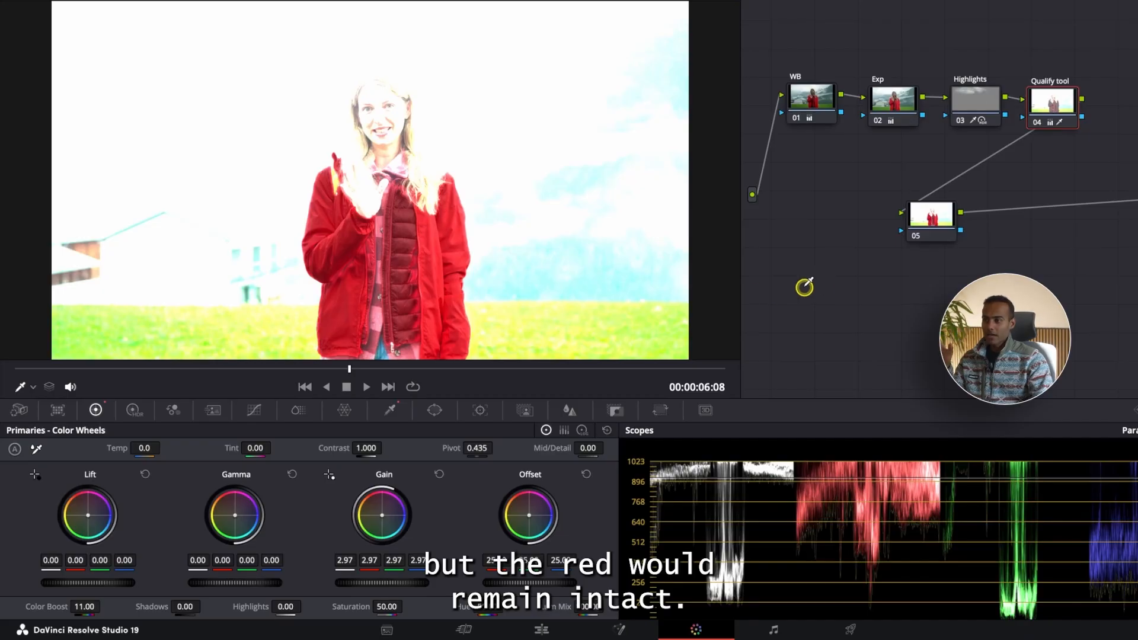
pyautogui.moveTo(804, 287); pyautogui.dragTo(500, 292)
pyautogui.click(439, 475)
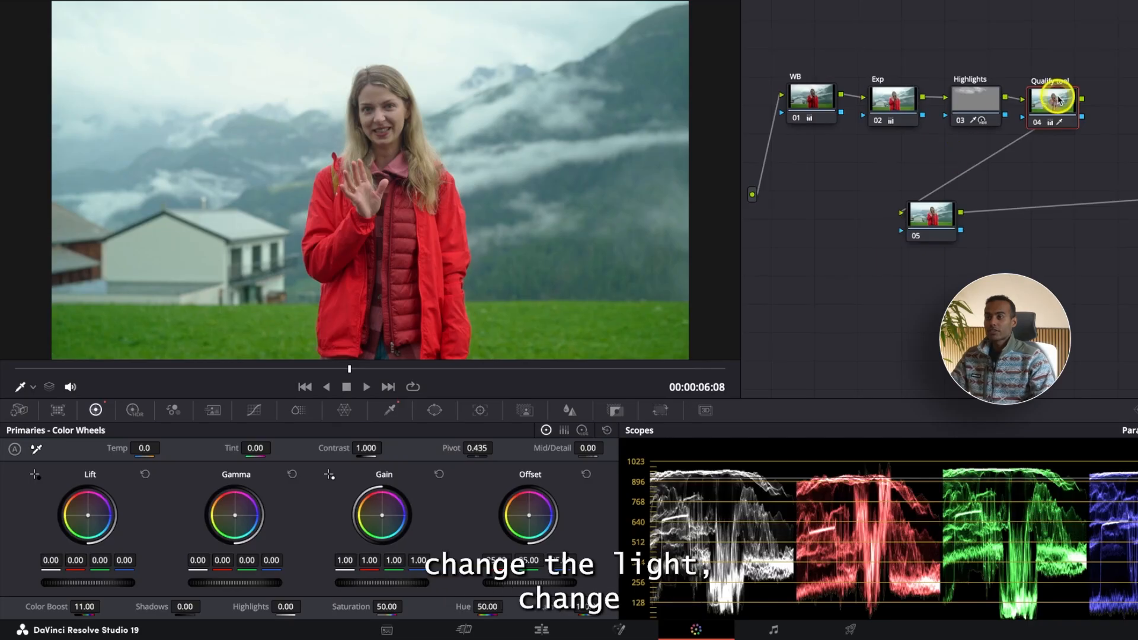
pyautogui.moveTo(483, 605); pyautogui.dragTo(669, 597)
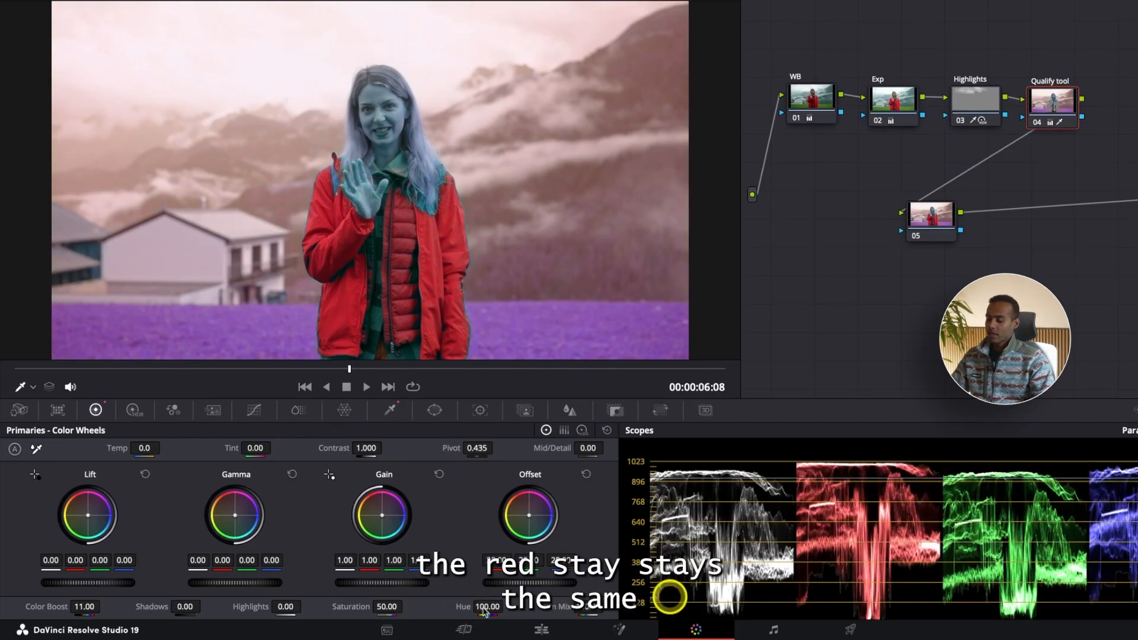
pyautogui.hotkey('ctrl', 'z')
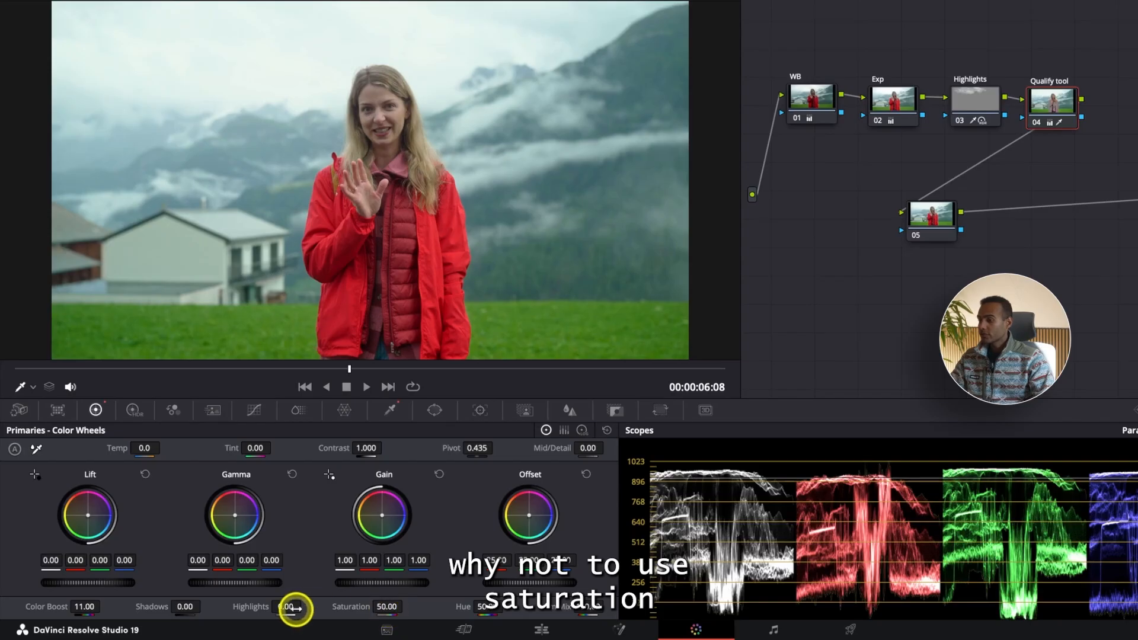
# Step: Raise the Highlights value on the Qualify tool node to 39.50
pyautogui.moveTo(277, 605); pyautogui.dragTo(351, 601)
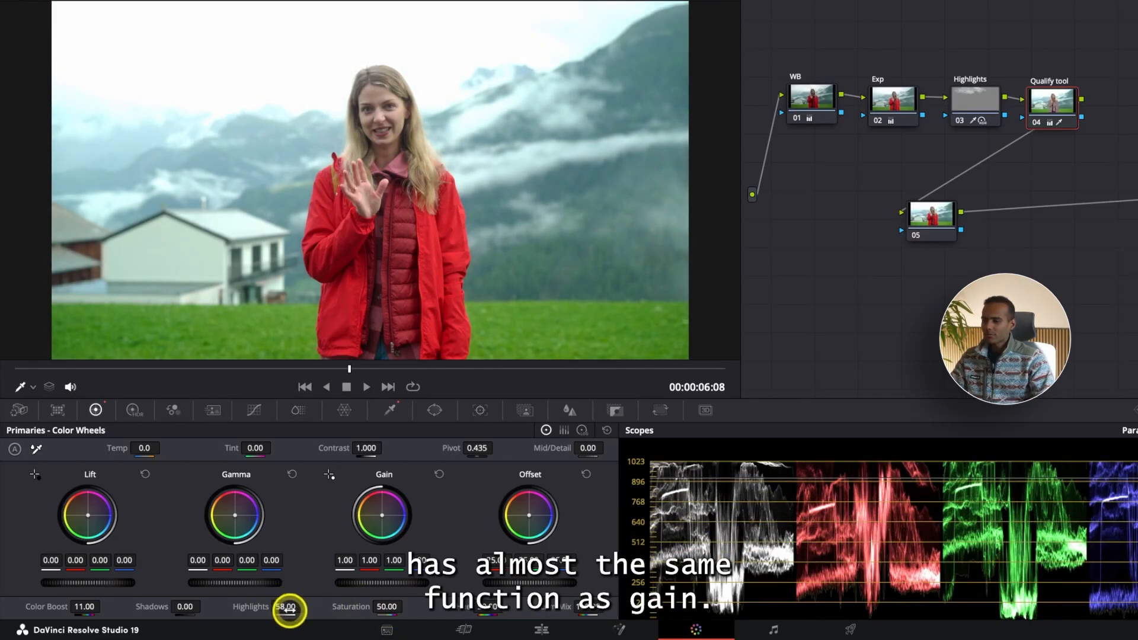
pyautogui.moveTo(283, 606); pyautogui.dragTo(385, 609)
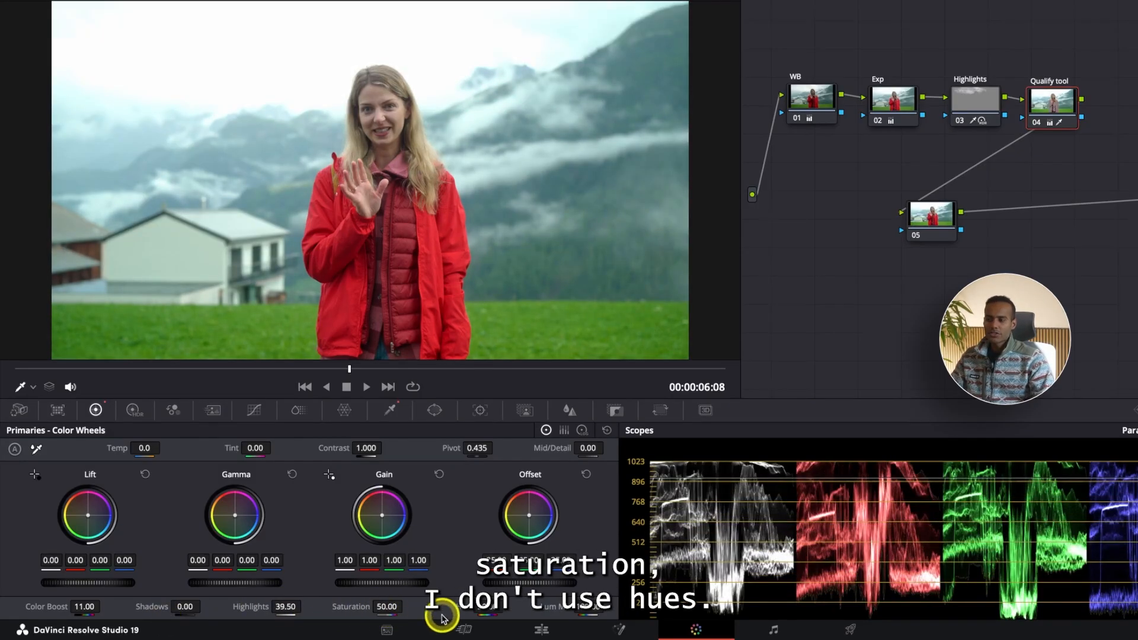
# Step: Reset the Highlights value on the Qualify tool node to 0.00
pyautogui.moveTo(485, 608); pyautogui.dragTo(511, 619)
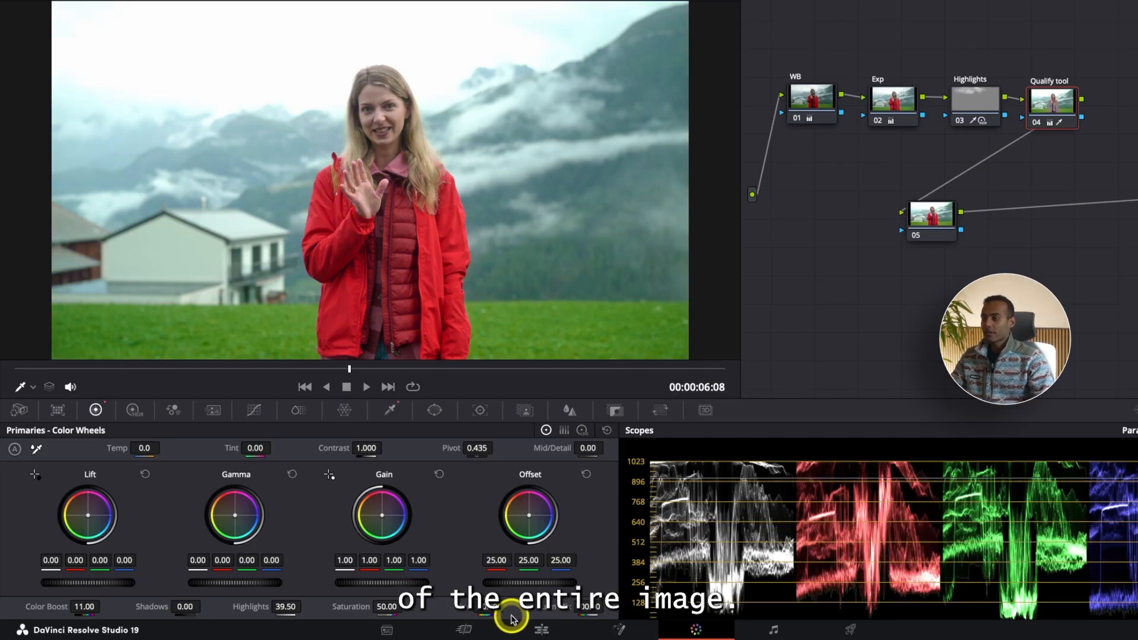
pyautogui.doubleClick(288, 609)
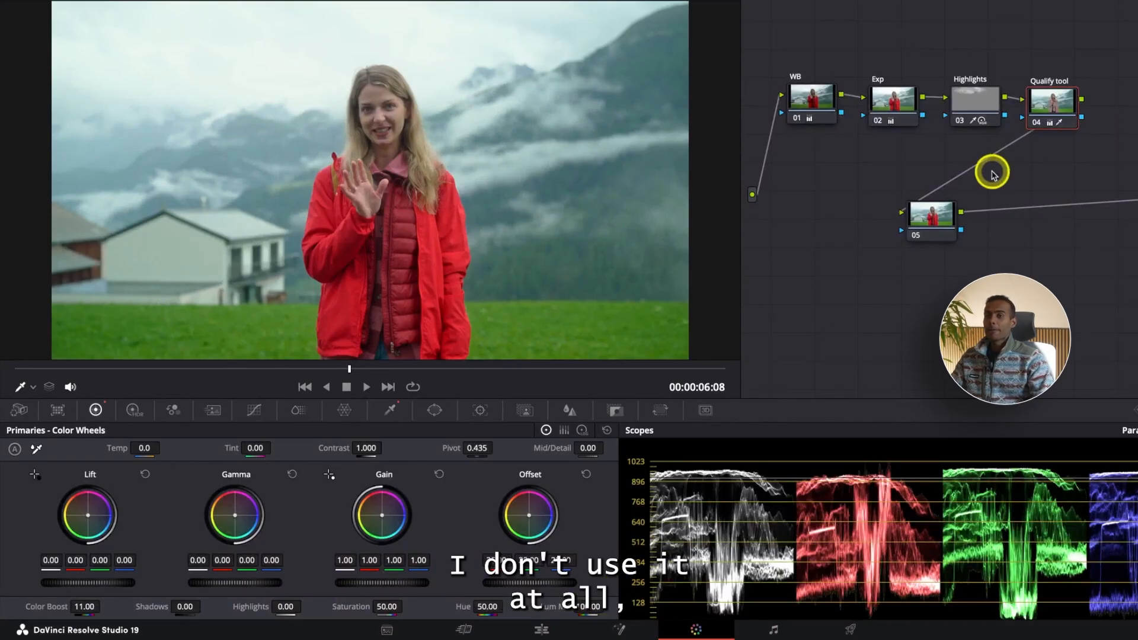
# Step: Lower Mid/Detail on node 05 to -36.50 while viewing the woman's face up close
pyautogui.click(930, 218)
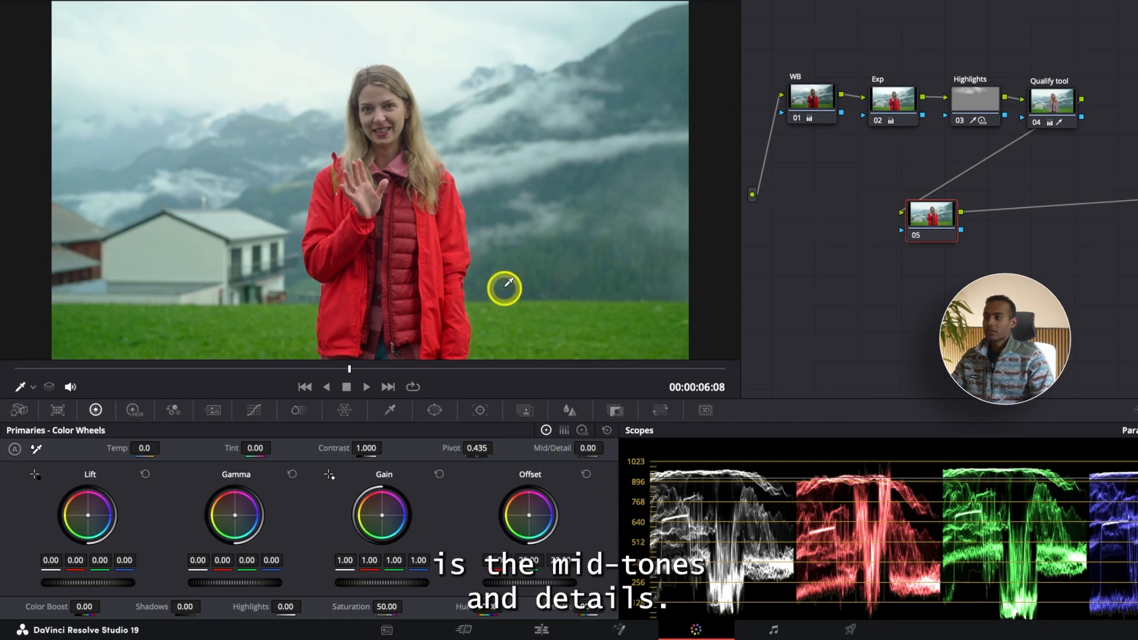
pyautogui.scroll(6, 401, 97)
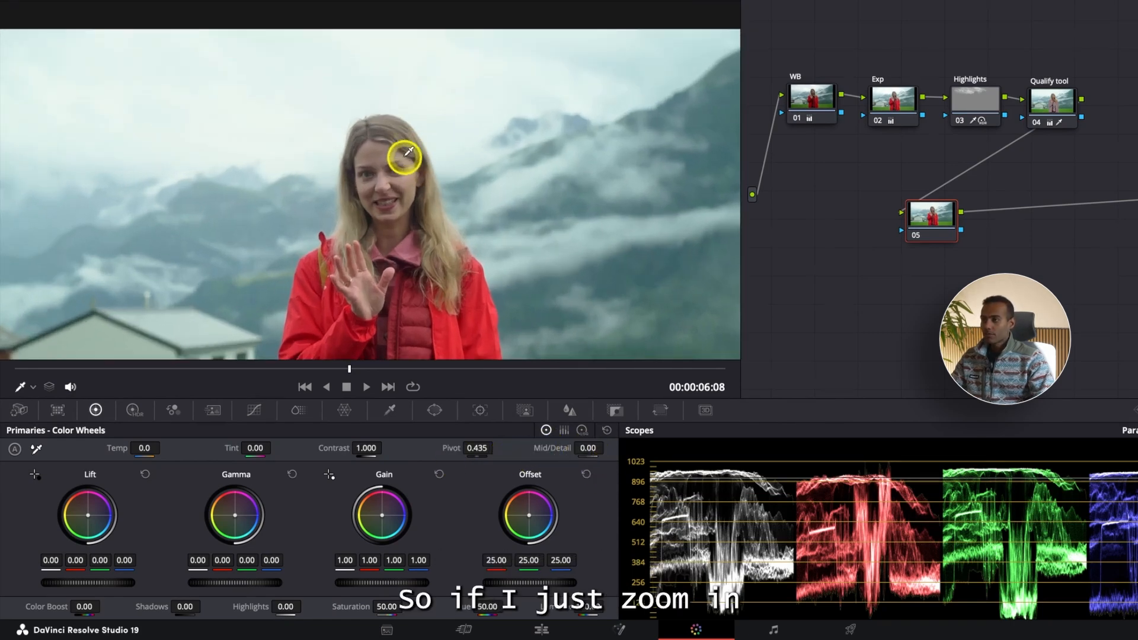
pyautogui.scroll(6, 401, 199)
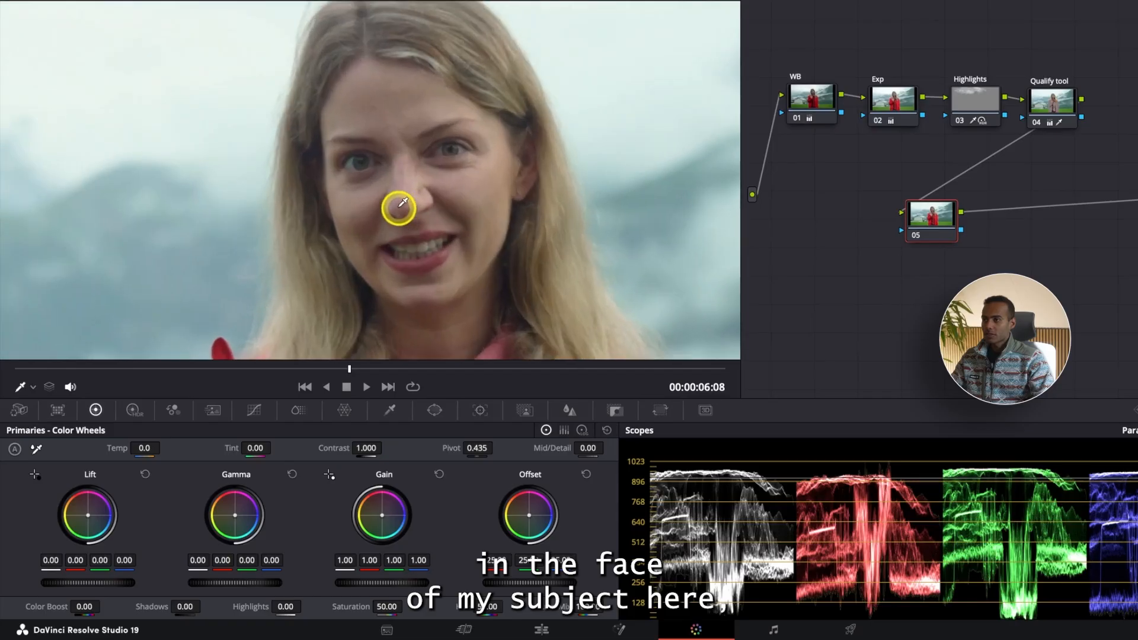
pyautogui.scroll(-8, 385, 210)
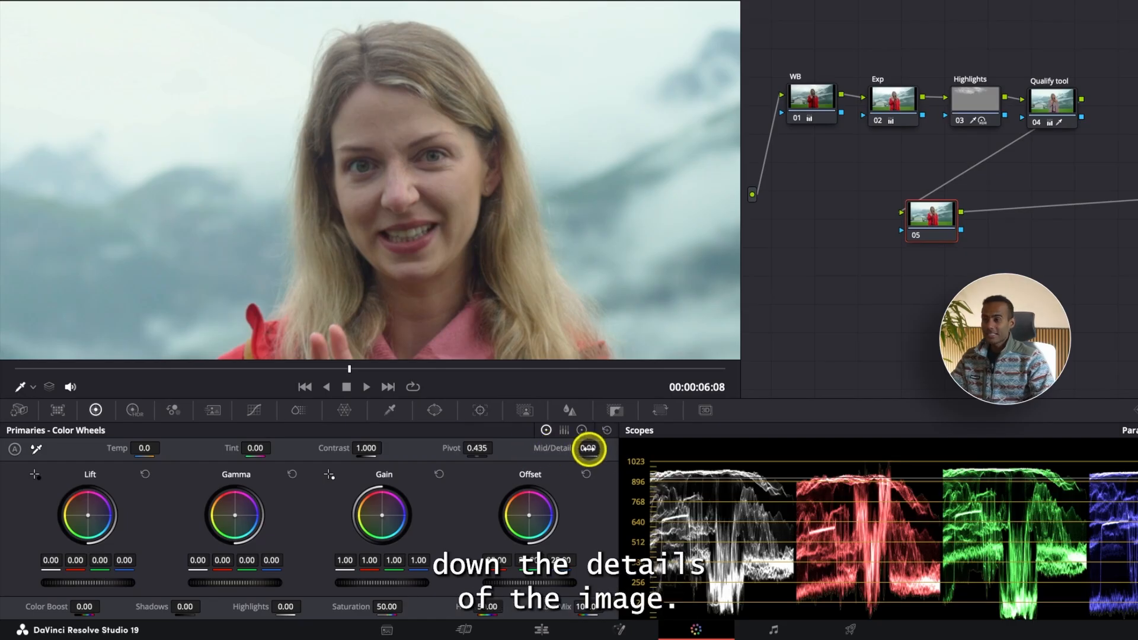
pyautogui.moveTo(589, 449); pyautogui.dragTo(515, 451)
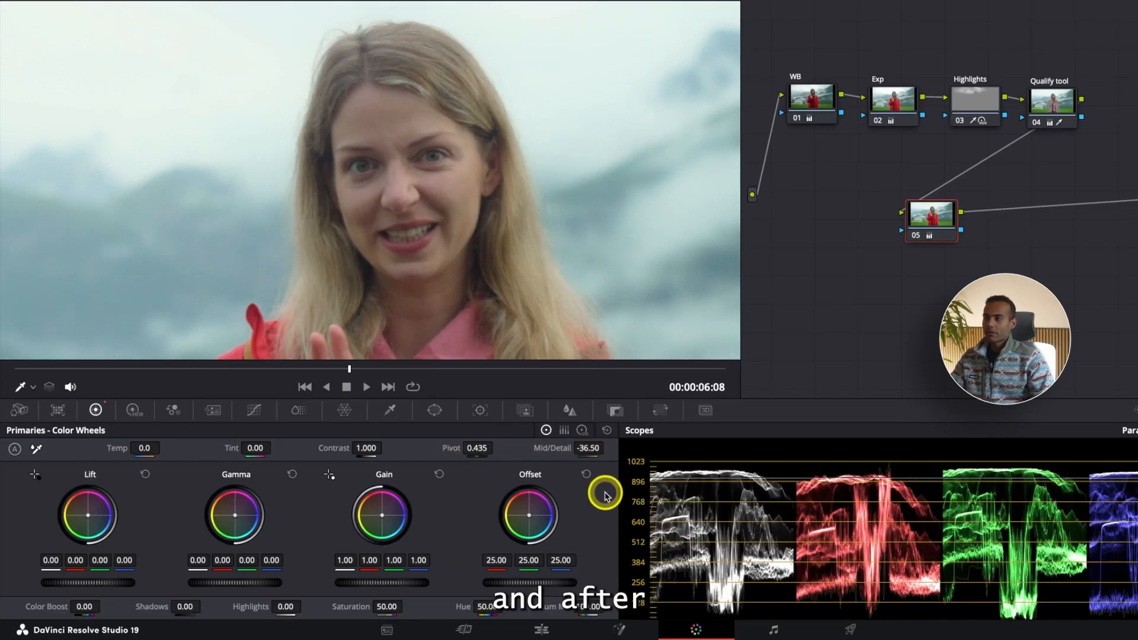
# Step: Compare the woman's face in close-up and the entire image with node 05 disabled and enabled
pyautogui.hotkey('ctrl', 'd')
pyautogui.hotkey('ctrl', 'd')
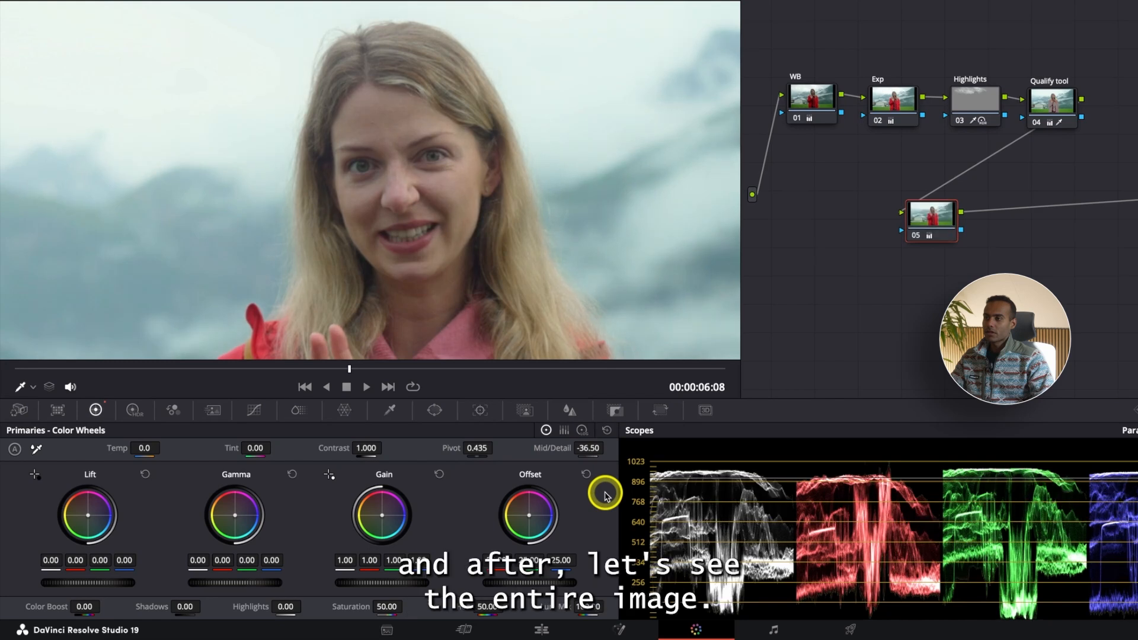
pyautogui.click(521, 330)
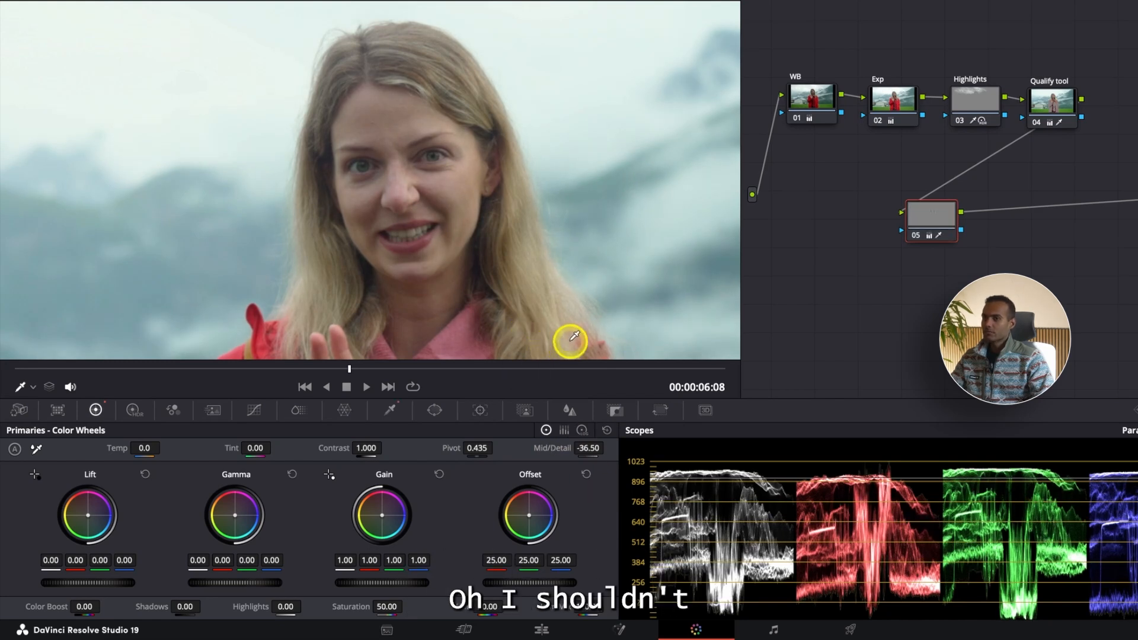
pyautogui.hotkey('ctrl', 'z')
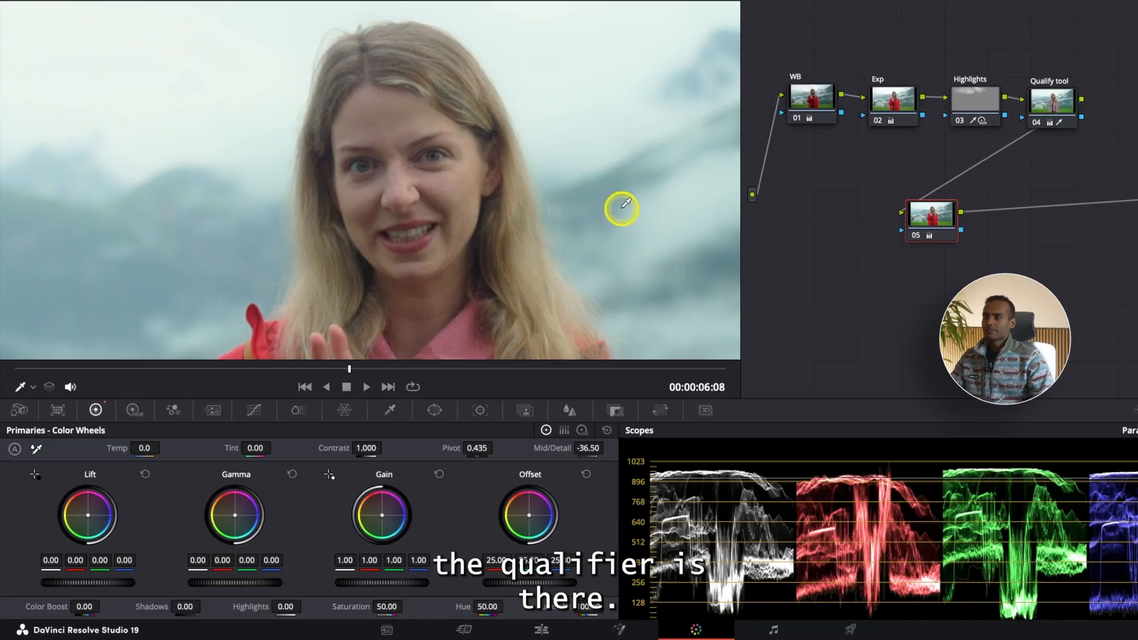
pyautogui.hotkey('shift', 'z')
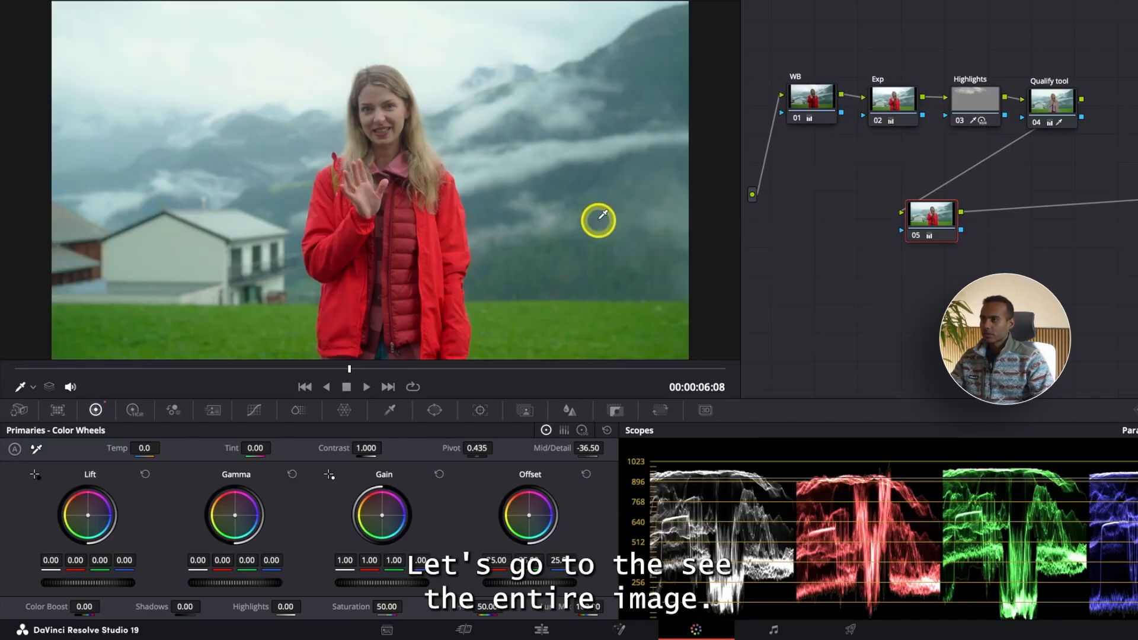
pyautogui.hotkey('ctrl', 'd')
pyautogui.hotkey('ctrl', 'd')
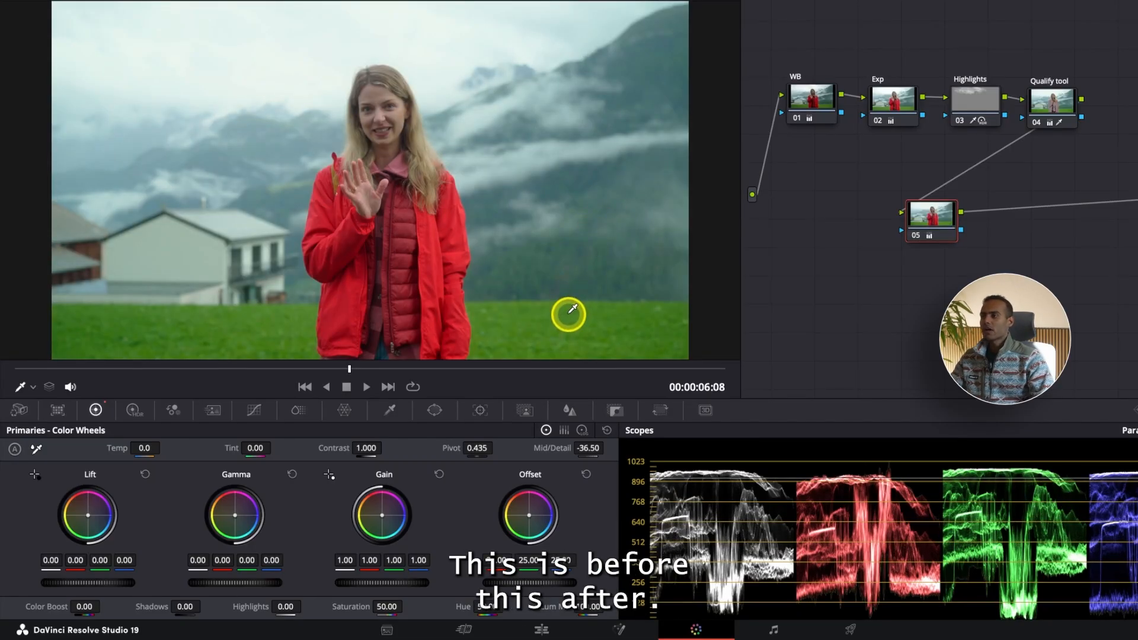
# Step: Try a milder Mid/Detail of -24.00 on node 05 and reset the node's grade
pyautogui.moveTo(581, 450); pyautogui.dragTo(597, 450)
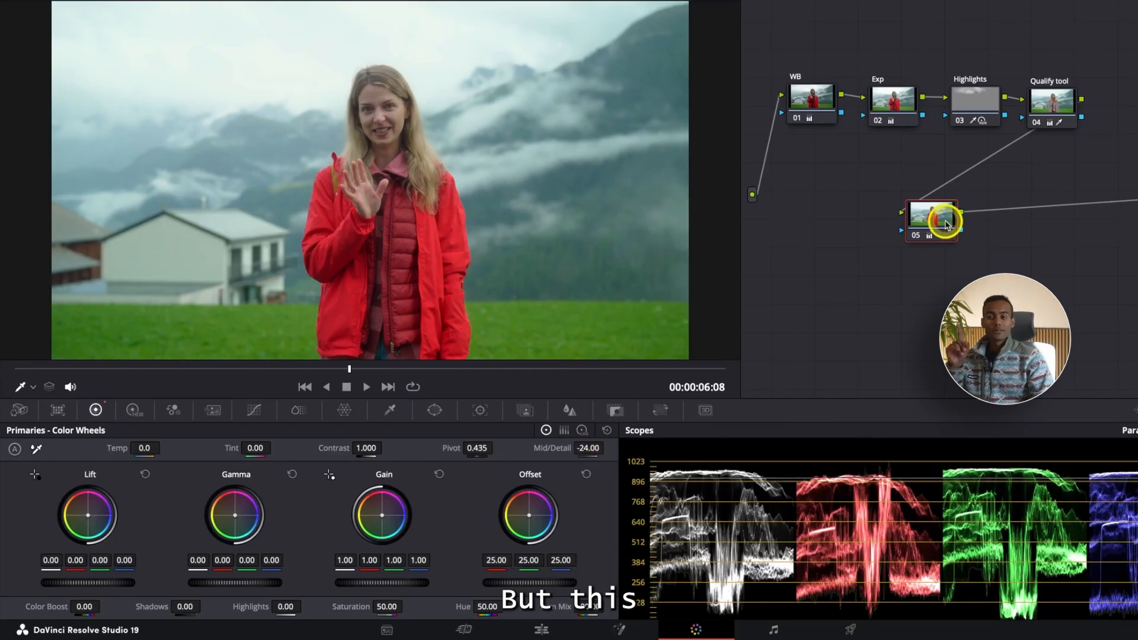
pyautogui.moveTo(948, 221); pyautogui.dragTo(907, 221)
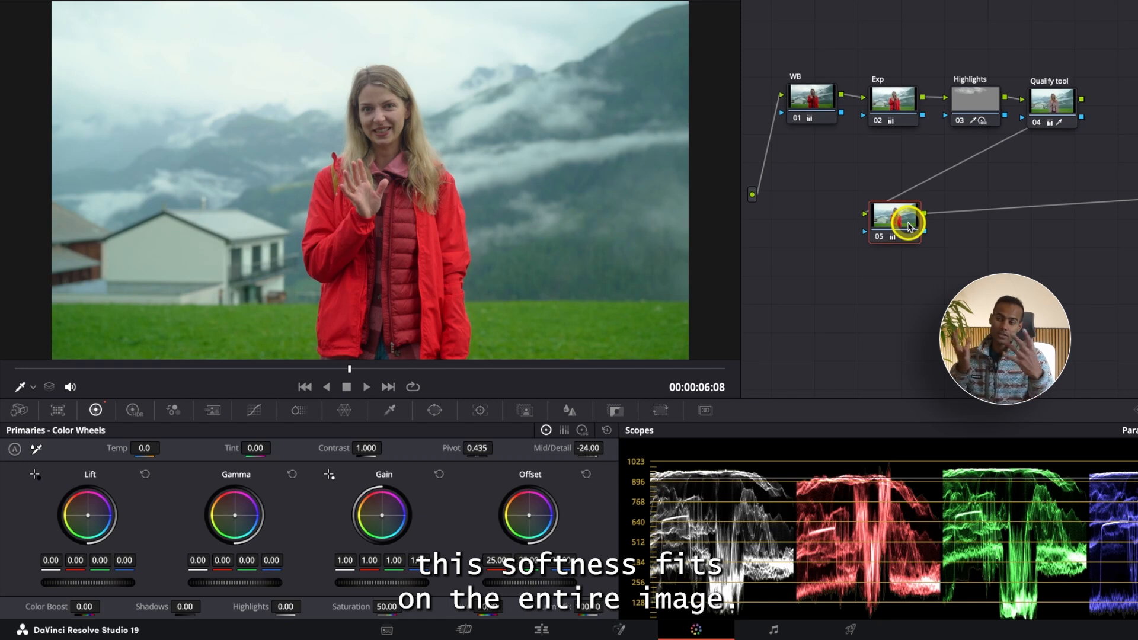
pyautogui.rightClick(909, 227)
pyautogui.click(940, 232)
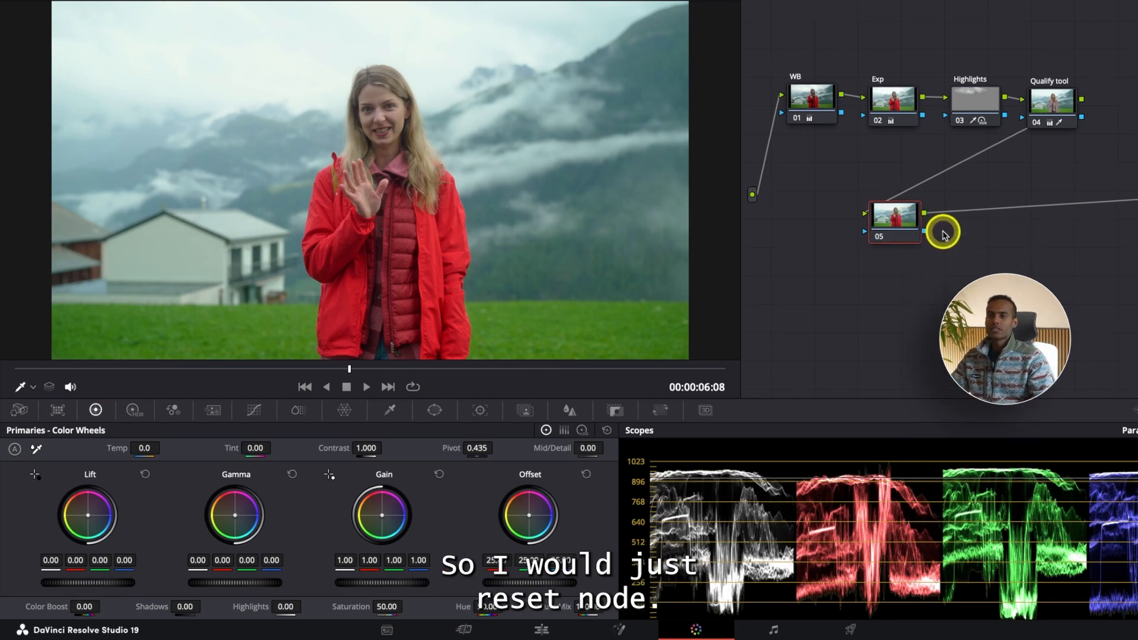
# Step: Review the settings of the Exp, Highlights and Qualify tool nodes by selecting them in turn
pyautogui.click(1043, 101)
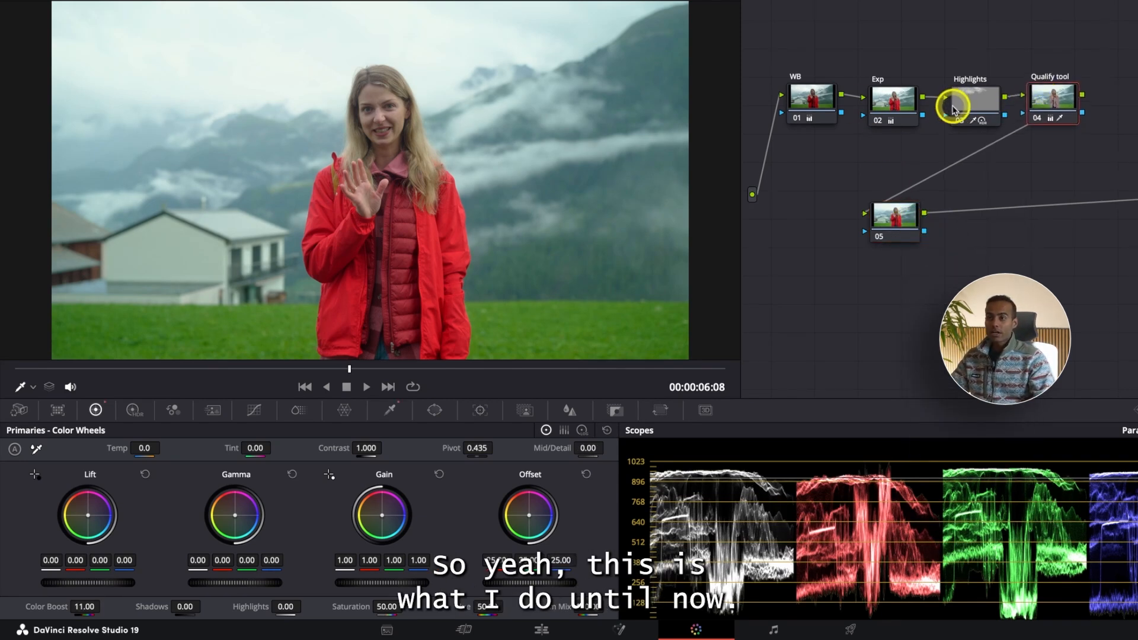
pyautogui.click(896, 105)
pyautogui.click(961, 102)
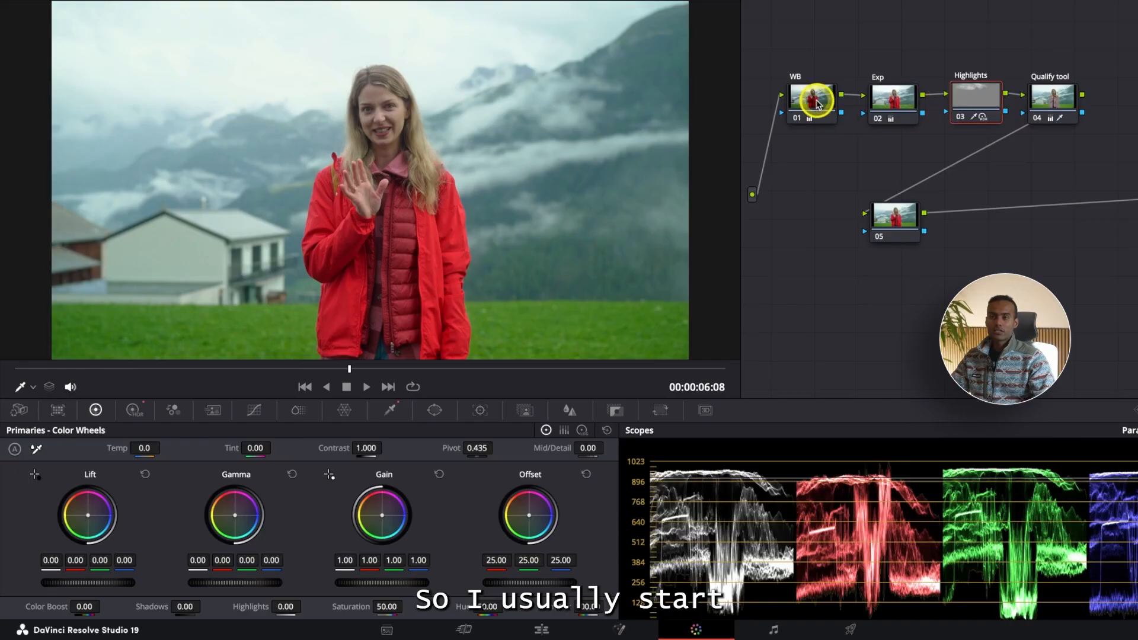
pyautogui.click(889, 102)
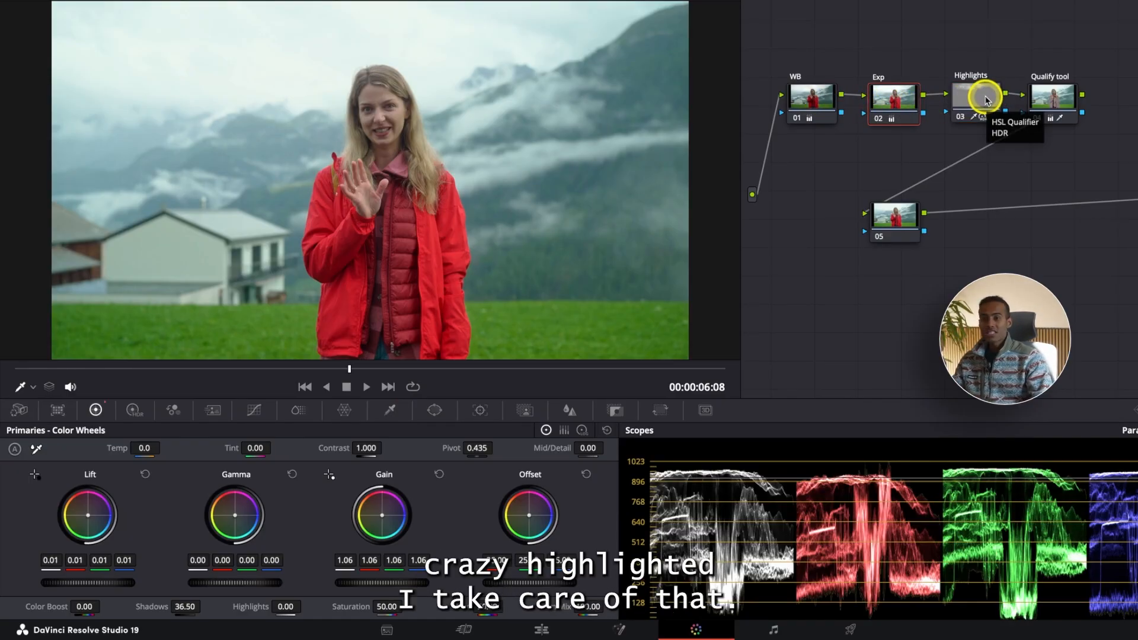
pyautogui.click(1061, 102)
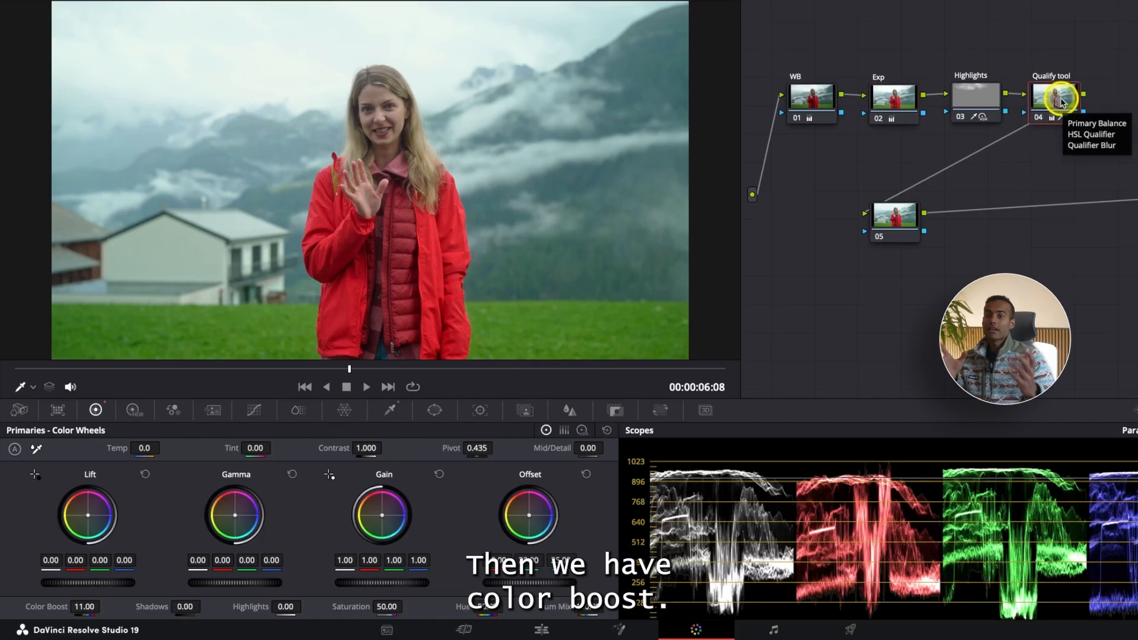